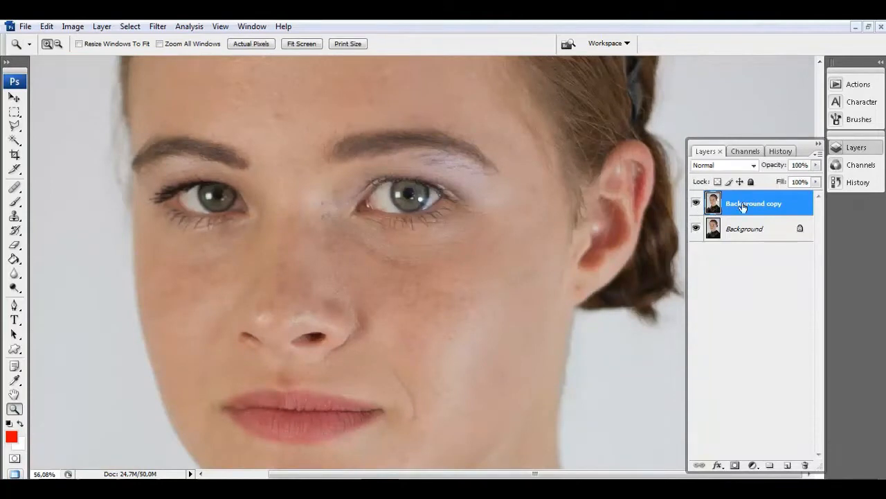
Step: Switch to the Background layer and set up the Clone Stamp with 60% flow
left_click(745, 234)
left_click(538, 238, "alt")
left_click(539, 237, "alt")
left_click(538, 238, "alt")
left_click(538, 237, "alt")
left_click(559, 233)
left_click(11, 218)
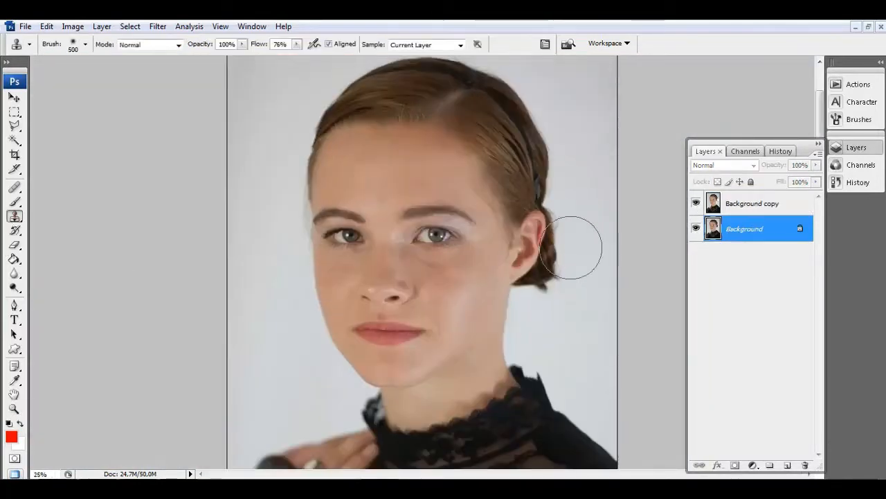
left_click(297, 44)
left_click_drag(298, 59, 285, 60)
Step: Clone the plain backdrop over the hair bun behind the ear on the Background layer, using a 300 px brush
left_click(584, 229, "alt")
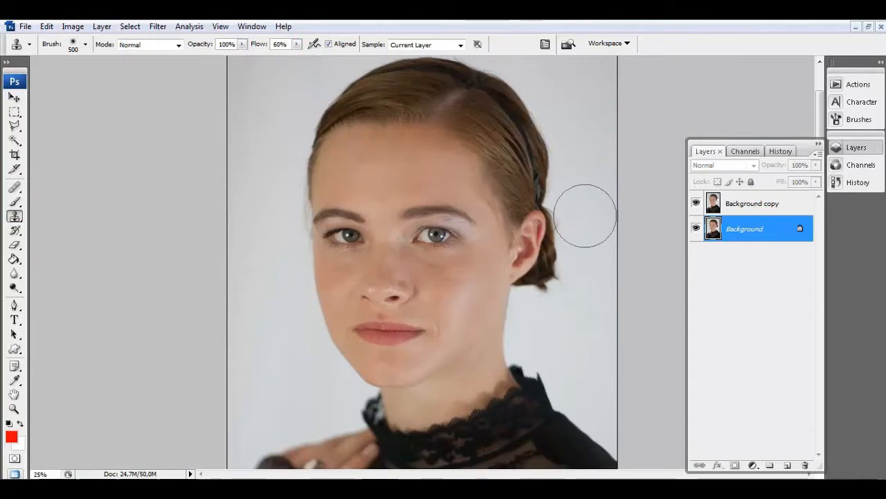
key("bracketleft")
key("bracketleft")
left_click(713, 210)
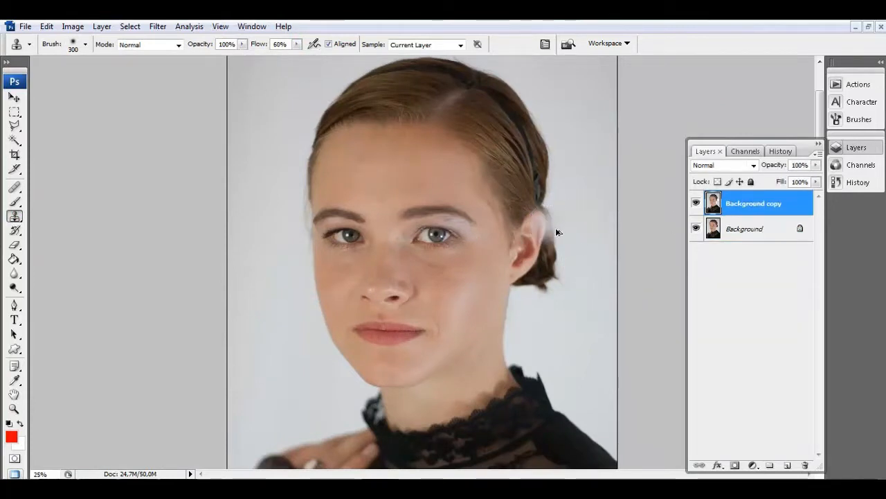
left_click(765, 230)
mouse_move(558, 213)
left_mouse_down()
mouse_move(533, 292)
mouse_move(520, 284)
mouse_move(537, 204)
left_mouse_up()
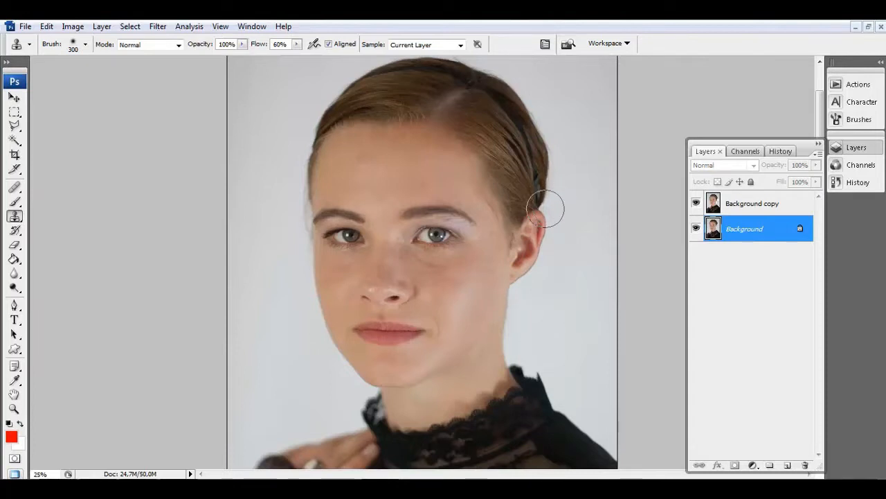
Step: Trace the outer edge of the ear from the lobe to the hairline with the Polygonal Lasso at 3 px feather
left_click(14, 409)
right_click(481, 248)
left_click(492, 257)
left_click_drag(454, 176, 554, 257)
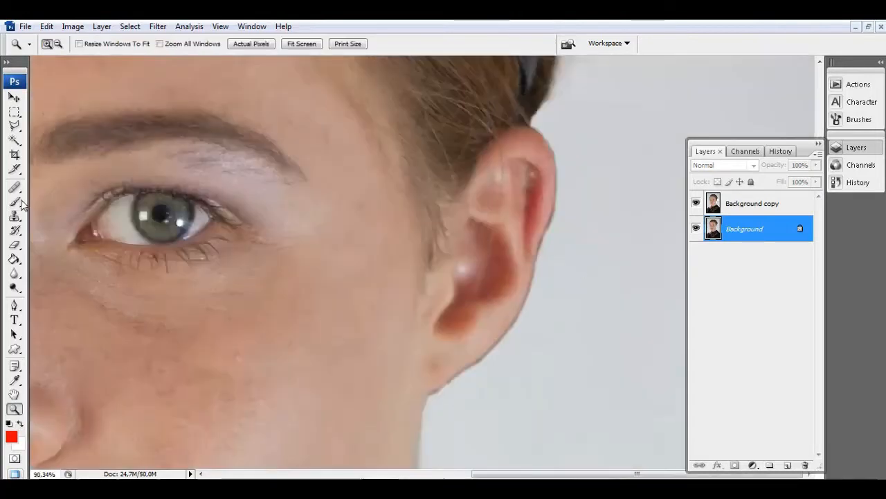
left_click(15, 126)
scroll(504, 291, "up", 2)
scroll(511, 274, "down", 2)
scroll(623, 304, "up", 1)
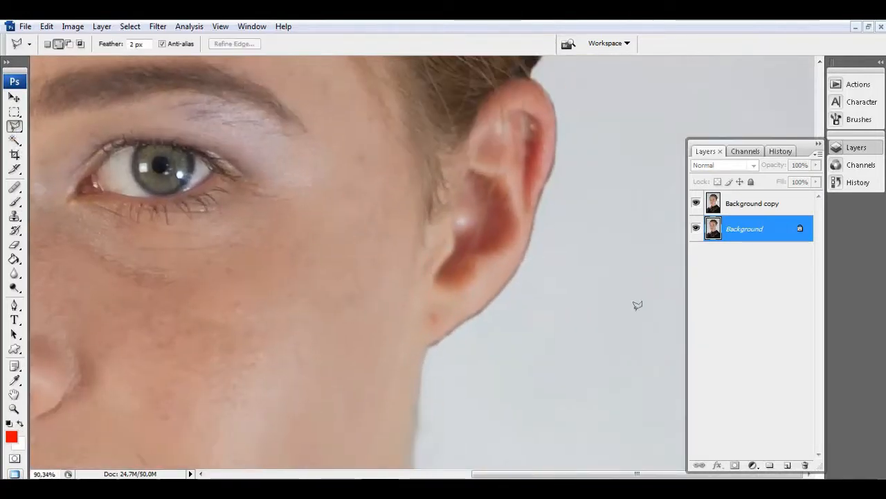
scroll(637, 305, "up", 1)
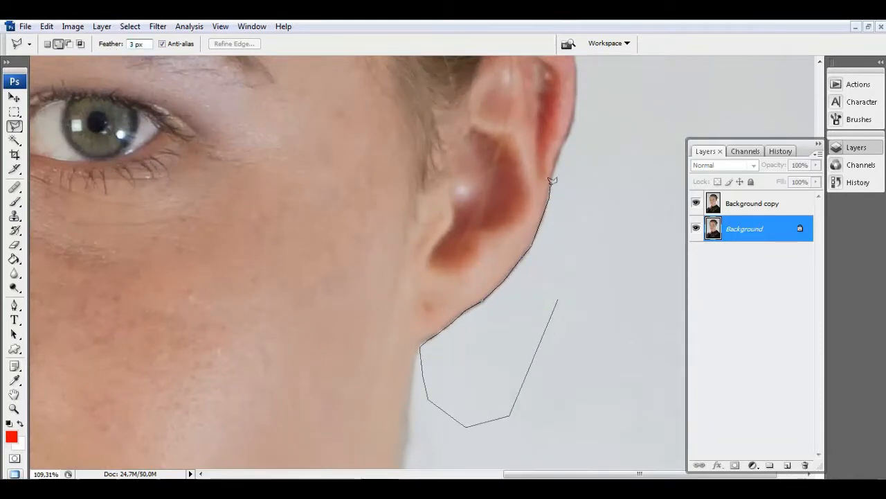
left_click_drag(569, 129, 549, 198)
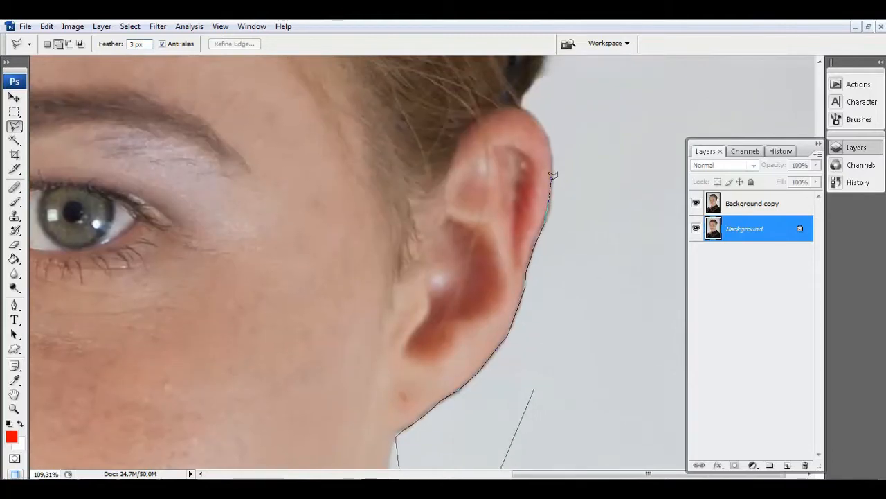
left_click_drag(543, 121, 550, 198)
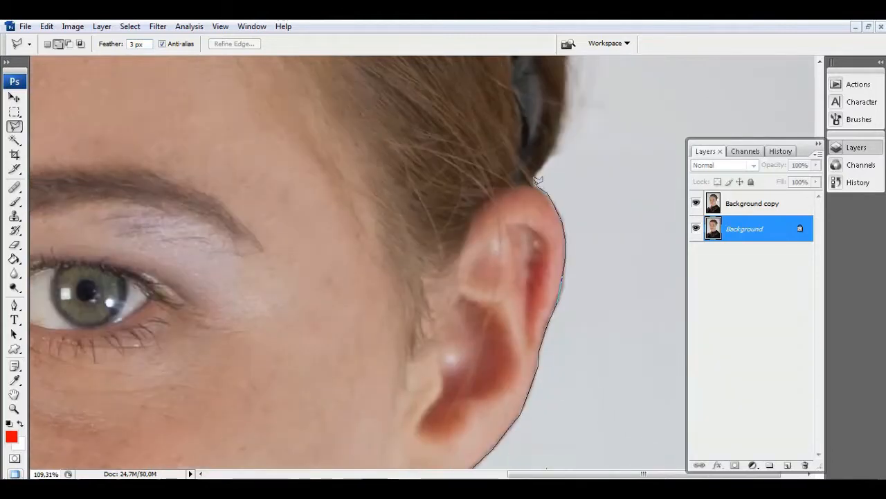
Step: Close the selection over the backdrop beside the ear, clear that area on the Background copy layer and deselect
left_click(656, 197)
left_click_drag(624, 395, 605, 231)
left_click(606, 250)
left_click(520, 373)
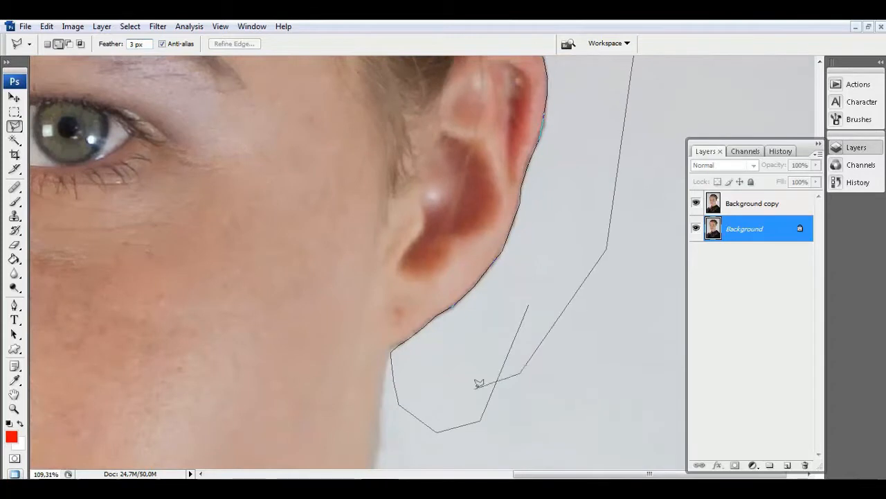
double_click(476, 386)
left_click(746, 205)
key("ctrl+d")
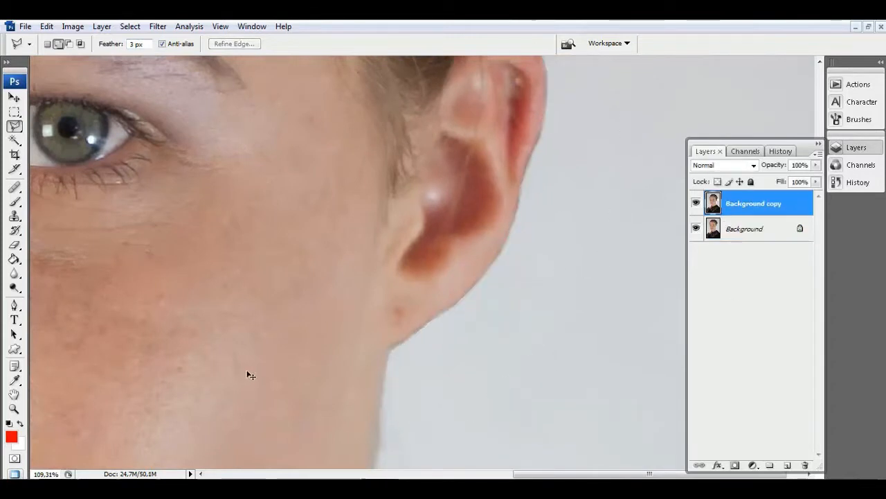
key("ctrl+z")
key("ctrl+d")
Step: Inspect the whole portrait and the face up close to check the cleanup around the ear
left_click(15, 409)
key("ctrl+0")
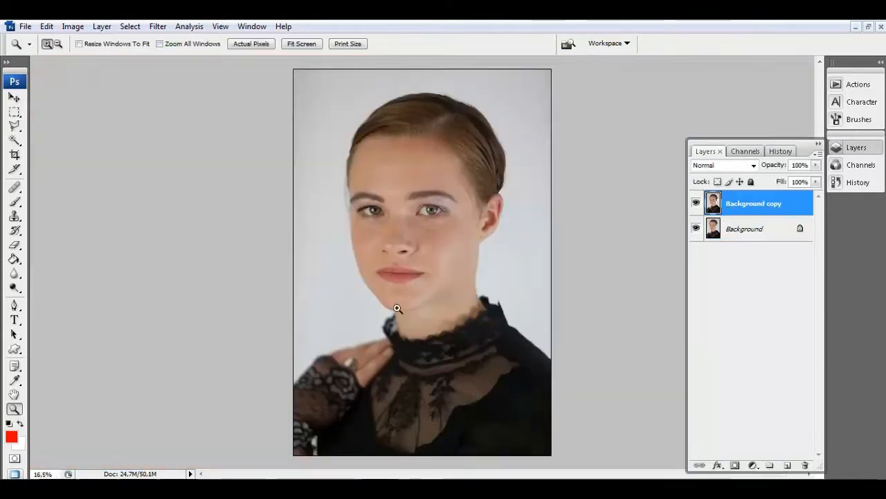
left_click(409, 294)
left_click(445, 252)
left_click(450, 257)
left_click(460, 268)
right_click(583, 262)
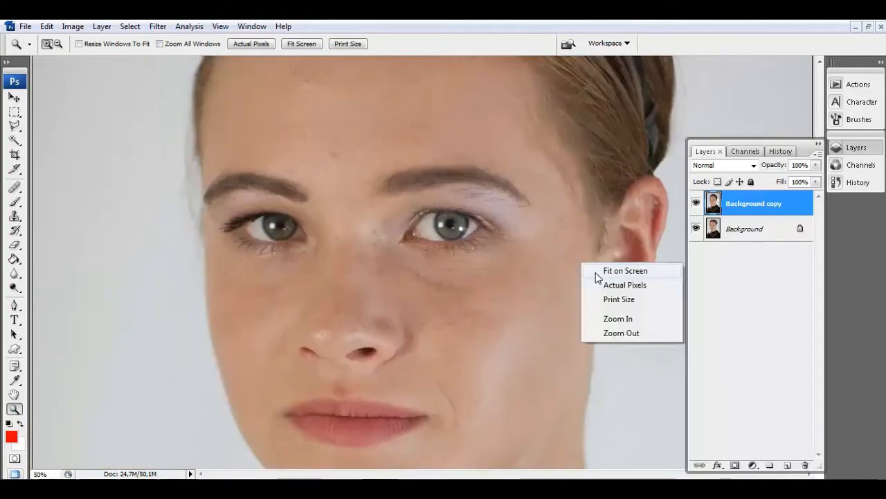
left_click(597, 317)
right_click(531, 285)
left_click(563, 291)
left_click(423, 252)
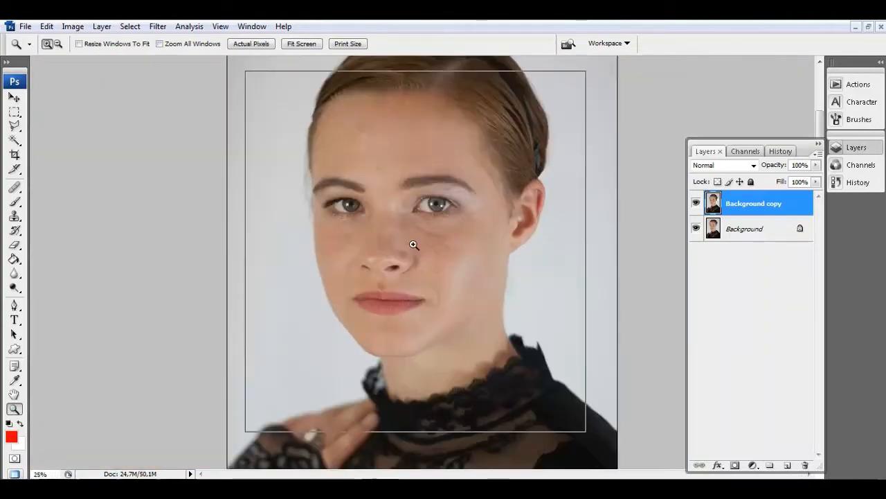
left_click(411, 245)
Step: Duplicate the Background layer, merge the duplicate with the Background copy layer, and compare the portrait with the merged layer off and on
left_click(746, 239)
left_click_drag(746, 241, 790, 466)
left_click(781, 208, "shift")
key("ctrl+e")
left_click(698, 204)
left_click(698, 205)
left_click(698, 204)
left_click(699, 204)
left_click(698, 204)
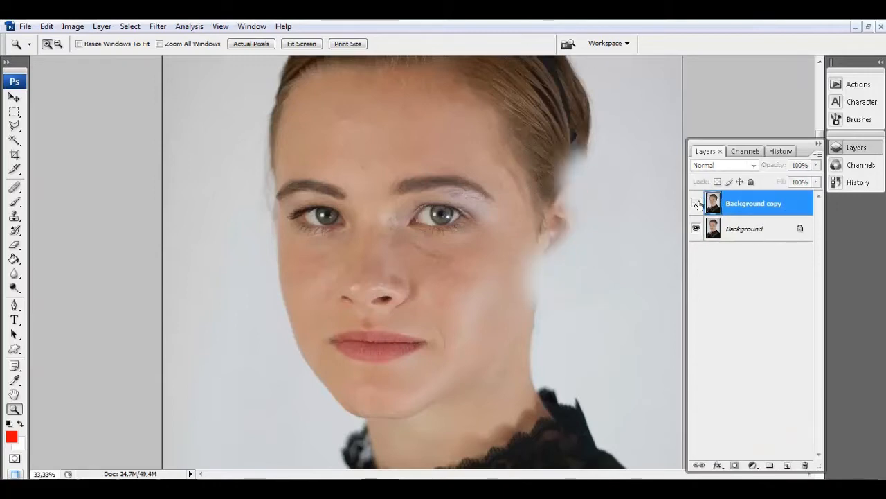
left_click(698, 205)
Step: Select a rectangle around the eyebrow nearer the visible ear and copy it from the Background copy layer to a new layer
right_click(508, 216)
left_click(525, 223)
left_click(775, 234)
left_click_drag(449, 173, 536, 267)
left_click_drag(409, 260, 500, 273)
scroll(450, 283, "down", 2)
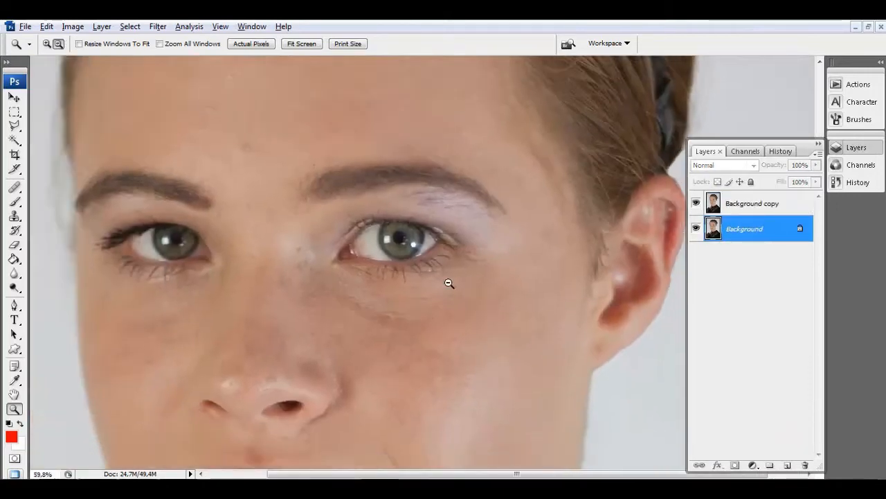
left_click_drag(404, 325, 423, 261)
left_click(15, 113)
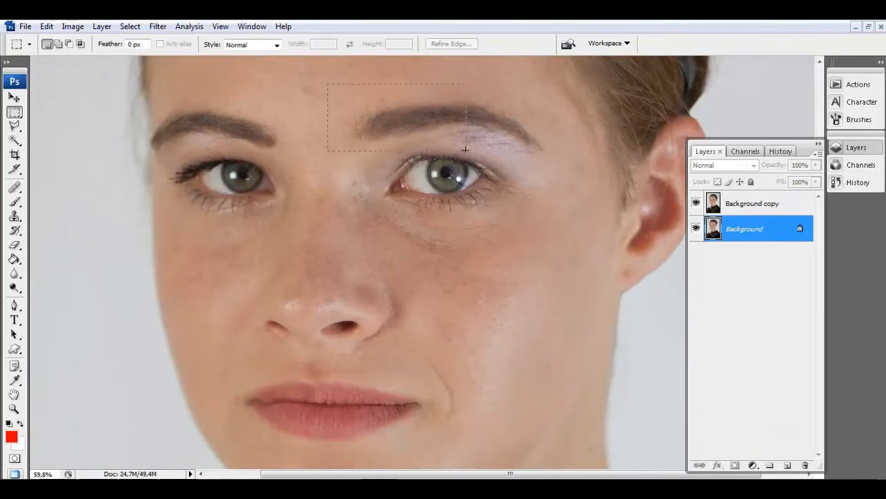
left_click(723, 203)
key("ctrl+j")
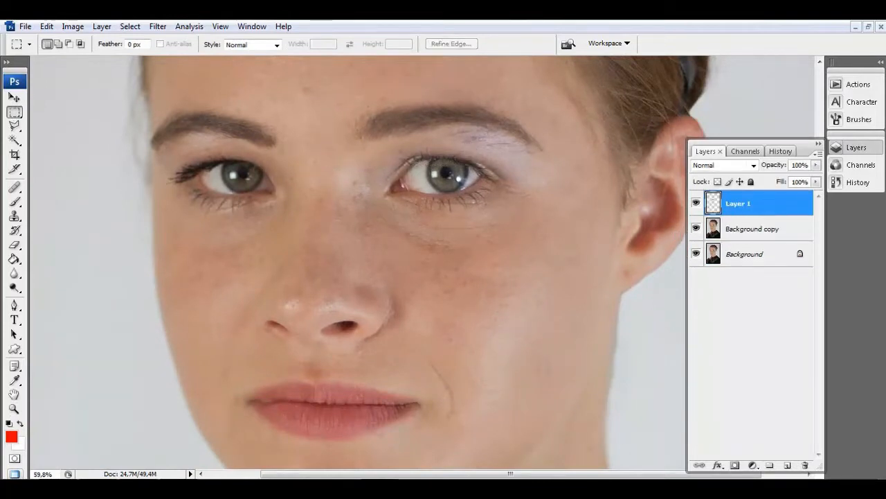
Step: Flip the copied eyebrow horizontally at -88.1% width and position it over the inner part of the opposite eyebrow
left_click(14, 98)
left_click_drag(329, 108, 462, 104)
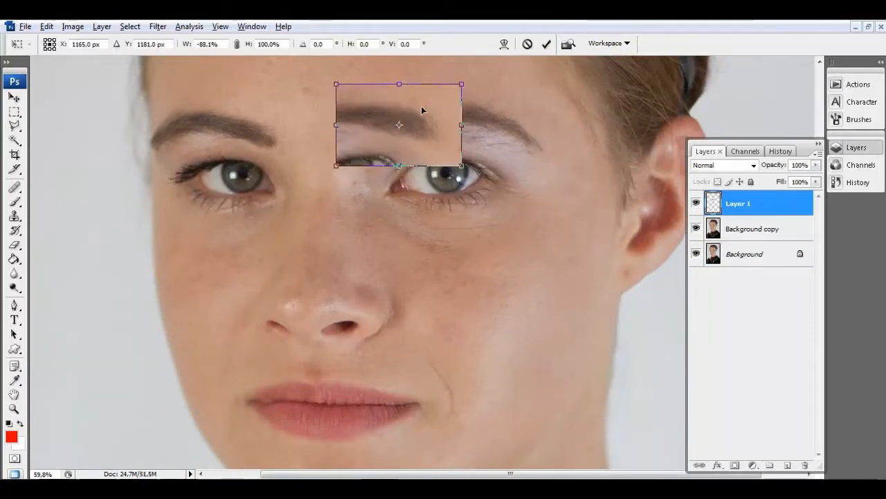
left_click(14, 98)
left_click(377, 197)
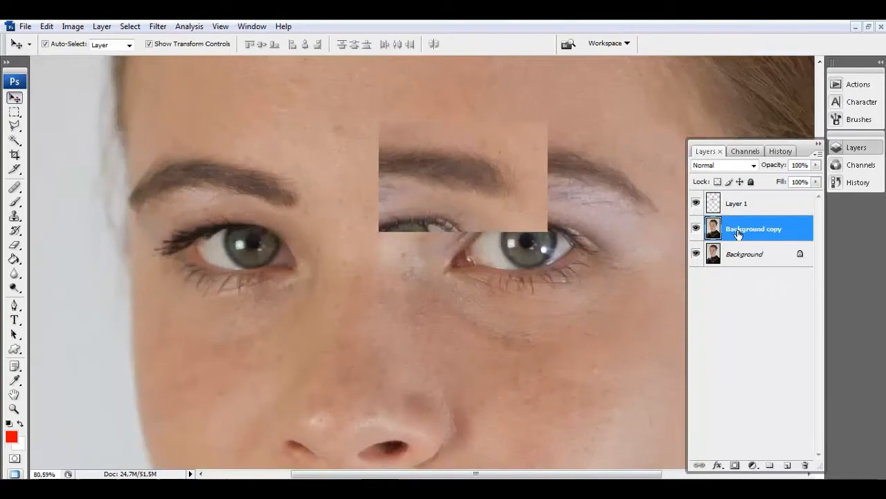
left_click(738, 204)
left_click_drag(501, 191, 428, 201)
left_click_drag(288, 180, 271, 215)
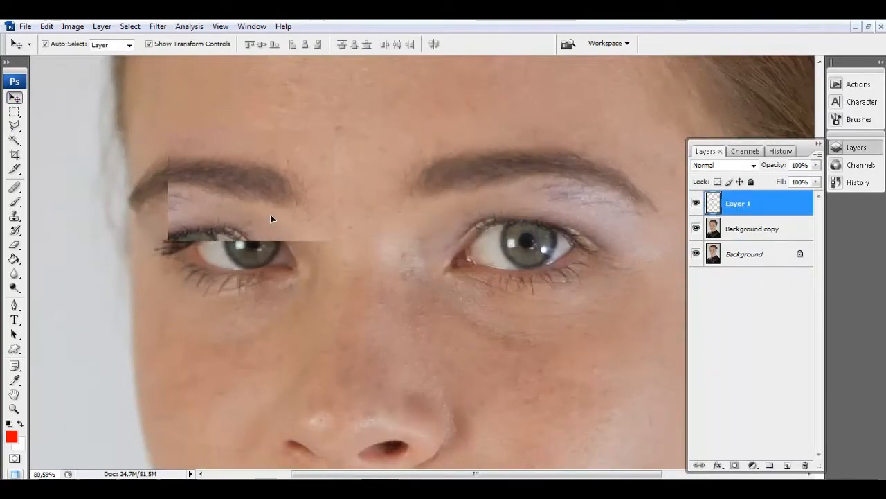
Step: Add an inverted, fully black mask to the copied eyebrow layer and set the Brush colour to white
left_click(735, 466)
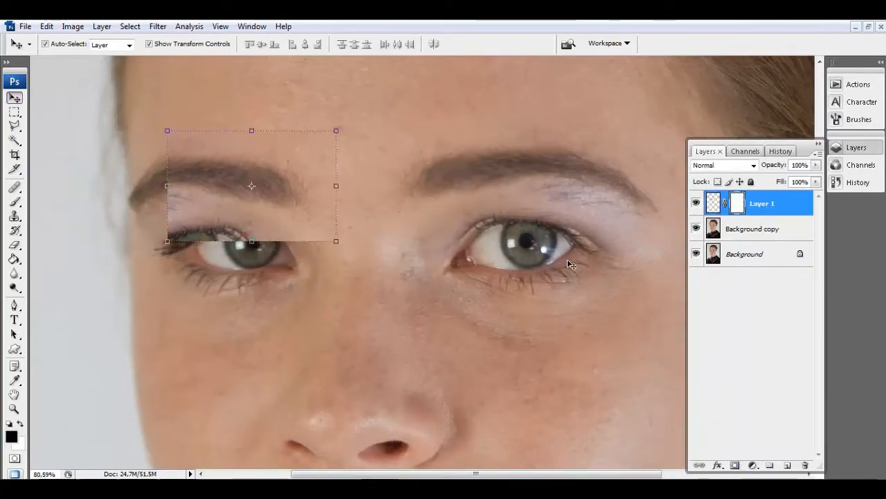
key("ctrl+i")
left_click(14, 202)
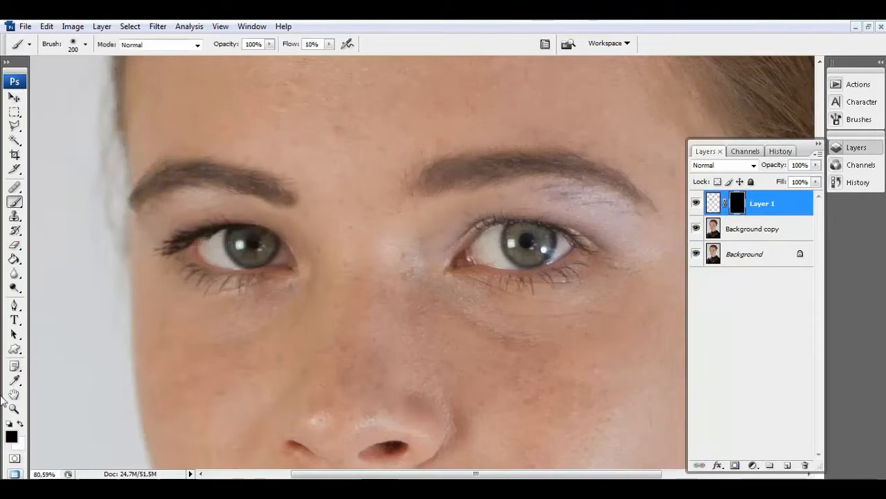
left_click(11, 437)
left_click(503, 104)
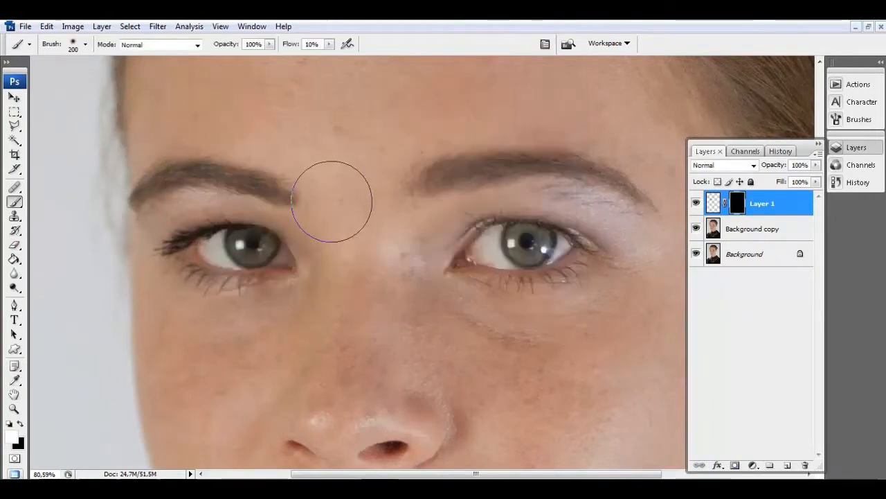
Step: Paint white on the mask with a small brush of about 50 px at 100% flow to blend in the copied eyebrow
key("bracketleft")
key("bracketleft")
key("bracketleft")
key("bracketleft")
key("bracketleft")
key("bracketleft")
key("bracketleft")
key("bracketleft")
key("bracketleft")
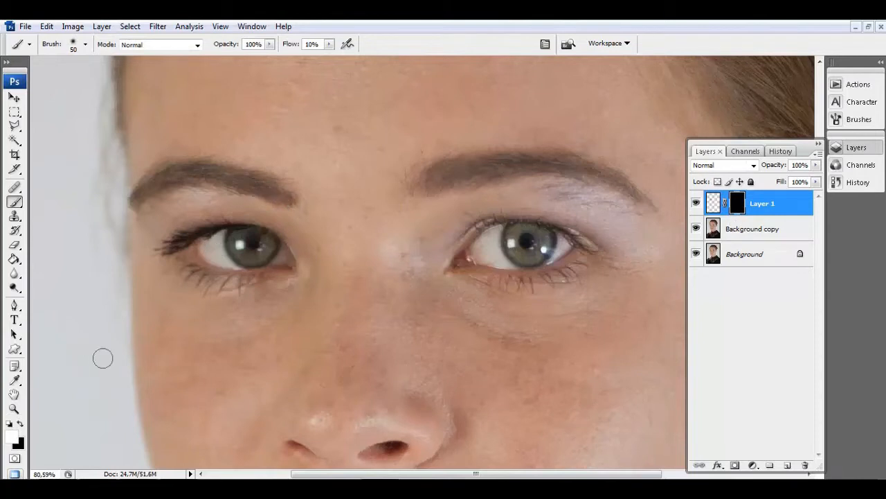
left_click(254, 186)
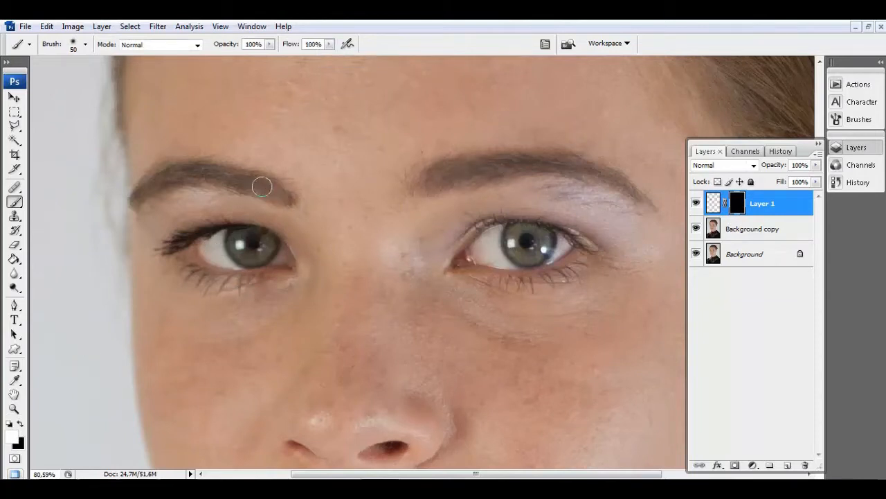
left_click_drag(217, 178, 248, 180)
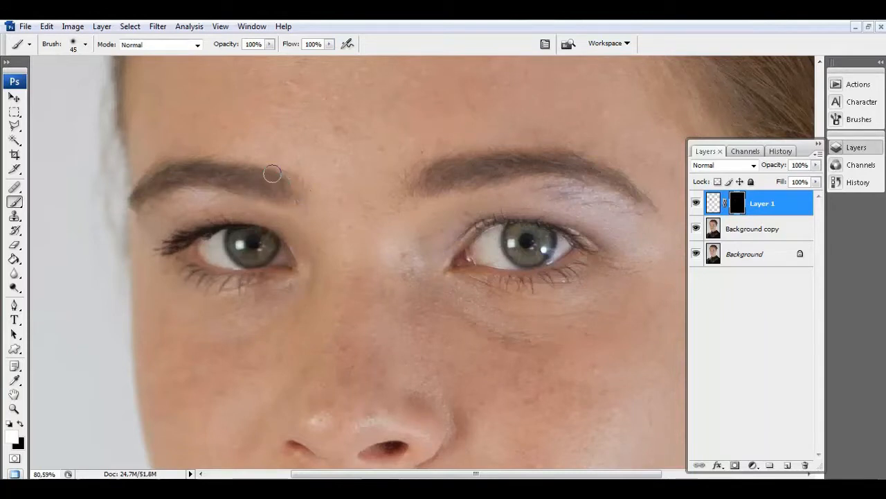
Step: Check the reshaped eyebrow at full and close view, and merge its layer with the Background copy layer
left_click(15, 409)
right_click(300, 283)
left_click(310, 289)
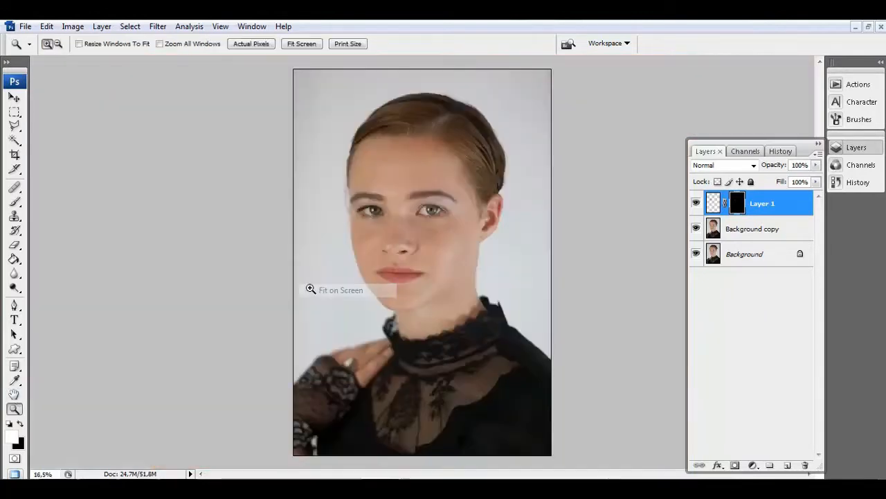
left_click(402, 248)
left_click_drag(310, 157, 482, 259)
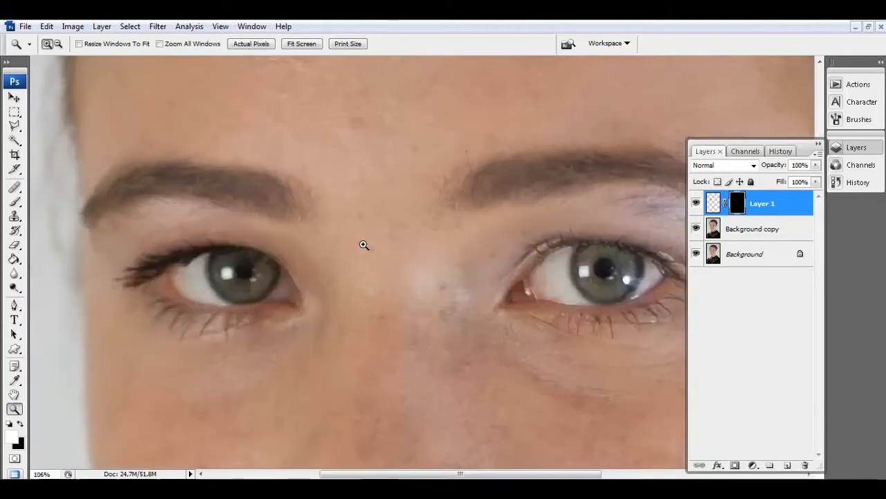
left_click(753, 229)
left_click(800, 208, "shift")
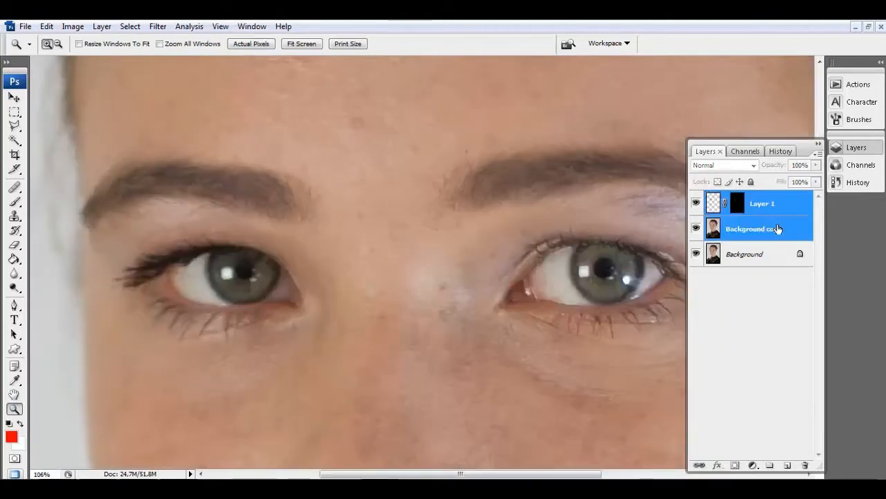
key("ctrl+e")
Step: Compare the portrait with and without the retouched layer, and merge all layers into a single Background
right_click(266, 281)
left_click(299, 284)
left_click(431, 250)
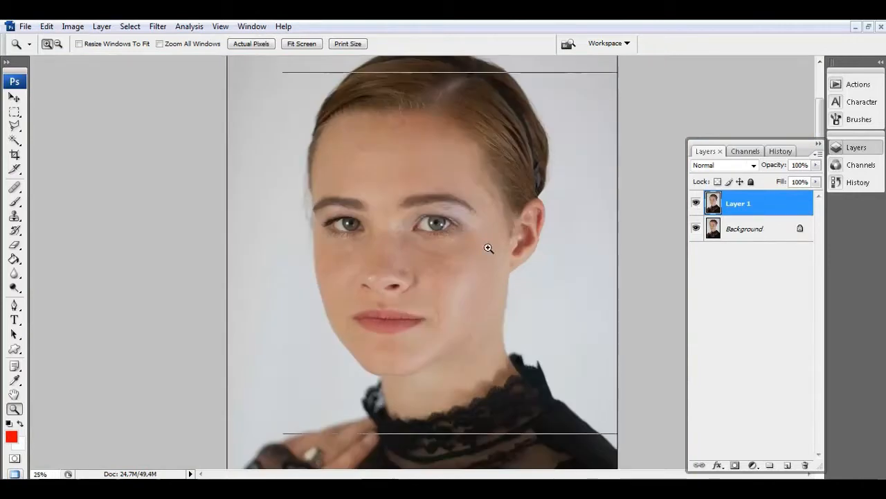
left_click(485, 247)
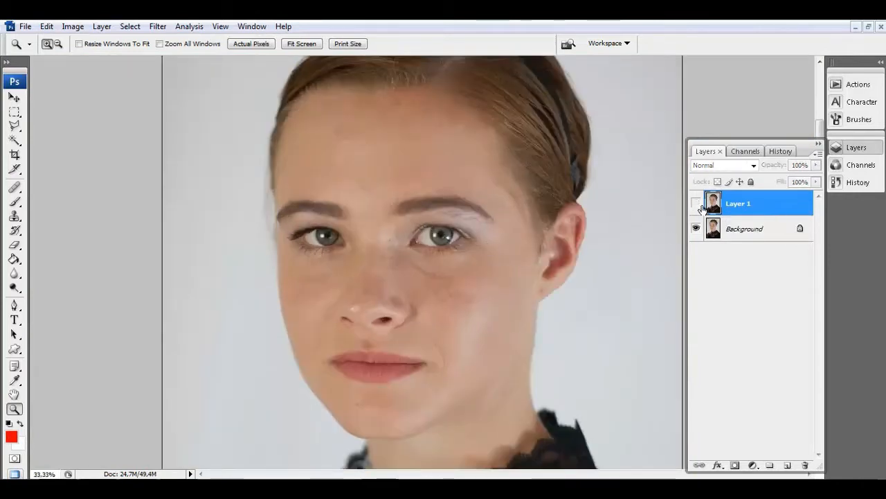
left_click(758, 229)
key("ctrl+shift+e")
key("ctrl+0")
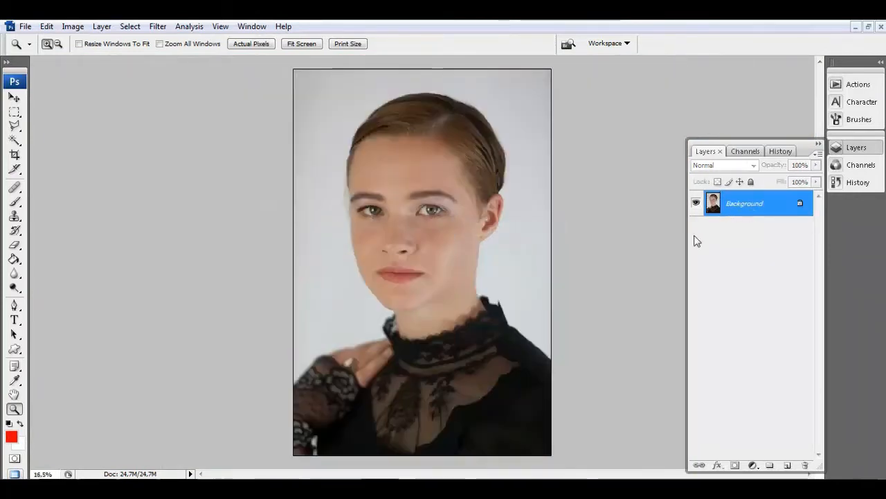
Step: Duplicate the Background layer three times and hide the two uppermost copies
left_click_drag(751, 204, 787, 464)
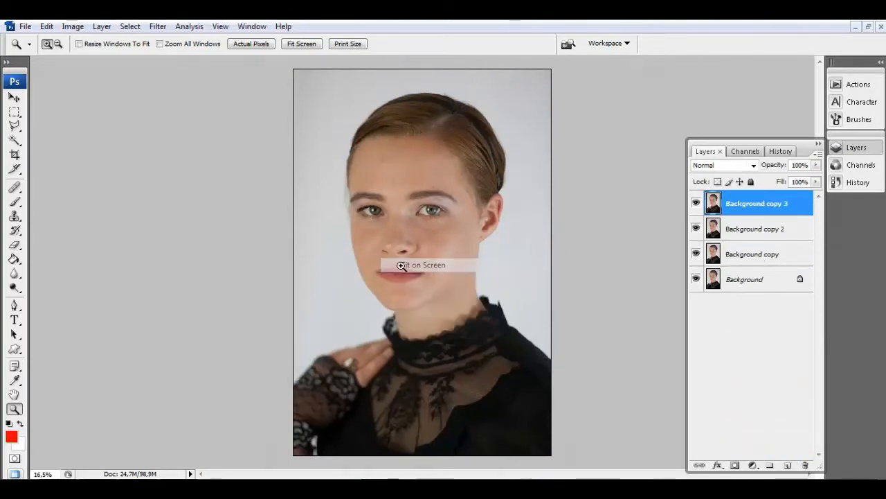
left_click(444, 259)
left_click(444, 258)
left_click(445, 224)
left_click(696, 228)
left_click(696, 203)
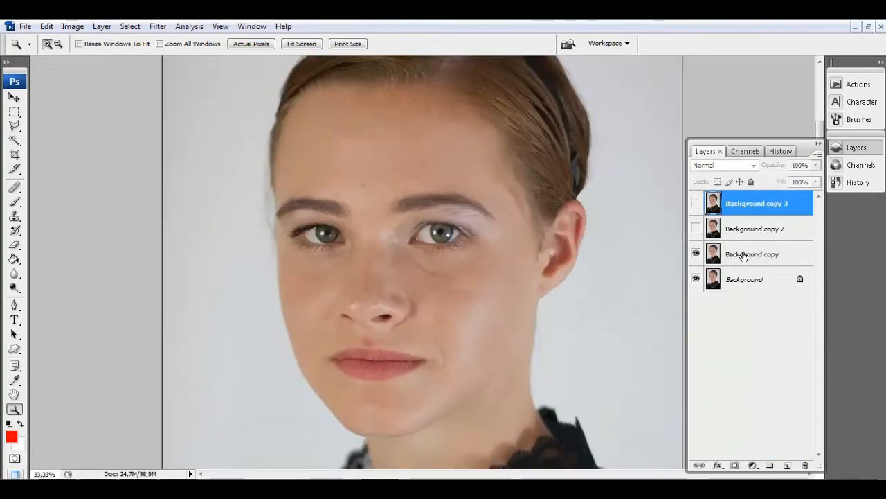
Step: Apply Smart Sharpen to the Background copy 3 layer with all layers shown, using an amount of 60% and a radius of 3.0 pixels
left_click(753, 254)
left_click(750, 207)
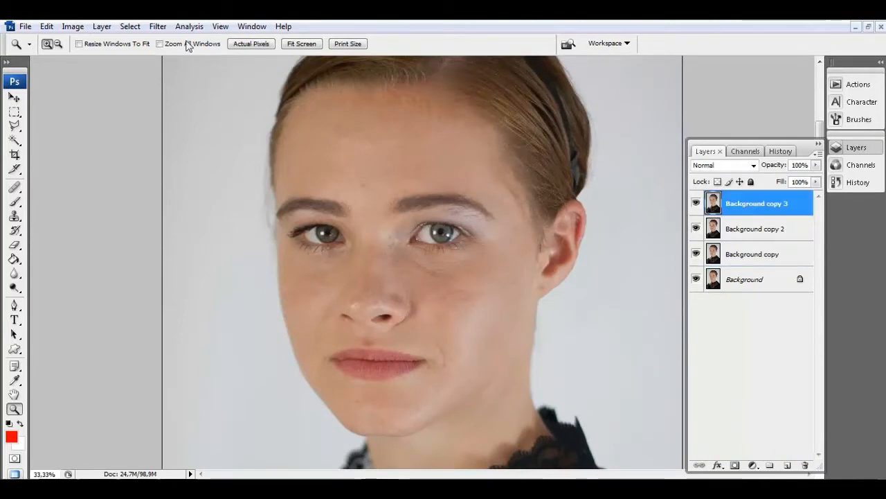
left_click(159, 28)
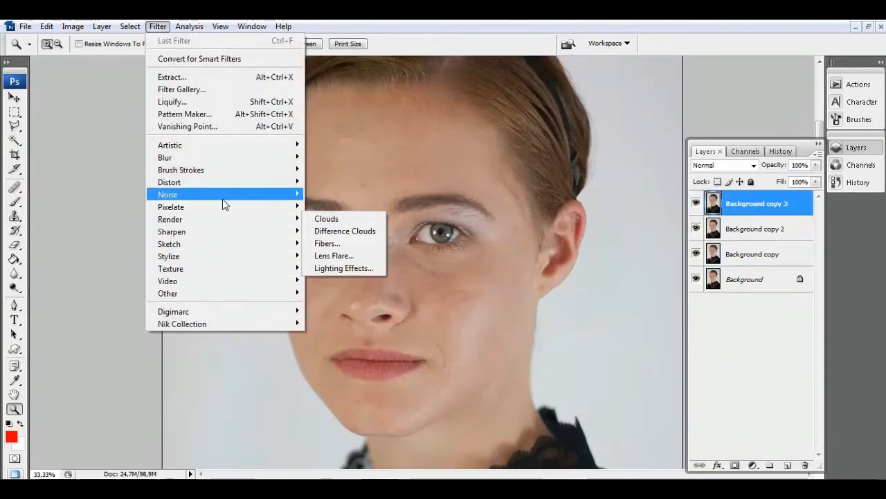
left_click(341, 268)
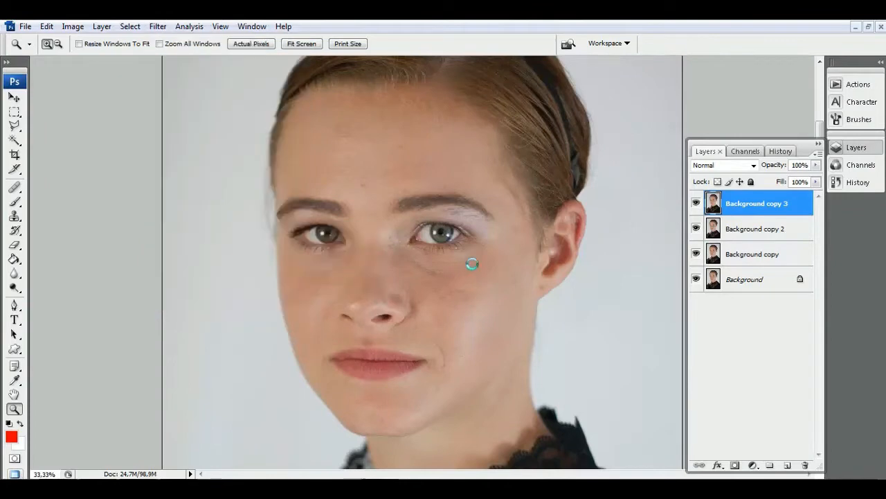
left_click_drag(411, 258, 369, 242)
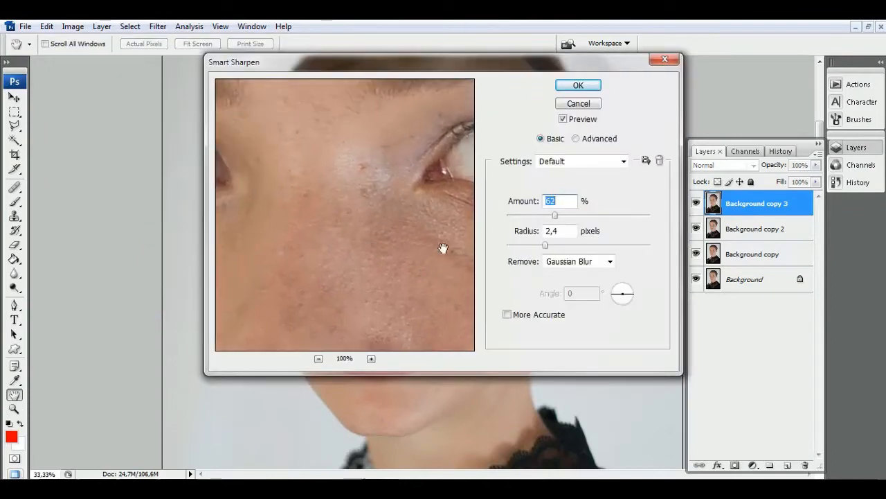
left_click_drag(439, 273, 295, 268)
left_click_drag(556, 216, 553, 216)
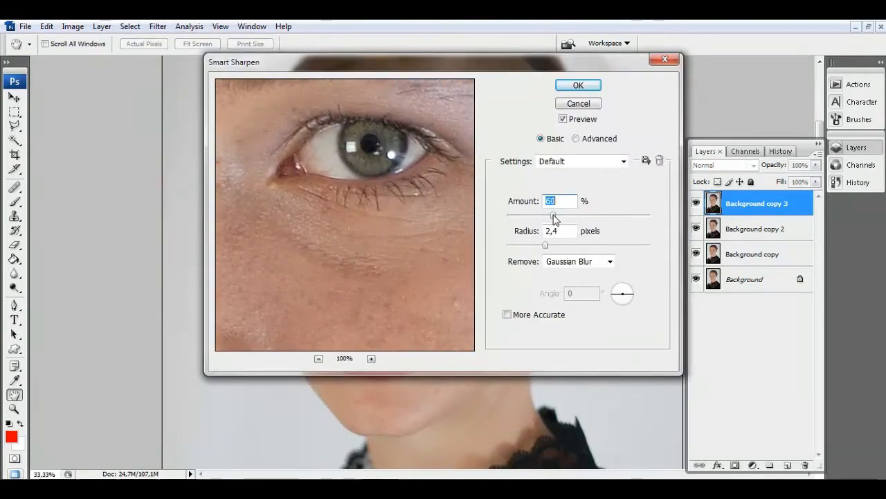
left_click_drag(438, 254, 372, 238)
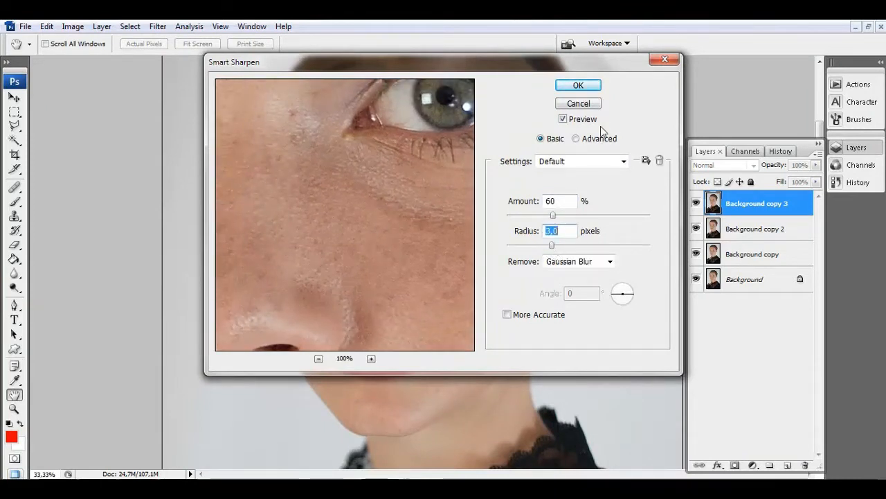
left_click(578, 84)
Step: Examine the sharpened eyes and skin in close view and in the full portrait
key("z")
left_click(422, 250)
left_click(424, 228)
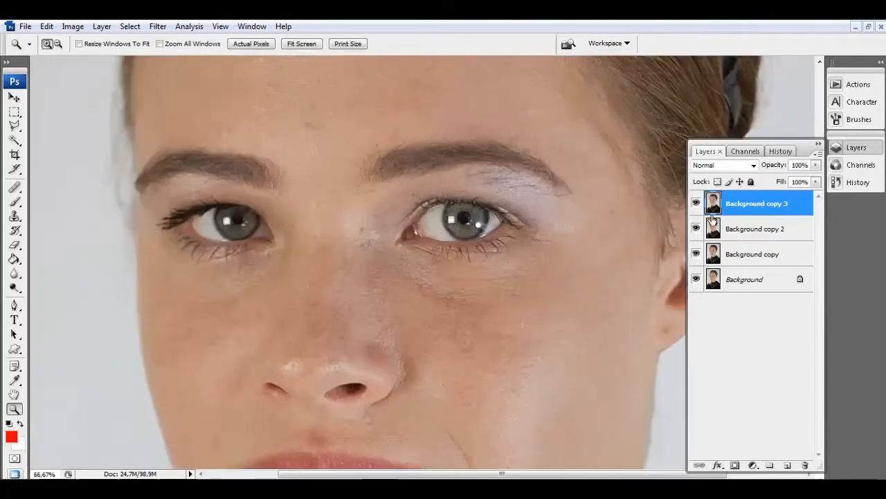
left_click(523, 262)
right_click(445, 223)
left_click(468, 233)
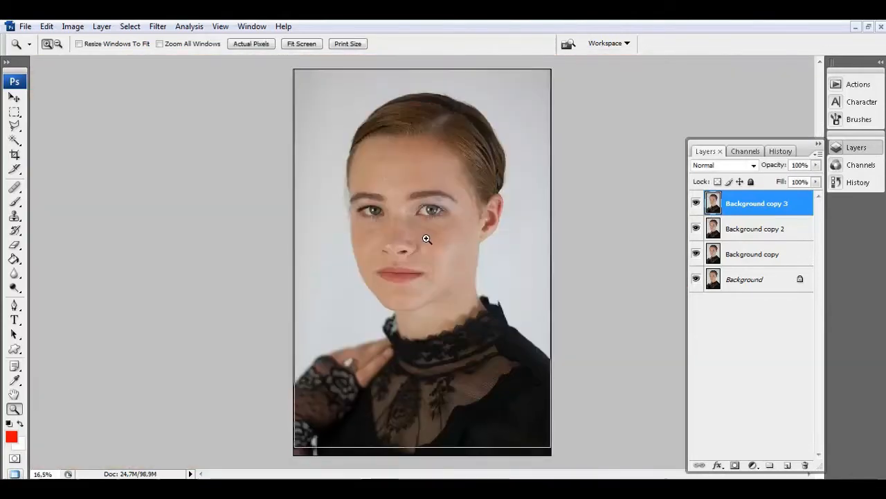
left_click(427, 238)
Step: Hide Background copy 3 and repeat the Smart Sharpen filter on the Background copy 2 layer
left_click(749, 222)
left_click(696, 204)
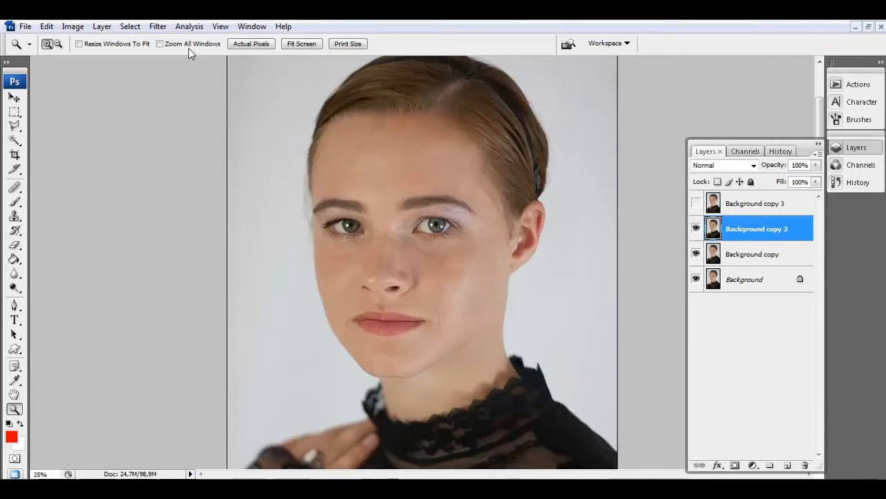
left_click(160, 27)
left_click(182, 41)
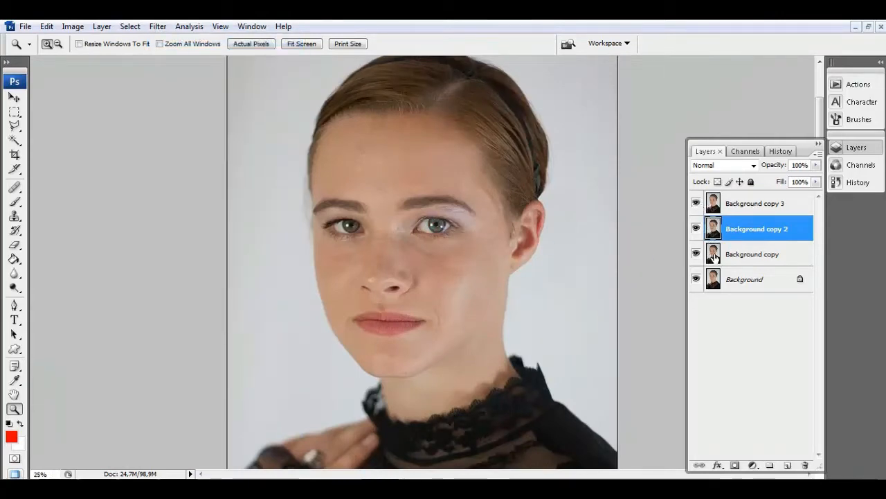
left_click(740, 254)
left_click(742, 232)
left_click(746, 203)
left_click(583, 273)
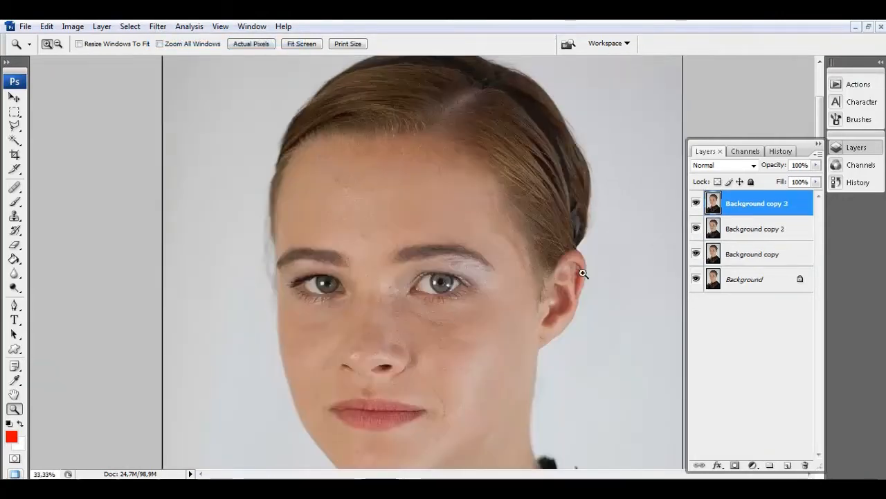
left_click(584, 273)
left_click(748, 229)
left_click(728, 206)
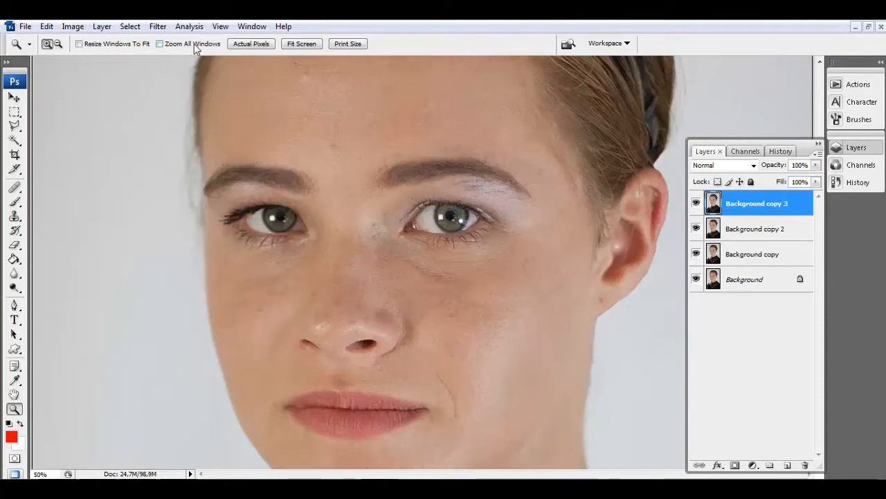
Step: Hide Background copy 3, and rename Background copy 2 as A and Background copy 3 as B
left_click(697, 203)
left_click(742, 229)
double_click(752, 230)
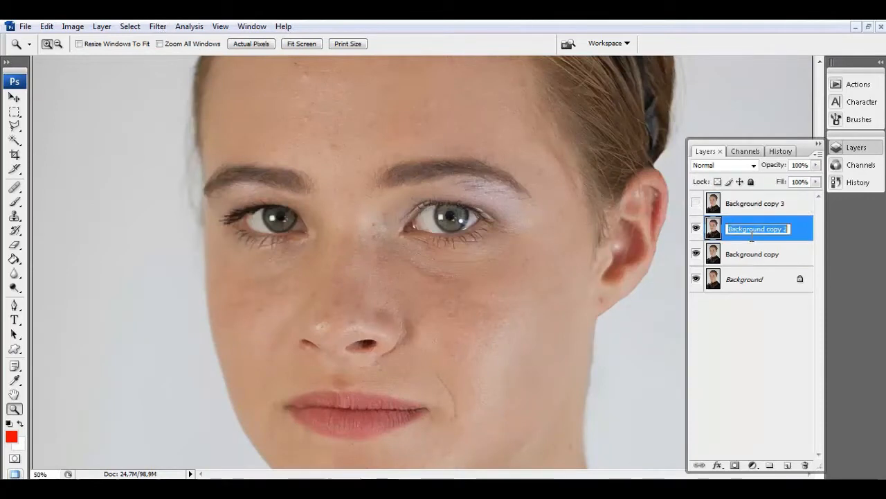
type("A")
left_click(746, 204)
double_click(747, 204)
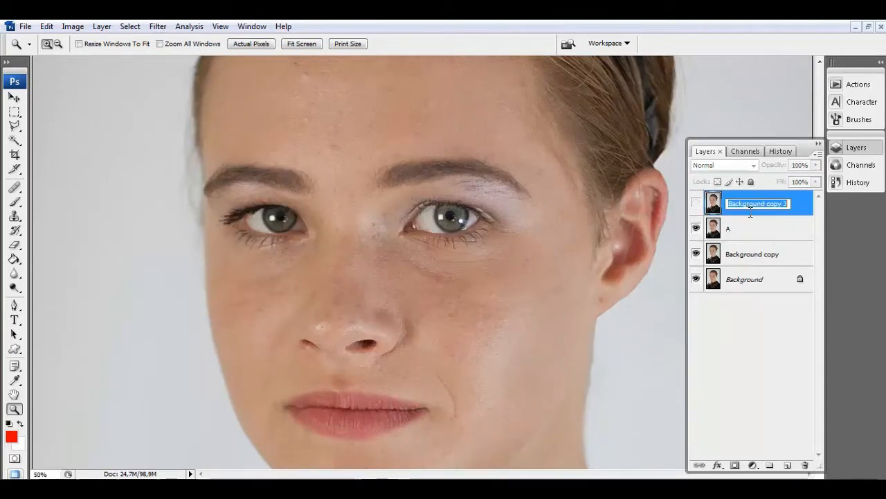
type("B")
Step: Apply the Dust & Scratches filter to layer A with a radius of 15 pixels and a threshold of 0 levels
left_click(762, 236)
left_click(158, 27)
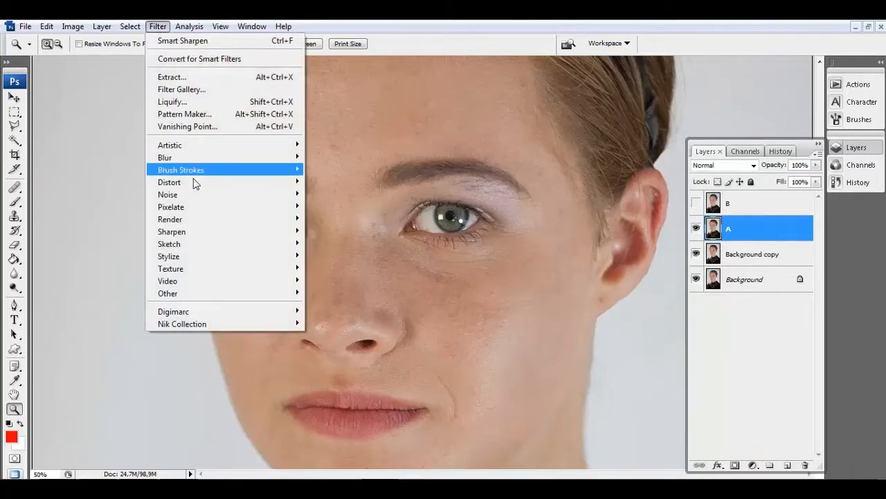
mouse_move(297, 193)
left_click(355, 218)
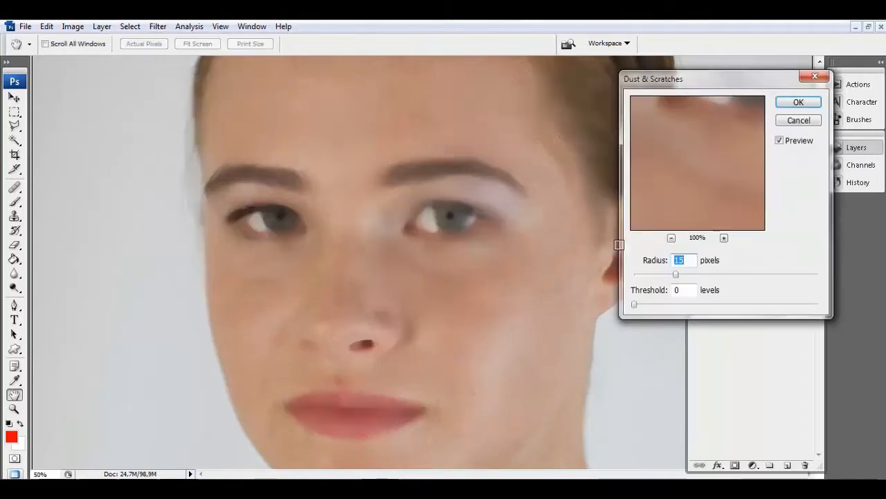
left_click(799, 103)
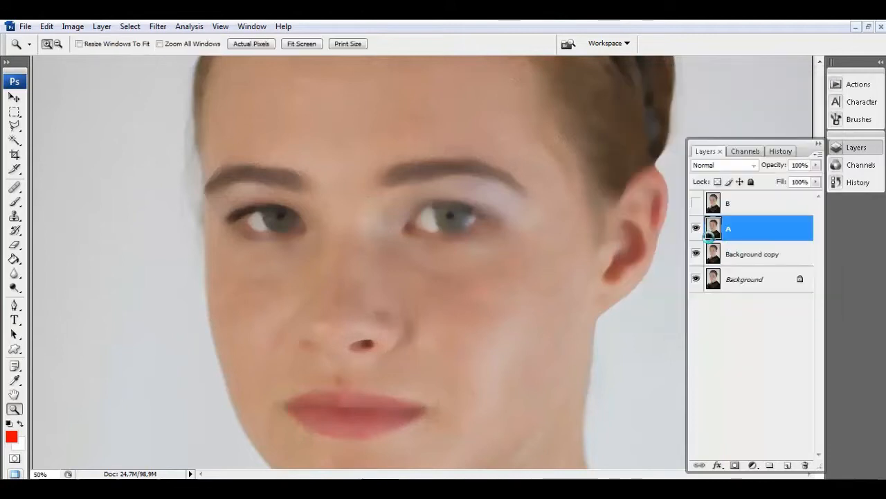
Step: Show layer B and run Apply Image on it with inverted layer A as the source, RGB channel and Add blending
left_click(696, 203)
key("alt+]")
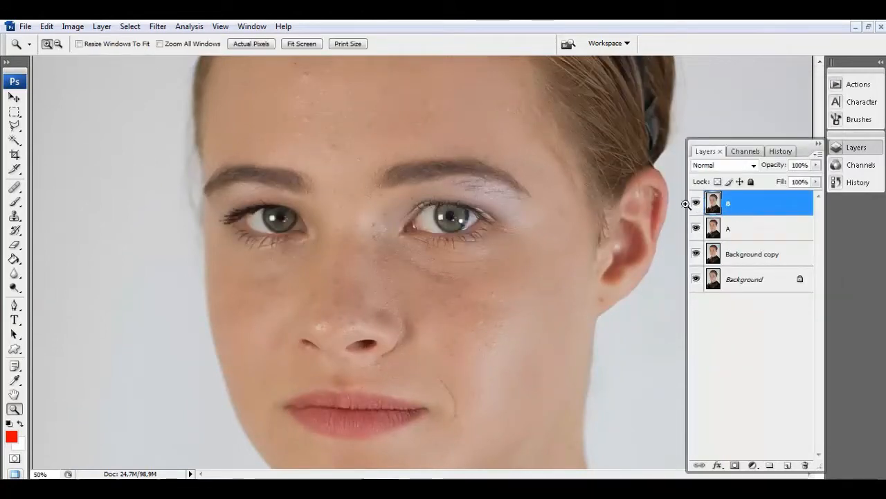
left_click(73, 27)
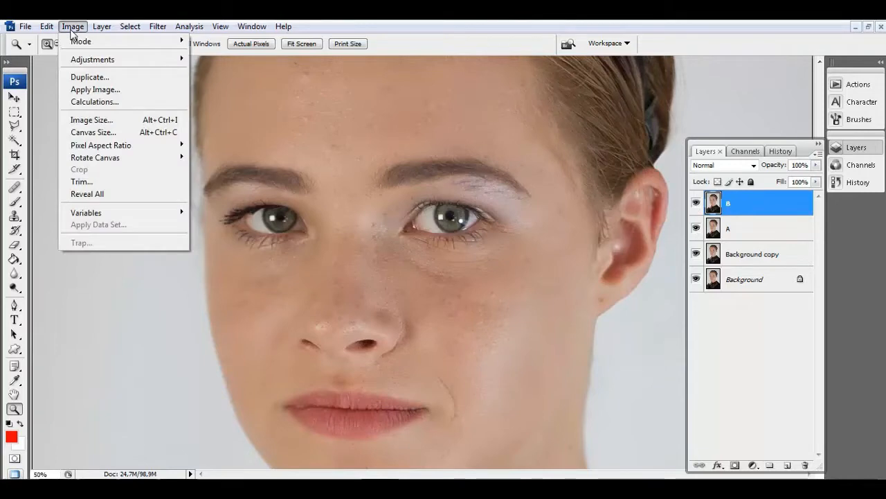
left_click(95, 89)
left_click_drag(415, 125, 560, 78)
left_click(498, 123)
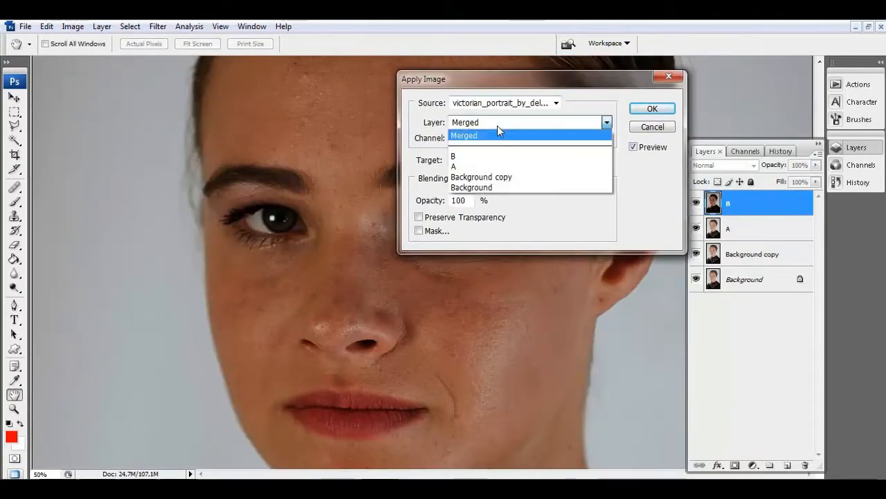
left_click(488, 167)
left_click(584, 137)
left_click(544, 178)
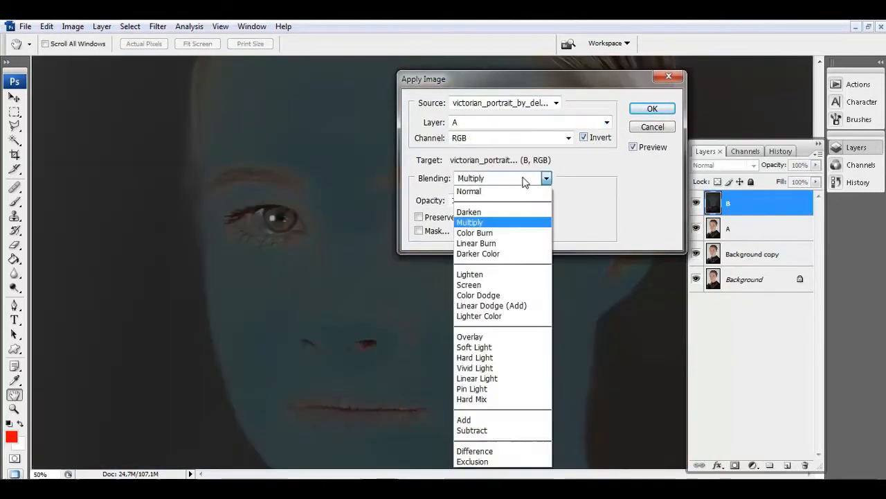
left_click(502, 416)
left_click(649, 112)
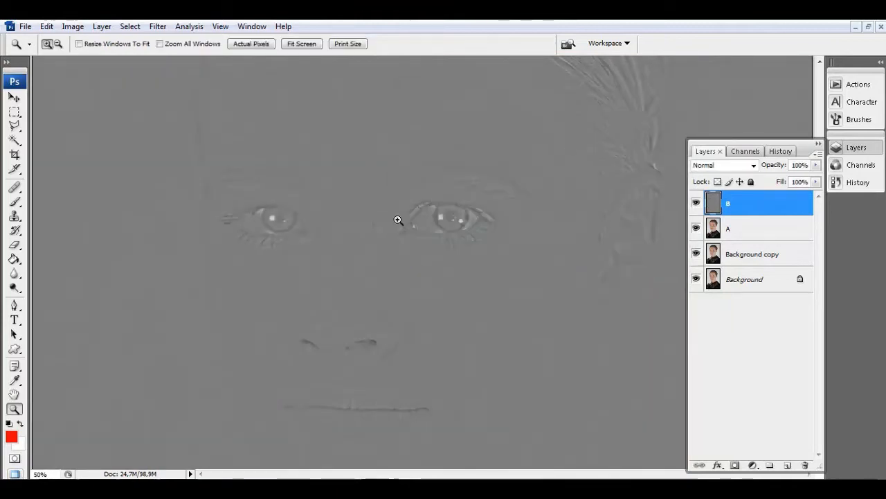
Step: Set the blend mode of layer B to Linear Light
right_click(399, 219)
left_click(411, 227)
left_click(412, 228)
left_click(721, 167)
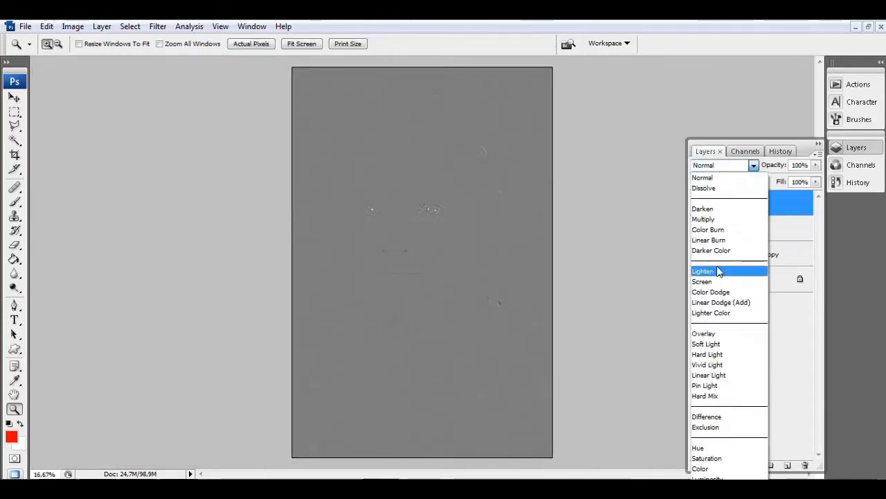
left_click(709, 375)
left_click_drag(360, 185, 584, 282)
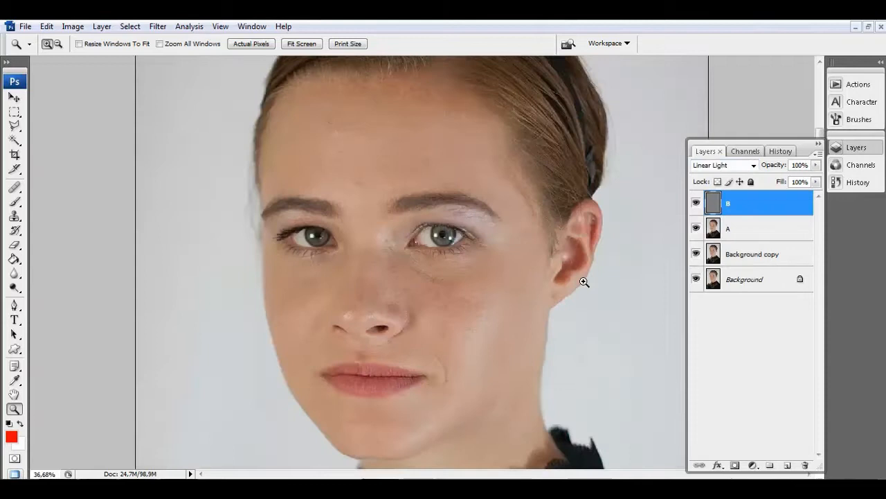
Step: Put layers A and B into a new group and name it RETOUCH
left_click(771, 236)
left_click(761, 212)
left_click(758, 225)
left_click(756, 210)
left_click(757, 227, "shift")
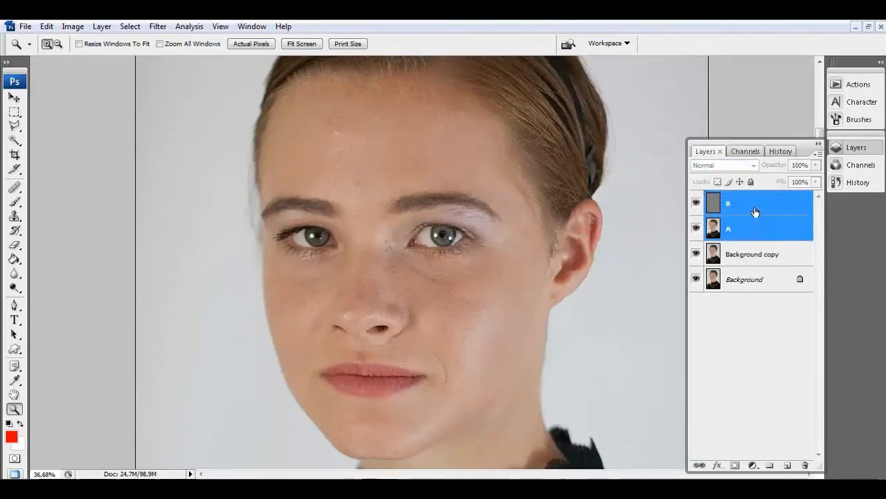
left_click(770, 466)
left_click(765, 222)
left_click(761, 239, "shift")
left_click_drag(755, 222, 753, 199)
double_click(753, 199)
type("RETOU")
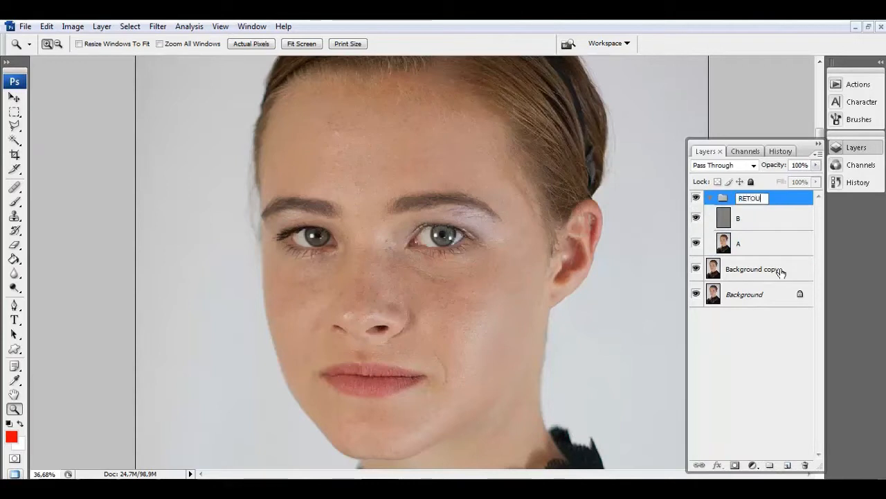
type("CH")
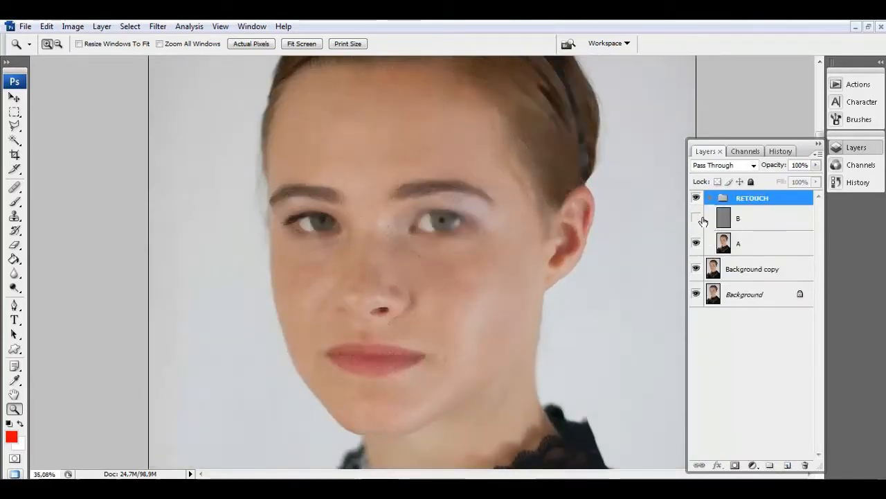
Step: Compare the portrait with and without layer B, select layer A, and set the Lasso tool's feather to 15 px
left_click(718, 227)
left_click(760, 244)
left_click(414, 245)
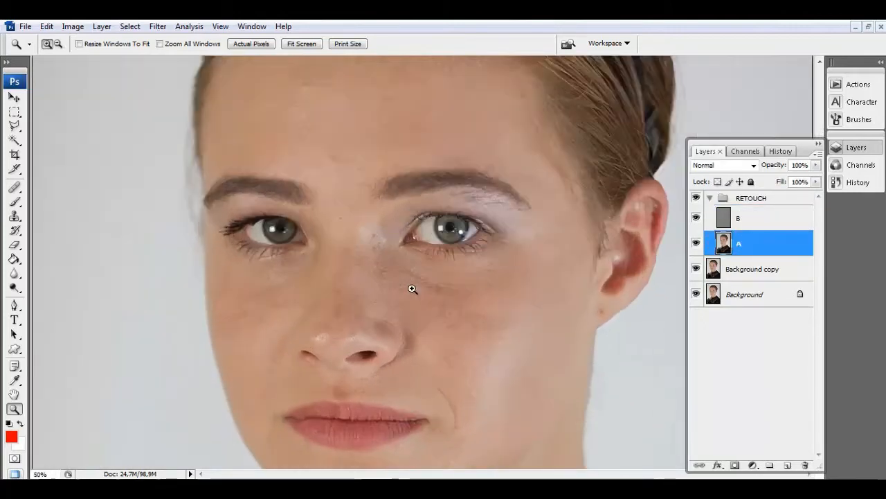
left_click(414, 290)
left_click(15, 169)
left_click(16, 189)
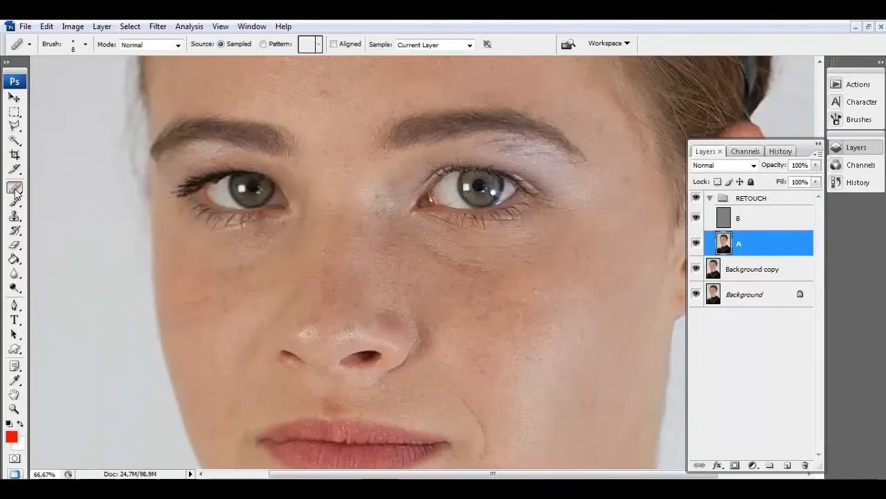
left_click(15, 127)
left_click(62, 126)
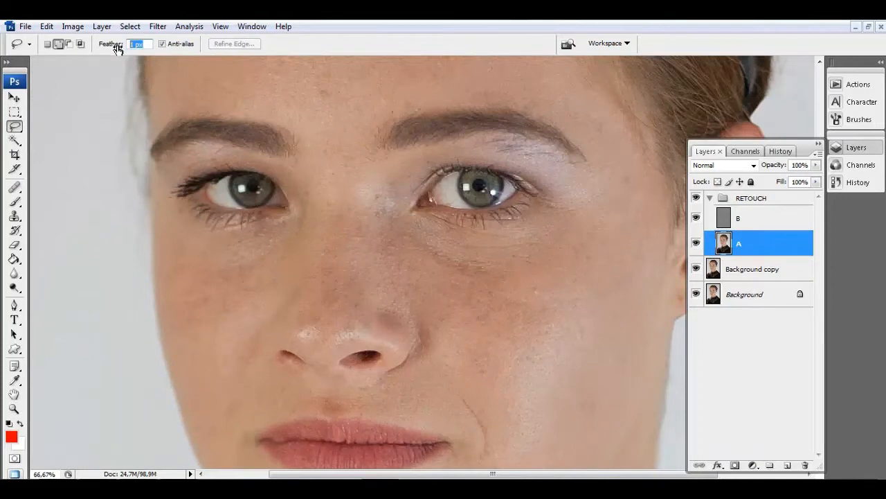
type("15")
Step: Outline the skin at the nose bridge and beneath the eye with the Lasso, and deselect it
left_click_drag(369, 145, 348, 147)
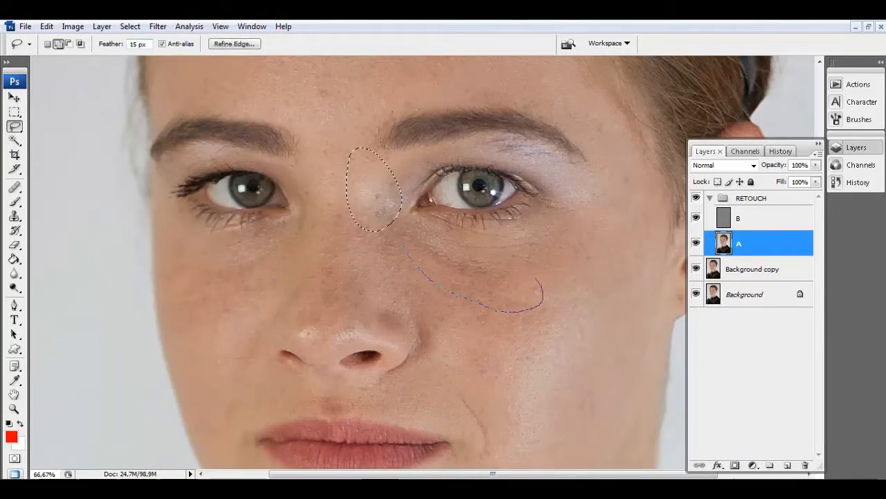
left_click_drag(537, 279, 419, 248)
left_click(139, 62)
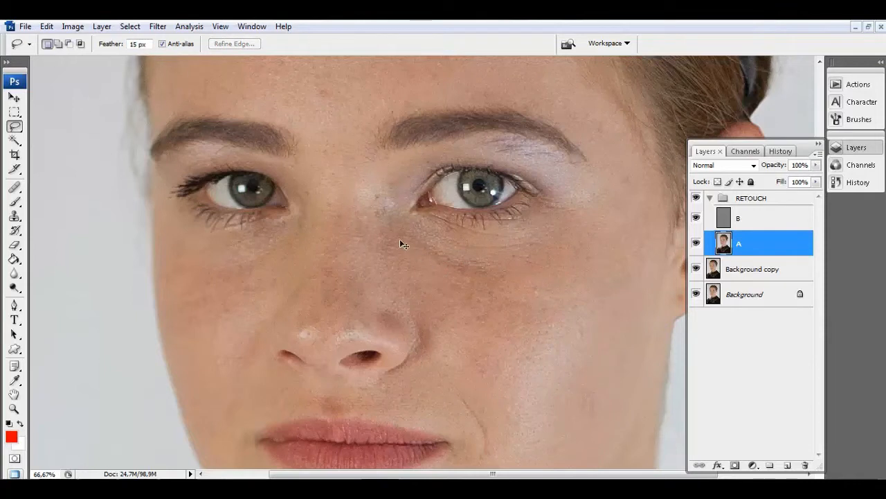
Step: Make layer B the only selected layer in the RETOUCH group
left_click(755, 218)
left_click(752, 243, "ctrl")
left_click(15, 112)
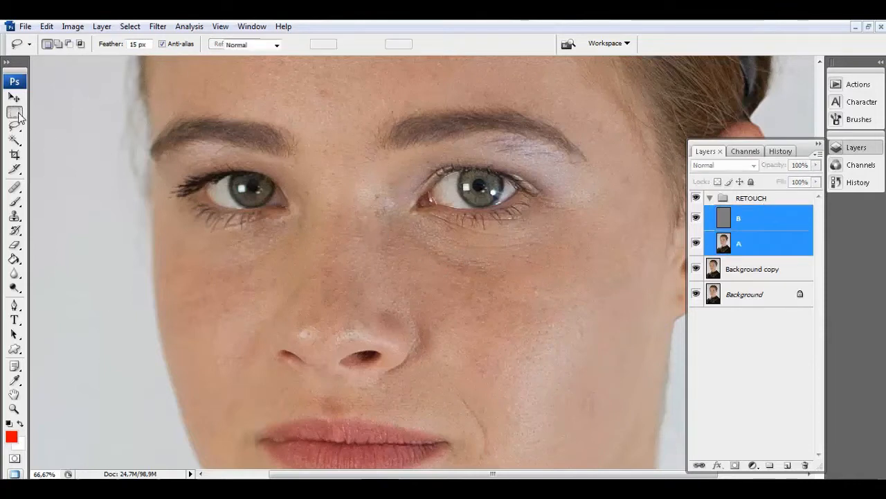
left_click(15, 126)
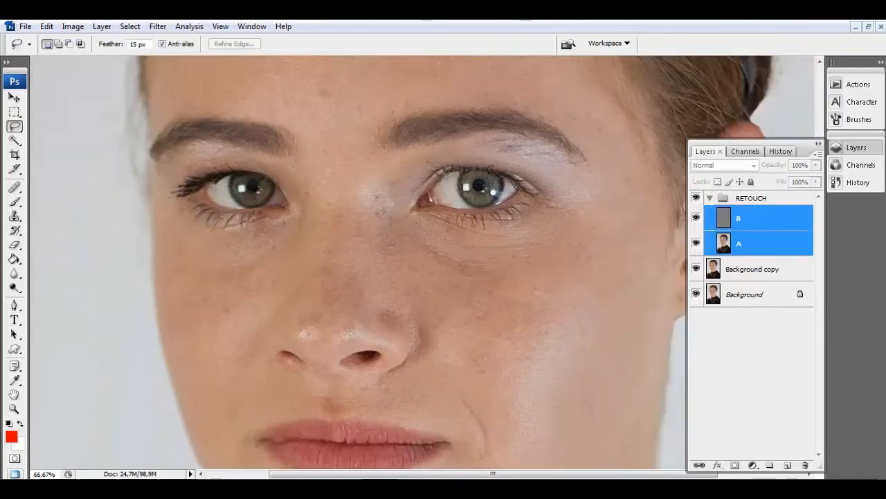
key("z")
key("ctrl+0")
left_click(759, 245, "ctrl")
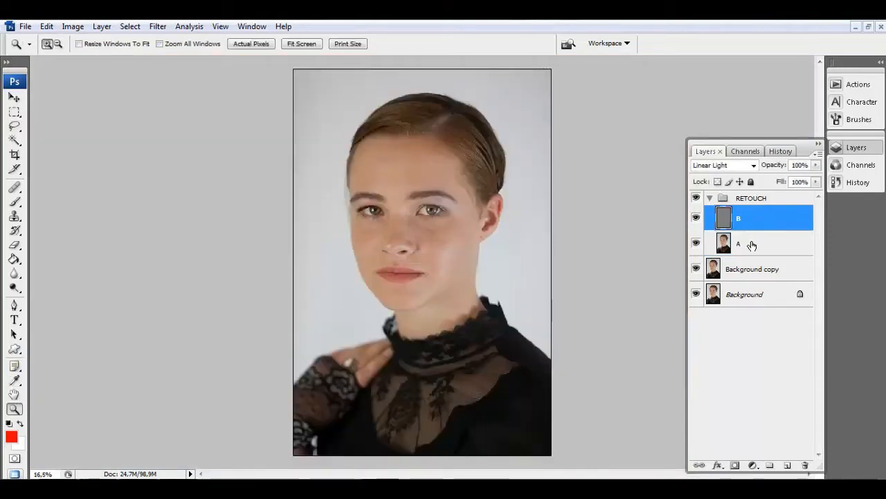
Step: Outline the cheek beneath the image-left eye with the Lasso tool, using a 15 px feather
left_click(433, 216)
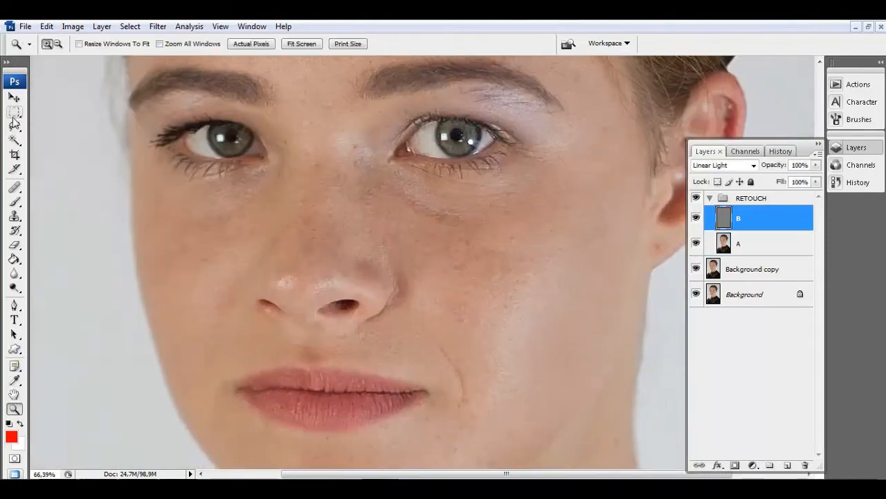
key("l")
scroll(287, 192, "down", 4)
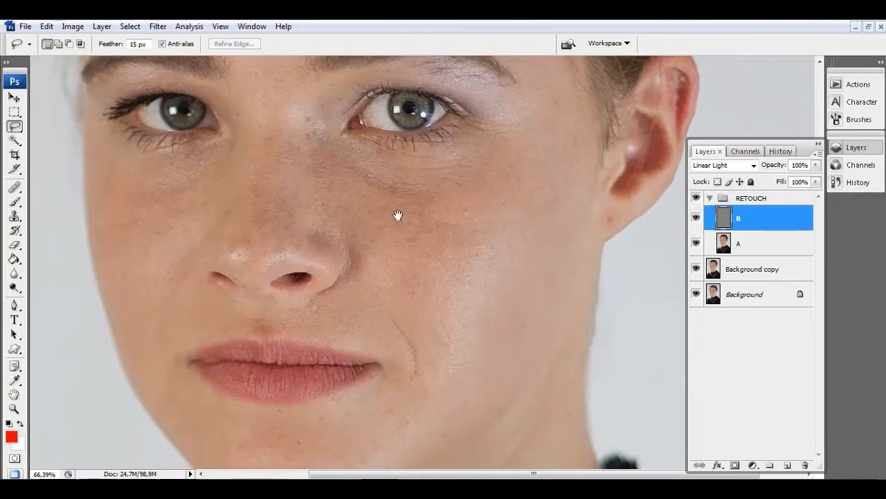
left_click_drag(423, 215, 432, 231)
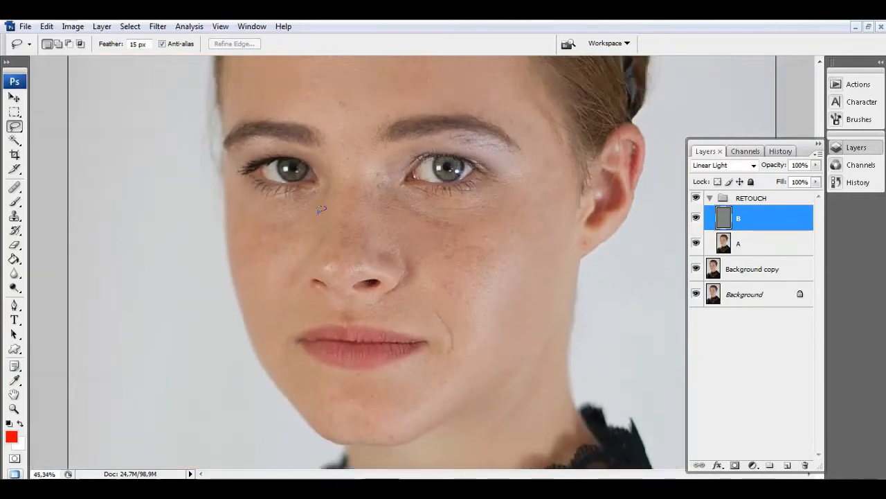
left_click_drag(320, 188, 321, 187)
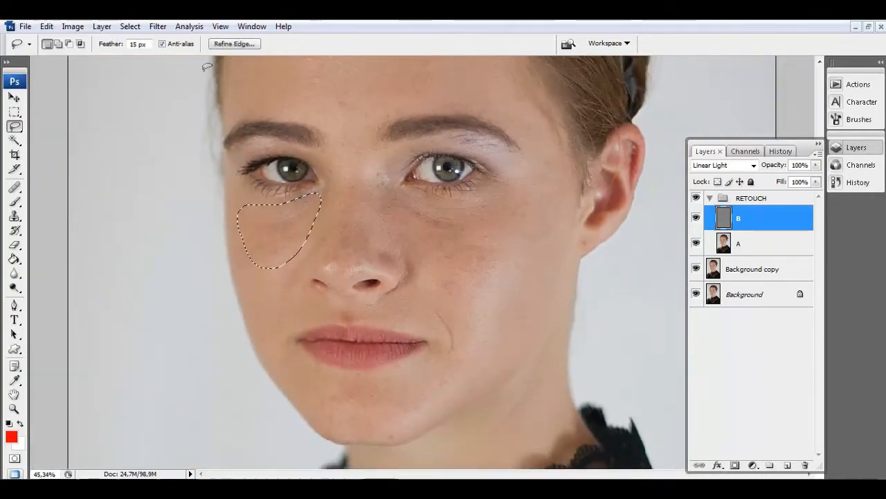
left_click(158, 26)
mouse_move(207, 154)
left_click(333, 205)
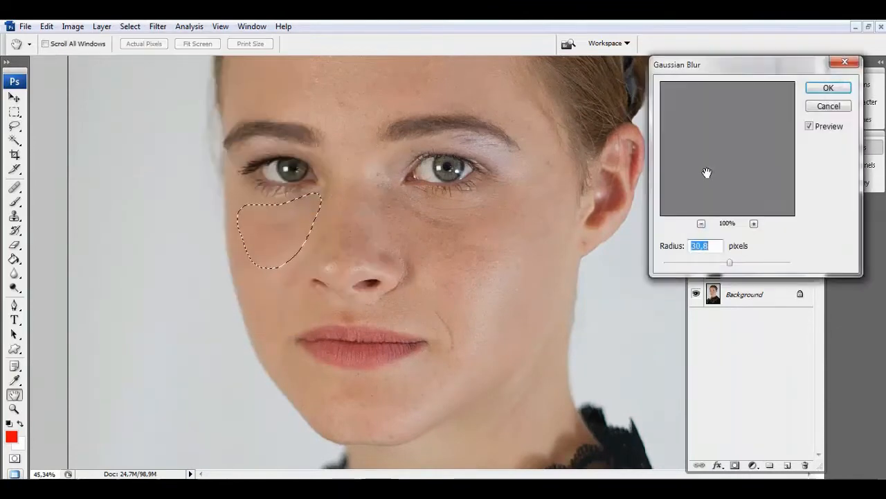
left_click(831, 106)
Step: Select layer A in the RETOUCH group and soften the outlined cheek with Gaussian Blur
left_click(755, 252)
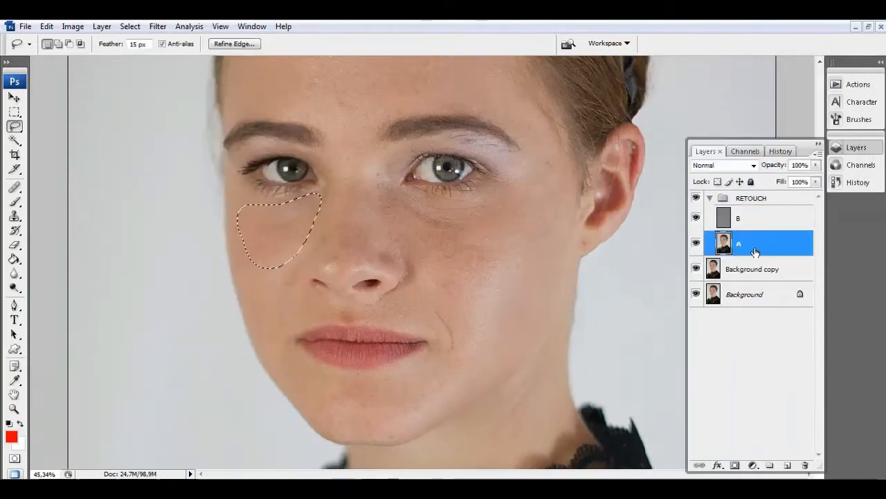
left_click(158, 26)
mouse_move(208, 155)
left_click(335, 204)
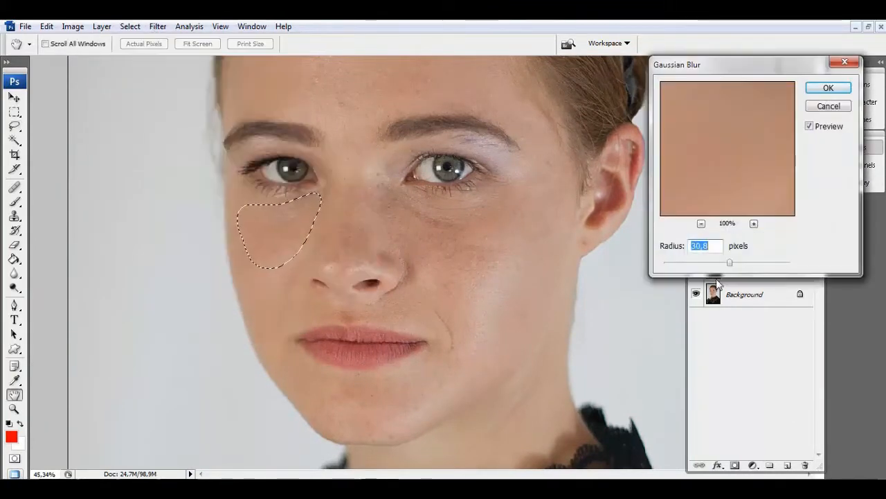
mouse_move(729, 262)
left_mouse_down()
mouse_move(665, 263)
mouse_move(716, 268)
left_mouse_up()
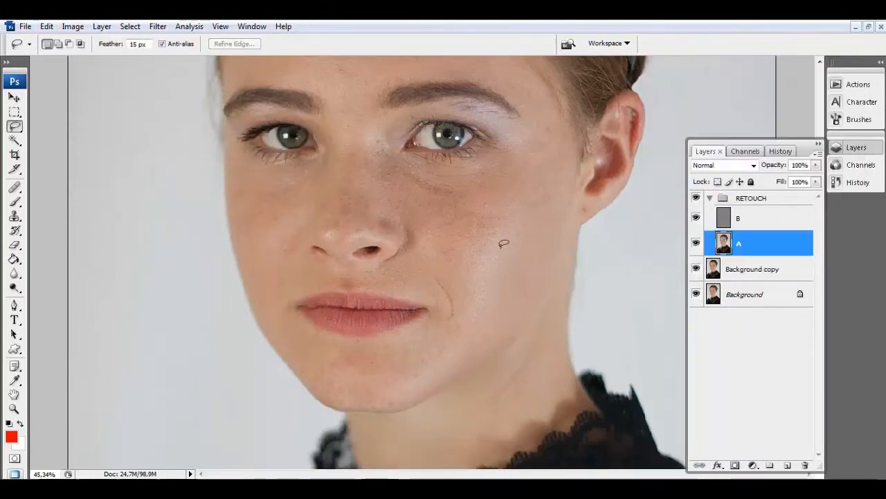
Step: Lasso the outer cheek from the temple to the jaw on layer A, apply a Gaussian Blur of about 30 px, and deselect
mouse_move(503, 244)
left_mouse_down()
mouse_move(479, 309)
mouse_move(522, 293)
left_mouse_up()
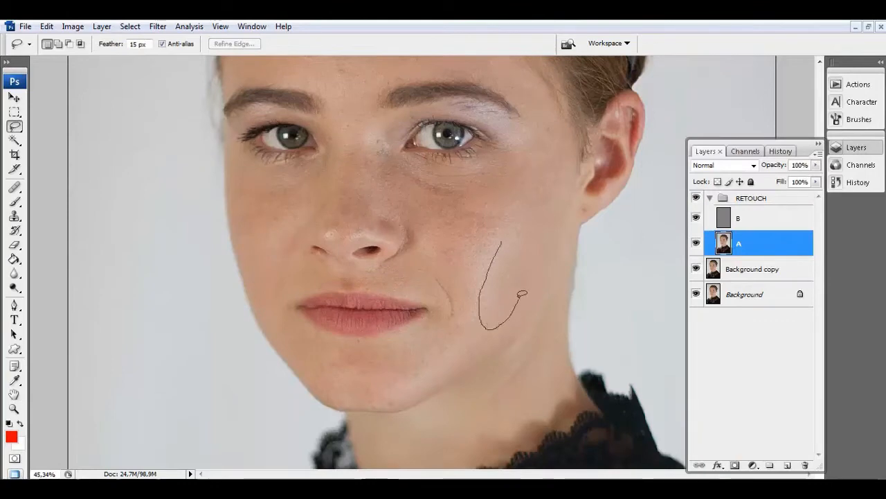
left_click_drag(543, 146, 545, 148)
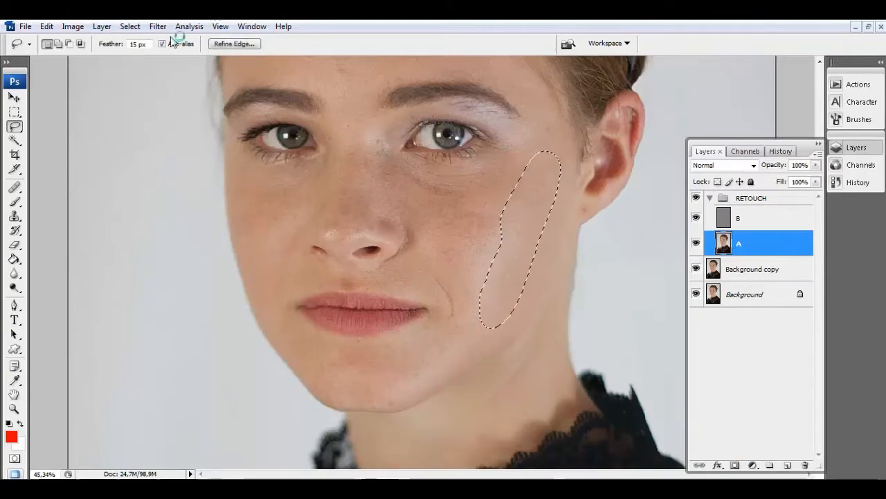
left_click(158, 26)
mouse_move(183, 161)
left_click(340, 206)
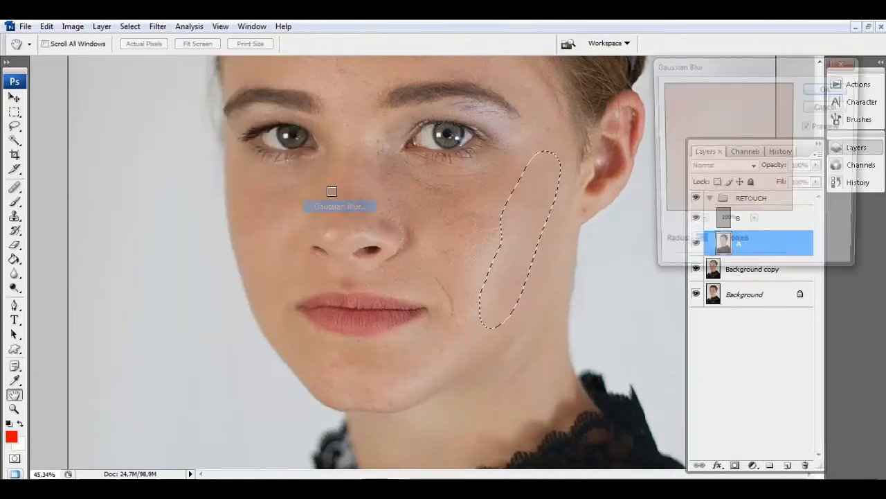
mouse_move(708, 268)
left_mouse_down()
mouse_move(667, 263)
mouse_move(722, 269)
left_mouse_up()
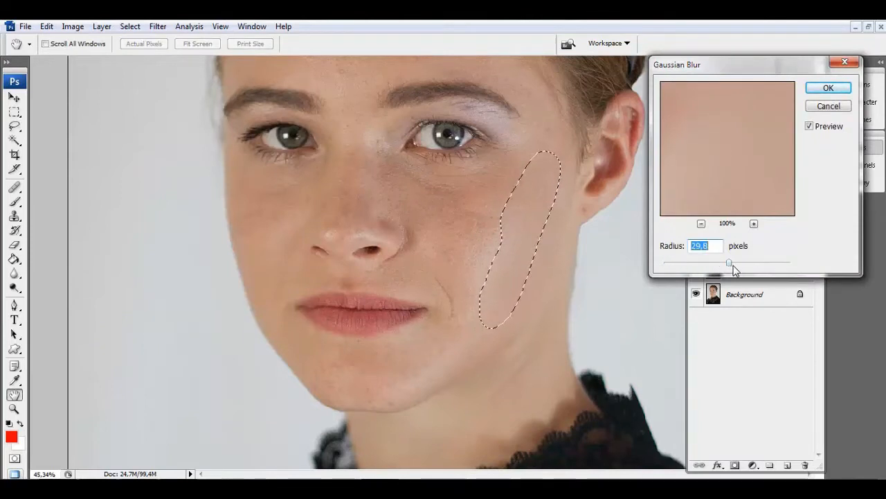
left_click_drag(732, 264, 731, 261)
left_click(826, 89)
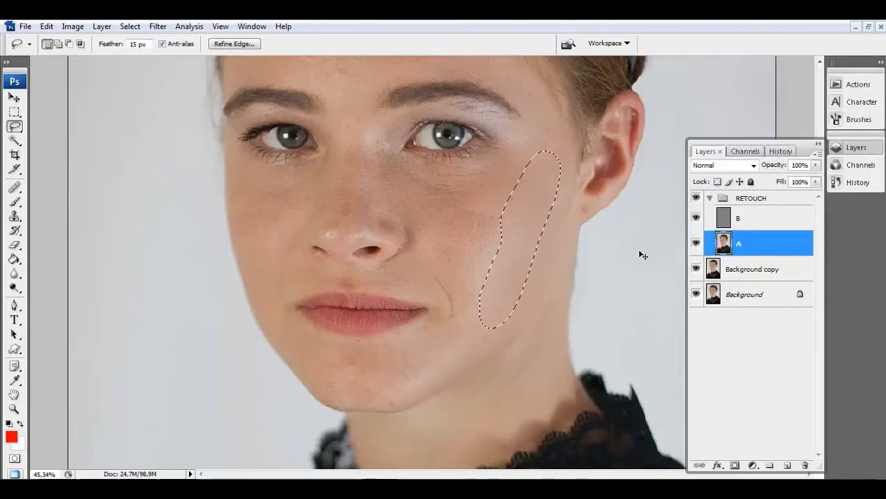
left_click(759, 223)
left_click(756, 249)
key("ctrl+d")
Step: Lasso the skin beneath the image-right eye, repeat the last Gaussian Blur on it, and deselect
scroll(387, 194, "up", 2)
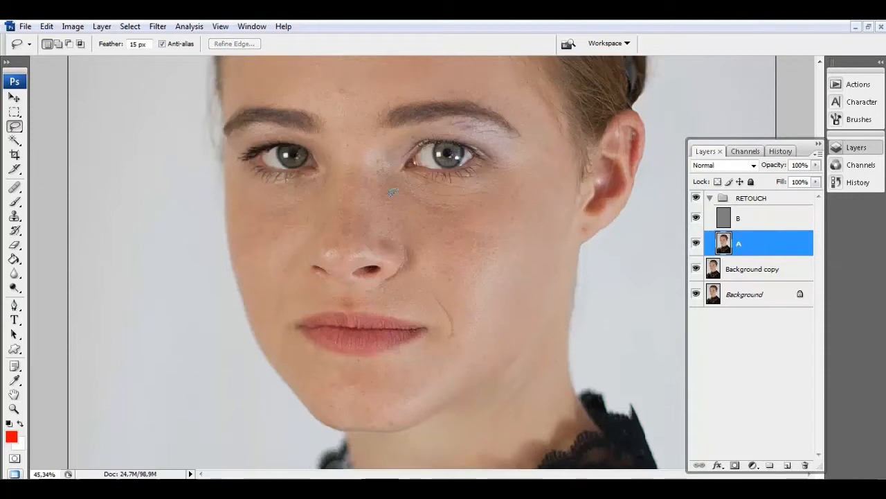
left_click_drag(418, 181, 384, 182)
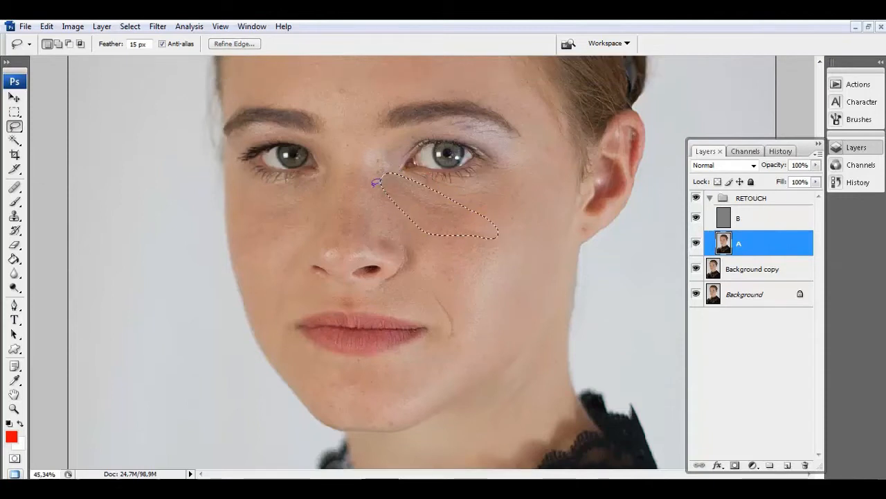
left_click(158, 29)
left_click(168, 39)
key("ctrl+d")
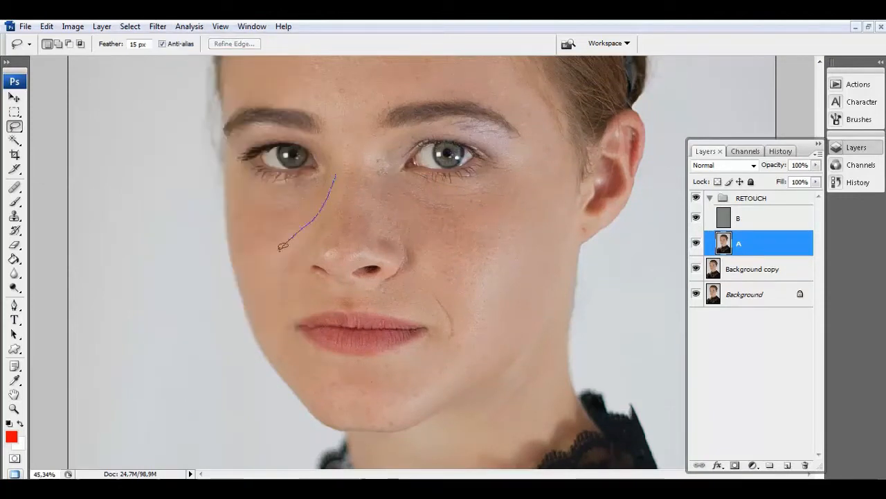
Step: Lasso from the image-left eye's inner corner across the cheek, reapply the last Gaussian Blur, and deselect
left_click_drag(339, 153, 337, 156)
left_click(158, 26)
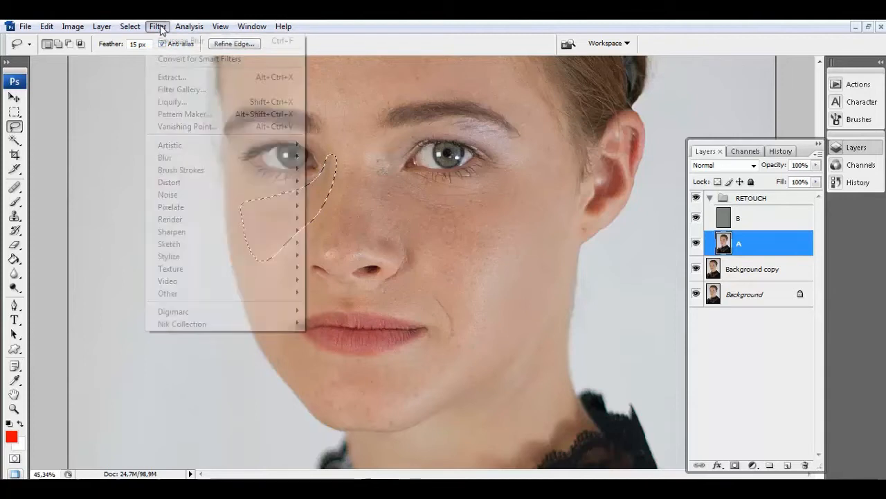
left_click(168, 37)
key("ctrl+d")
Step: Repeat the last Gaussian Blur on lassoed areas between the mouth corner and chin and on the cheek beside the nose
scroll(332, 247, "down", 3)
scroll(332, 247, "down", 1)
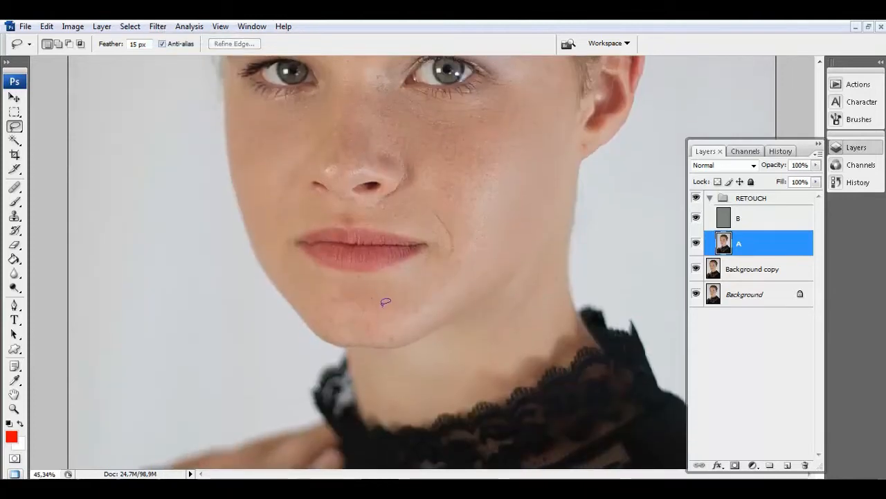
mouse_move(463, 246)
left_mouse_down()
mouse_move(370, 289)
mouse_move(415, 263)
left_mouse_up()
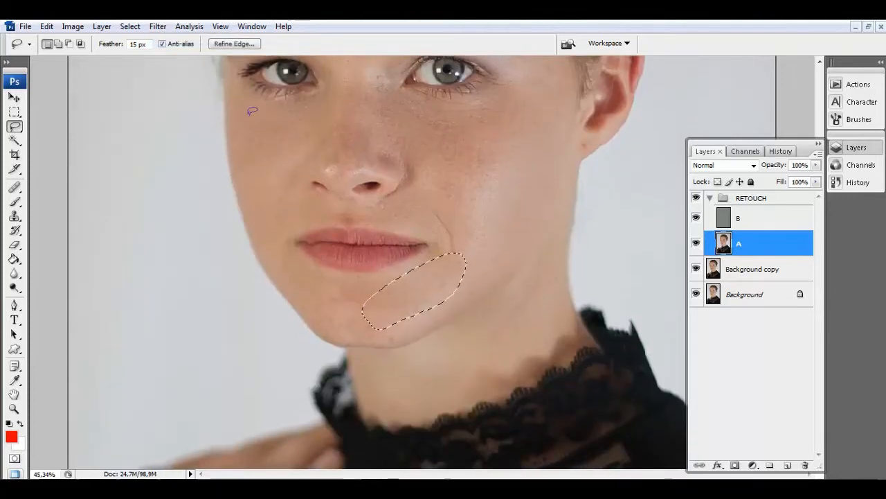
left_click(158, 26)
left_click(168, 37)
mouse_move(457, 184)
left_mouse_down()
mouse_move(470, 221)
mouse_move(470, 256)
mouse_move(440, 223)
mouse_move(430, 180)
left_mouse_up()
left_click(158, 26)
left_click(168, 41)
Step: Lasso the upper cheek below the image-right eye and soften it with the last Gaussian Blur
left_click_drag(474, 144, 454, 206)
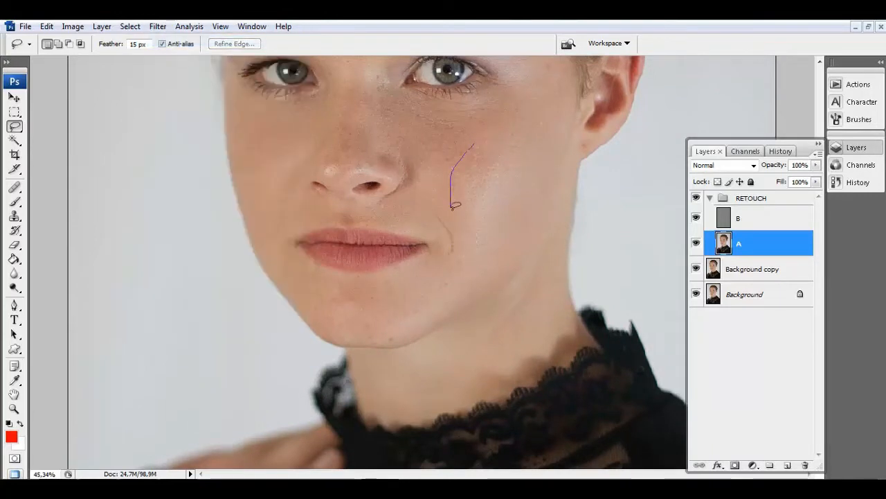
left_click_drag(472, 110, 474, 142)
left_click(158, 26)
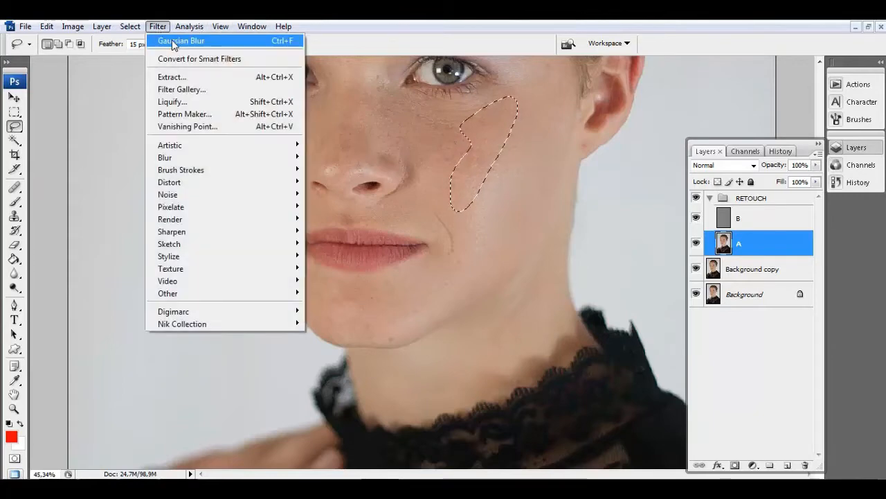
left_click(168, 40)
Step: Lasso the side of the nose and the adjoining cheek, and reapply the last Gaussian Blur
scroll(429, 173, "up", 2)
left_click_drag(429, 177, 441, 196)
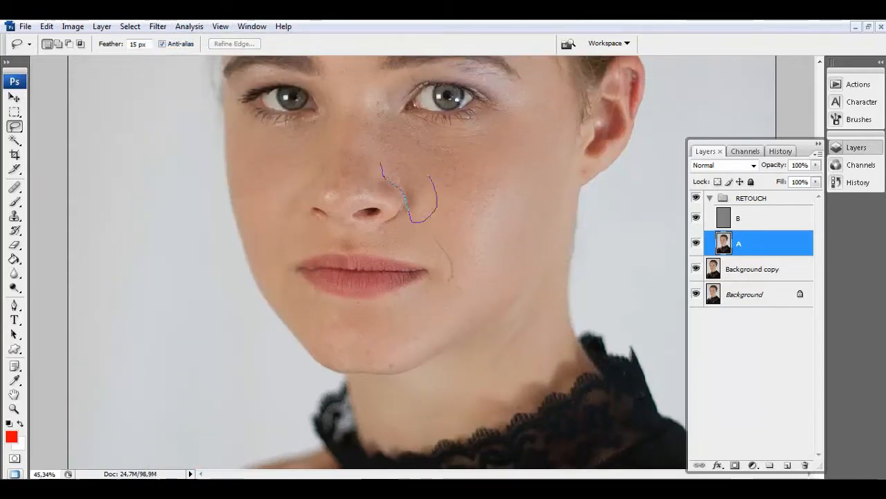
left_click_drag(380, 164, 388, 145)
left_click(158, 26)
left_click(168, 39)
Step: Lasso the temple strip between the image-right eyebrow and the hairline, and blur it with the last Gaussian Blur
scroll(540, 167, "up", 3)
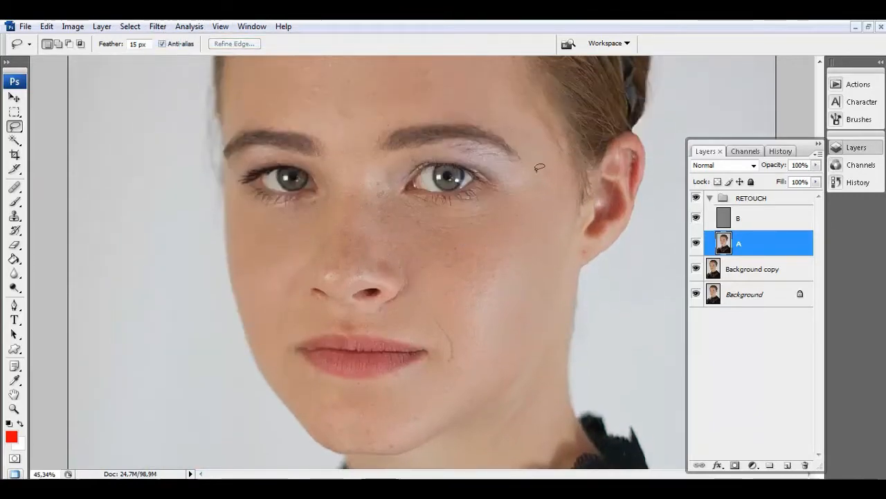
scroll(539, 168, "up", 1)
left_click_drag(495, 134, 555, 158)
left_click_drag(486, 82, 488, 84)
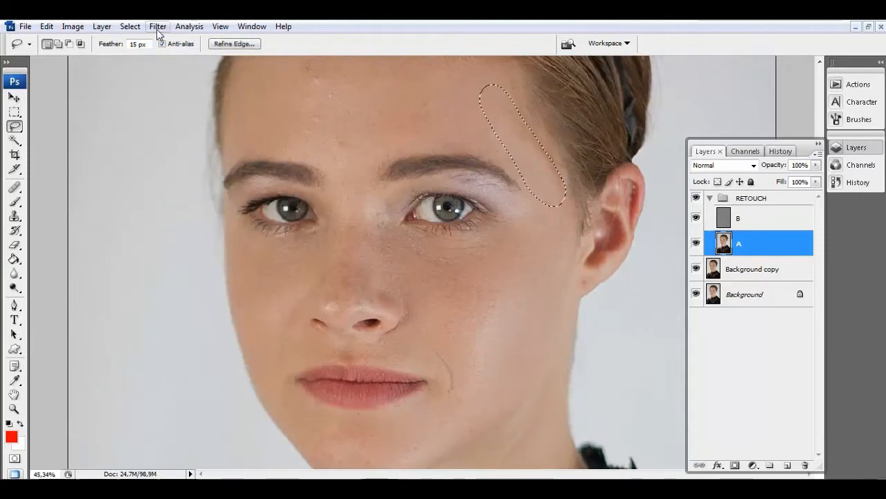
left_click(158, 26)
left_click(168, 39)
Step: Lasso the forehead above the image-right eyebrow and repeat the last Gaussian Blur there
scroll(418, 152, "up", 2)
mouse_move(404, 123)
left_mouse_down()
mouse_move(402, 136)
mouse_move(443, 105)
left_mouse_up()
left_click(158, 27)
left_click(168, 39)
Step: Lasso the forehead above the image-left eyebrow and smooth it with the last Gaussian Blur
scroll(356, 148, "down", 1)
left_click_drag(291, 95, 313, 172)
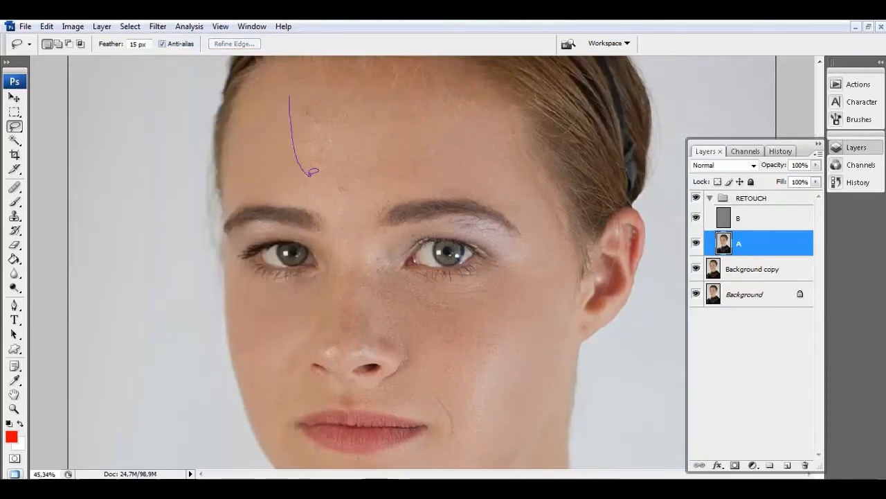
left_click_drag(320, 76, 295, 94)
left_click(158, 26)
left_click(169, 40)
Step: Lasso the tip of the chin and apply the last Gaussian Blur to it
left_click_drag(331, 244, 332, 115)
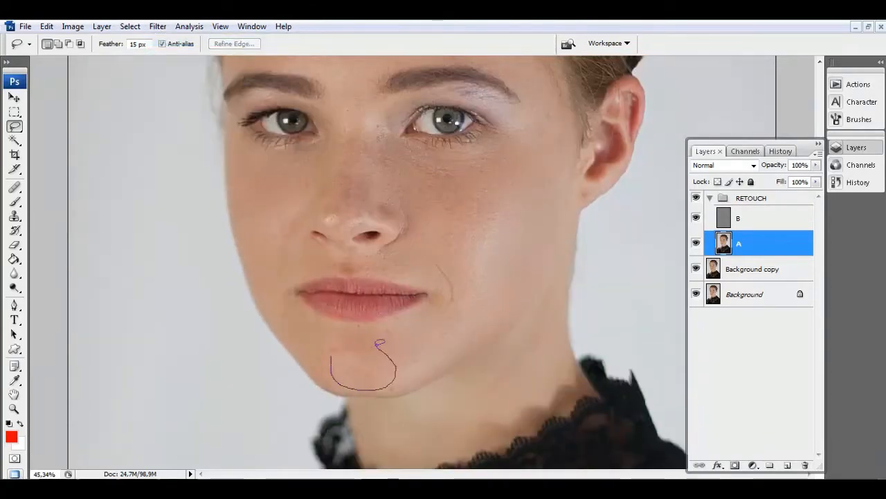
left_click_drag(324, 363, 322, 365)
left_click(158, 27)
left_click(168, 39)
Step: Lasso the area directly below the lower lip, reapply the last Gaussian Blur, and deselect
mouse_move(370, 334)
left_mouse_down()
mouse_move(339, 364)
mouse_move(402, 360)
left_mouse_up()
left_click_drag(338, 337, 341, 337)
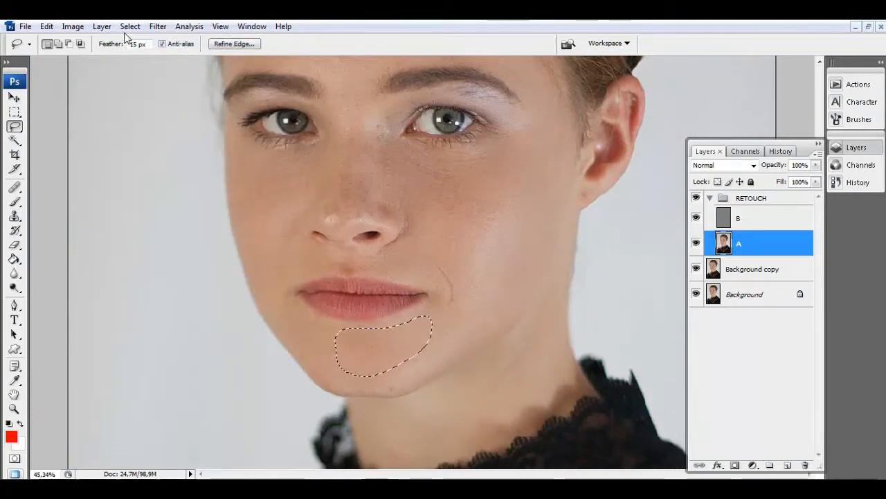
left_click(158, 27)
left_click(178, 41)
key("ctrl+d")
Step: Lasso the jaw edge beside the image-left mouth corner, repeat the last Gaussian Blur, and deselect
mouse_move(300, 298)
left_mouse_down()
mouse_move(281, 325)
mouse_move(306, 345)
mouse_move(313, 320)
mouse_move(277, 251)
mouse_move(256, 267)
mouse_move(276, 300)
left_mouse_up()
left_click(158, 26)
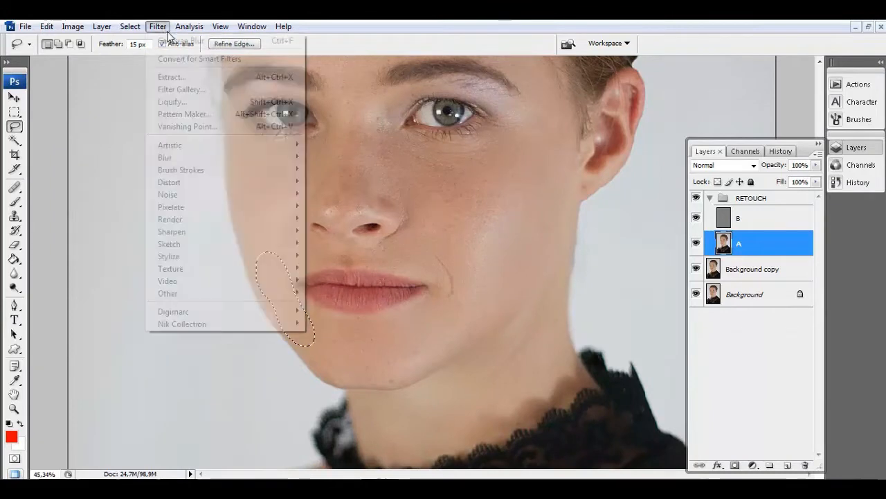
left_click(178, 41)
key("ctrl+d")
Step: Lasso the middle of the forehead up toward the hairline and blur it with the last Gaussian Blur
mouse_move(345, 86)
left_mouse_down()
mouse_move(345, 221)
mouse_move(358, 187)
mouse_move(366, 226)
left_mouse_up()
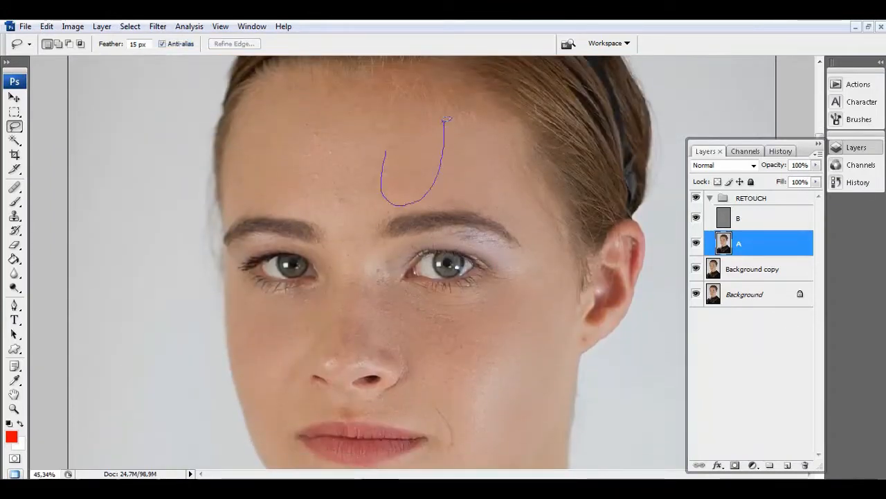
mouse_move(447, 119)
left_mouse_down()
mouse_move(369, 118)
mouse_move(383, 146)
left_mouse_up()
left_click(158, 27)
left_click(178, 41)
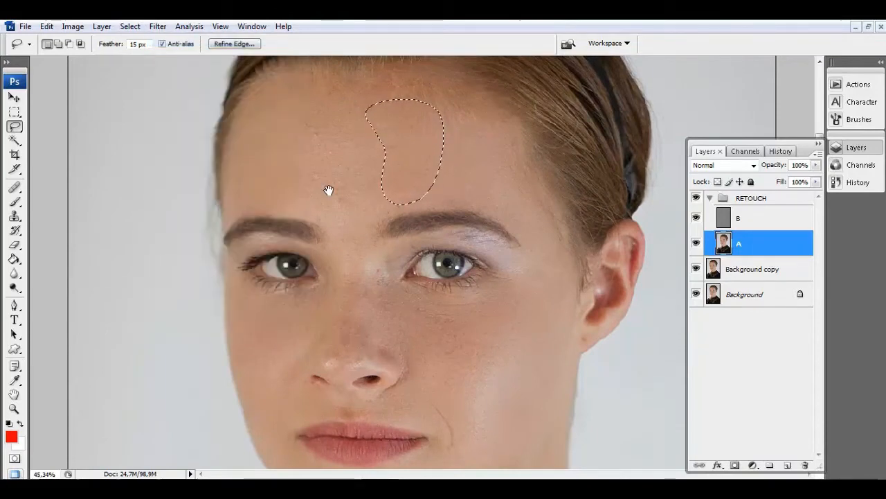
Step: Lasso the skin between the eyebrows, apply the last Gaussian Blur, and deselect
mouse_move(329, 189)
left_mouse_down()
mouse_move(331, 136)
mouse_move(338, 168)
mouse_move(371, 173)
left_mouse_up()
left_click_drag(302, 143, 331, 168)
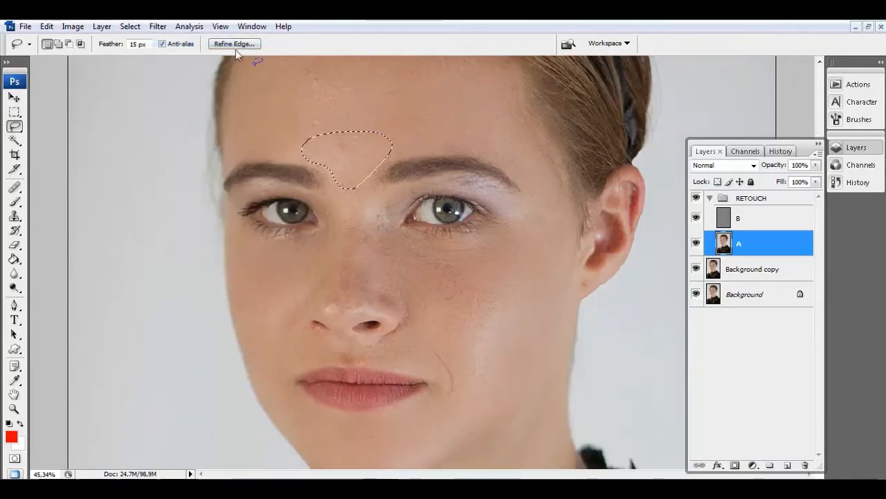
left_click(158, 27)
left_click(173, 42)
key("ctrl+d")
Step: Inspect the smoothed skin up close, collapse the RETOUCH group, and compare the portrait with and without it
left_click(15, 408)
scroll(337, 219, "up", 3)
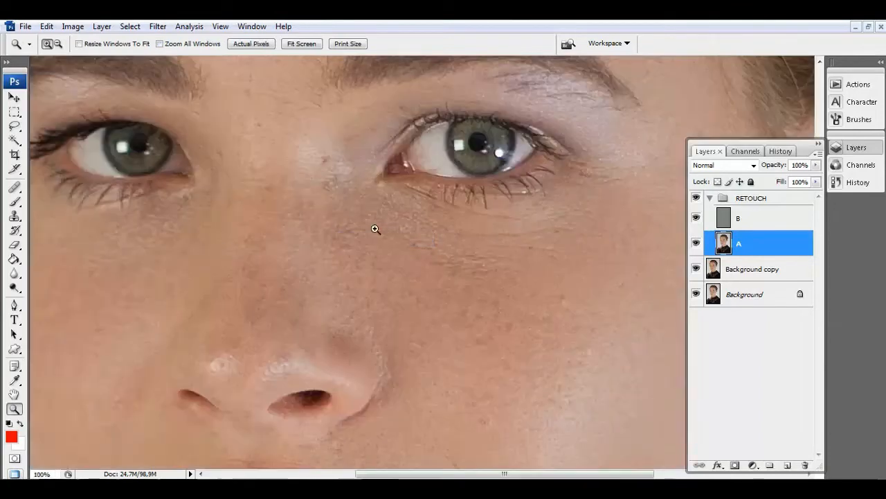
scroll(376, 230, "down", 6)
scroll(447, 270, "up", 4)
left_click(418, 276)
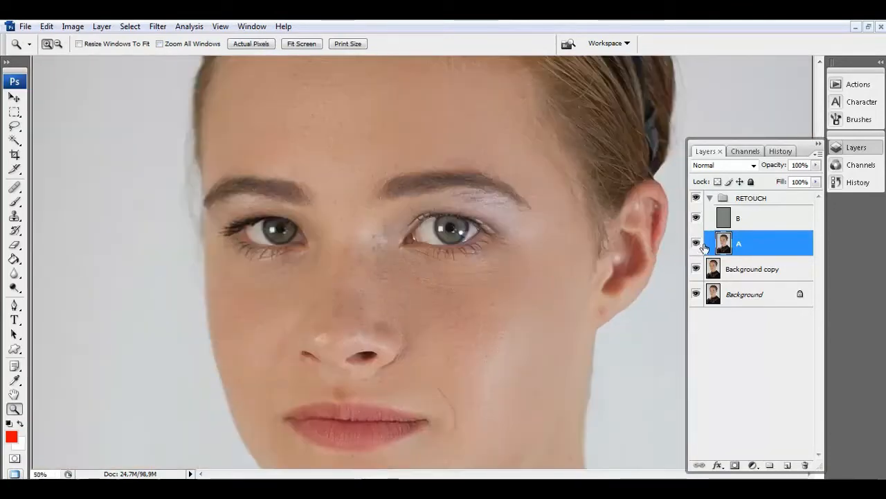
left_click(709, 198)
left_click(696, 198)
left_click(697, 199)
Step: Expand the RETOUCH group and make layer B active for work on the skin around the nose and eye
right_click(450, 229)
left_click(462, 234)
left_click_drag(363, 160, 475, 304)
left_click(438, 286)
left_click(434, 300)
scroll(395, 253, "up", 3)
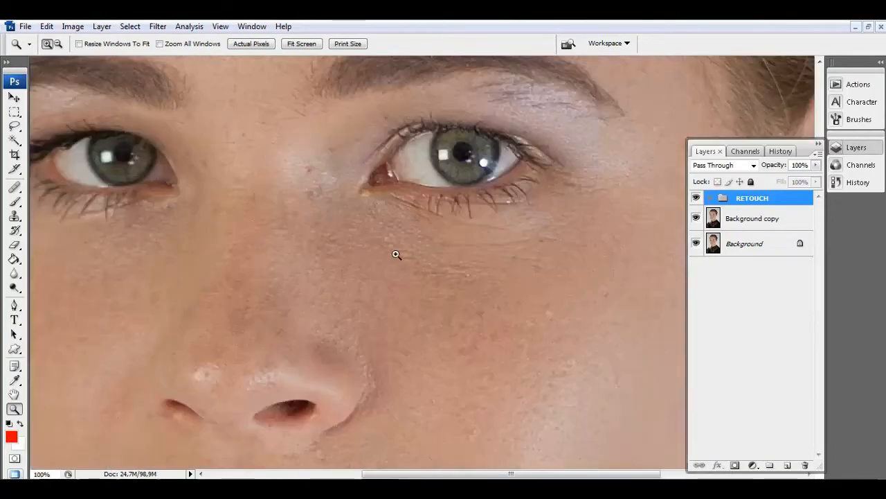
left_click(736, 220)
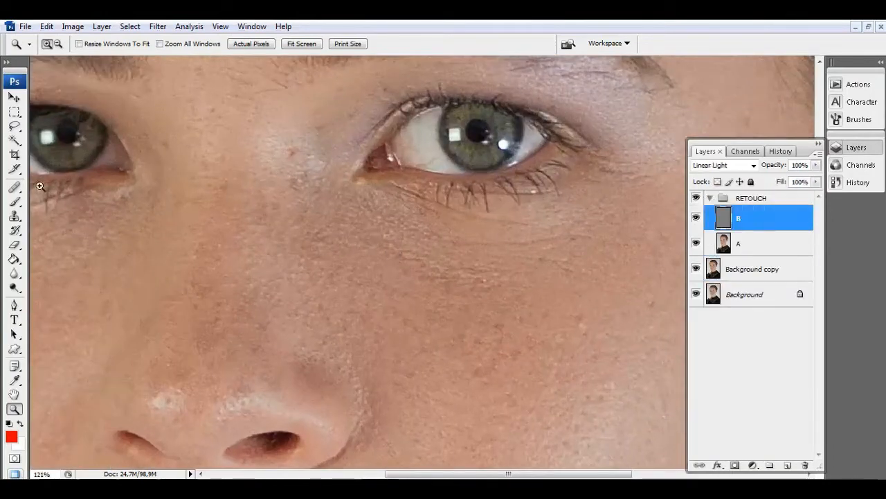
Step: Take the Spot Healing Brush and rotate its 17 px elliptical tip to an angle of -36°
left_click(14, 187)
left_click(61, 187)
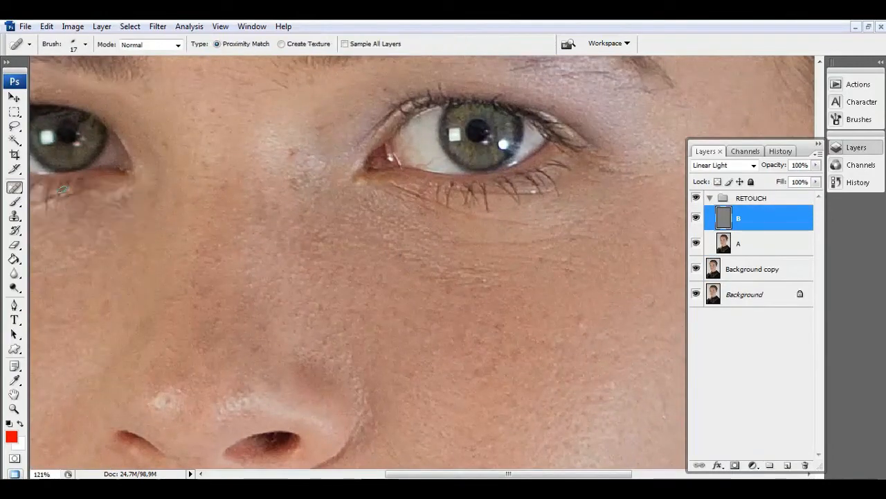
right_click(346, 285)
mouse_move(386, 367)
left_mouse_down()
mouse_move(414, 401)
mouse_move(380, 391)
mouse_move(389, 389)
left_mouse_up()
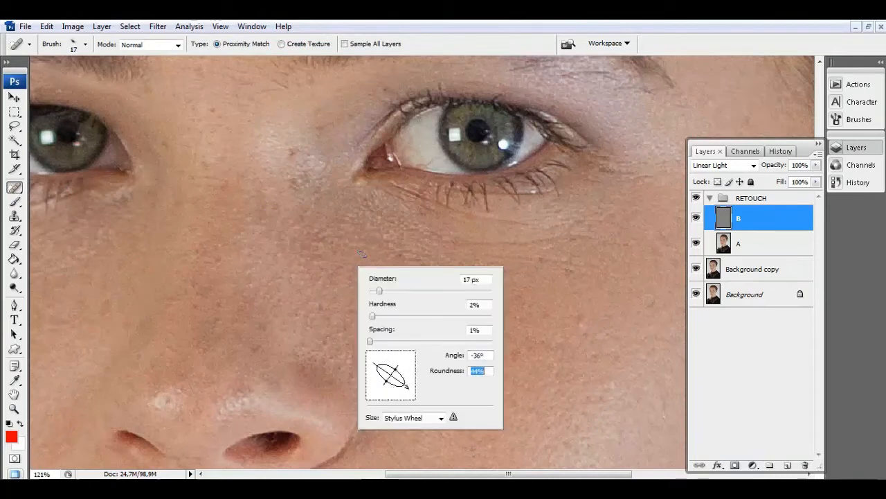
left_click(508, 51)
Step: With layer B active, set the healing brush tip's angle to 8° and heal the fine lines under the eye
scroll(398, 287, "up", 1)
left_click(761, 241)
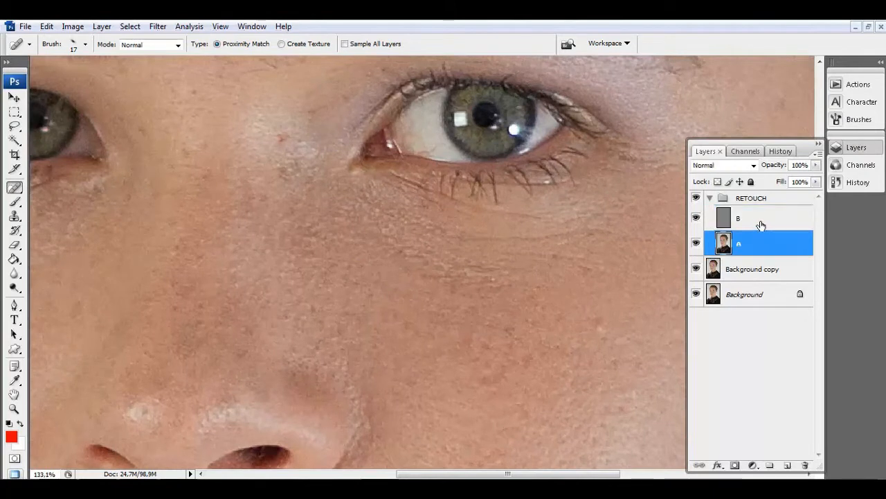
left_click(760, 223)
left_click(762, 239)
left_click(760, 220)
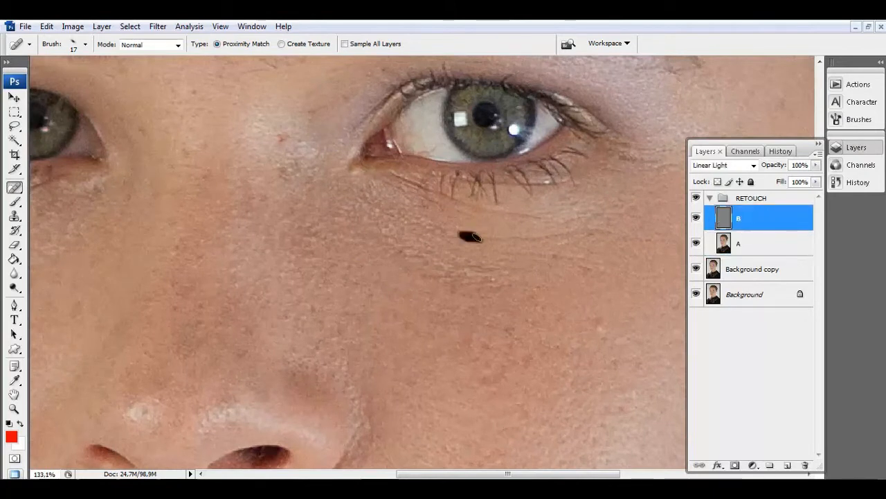
right_click(476, 234)
left_click_drag(529, 353, 534, 339)
left_click(467, 227)
left_click(465, 238)
left_click(482, 232)
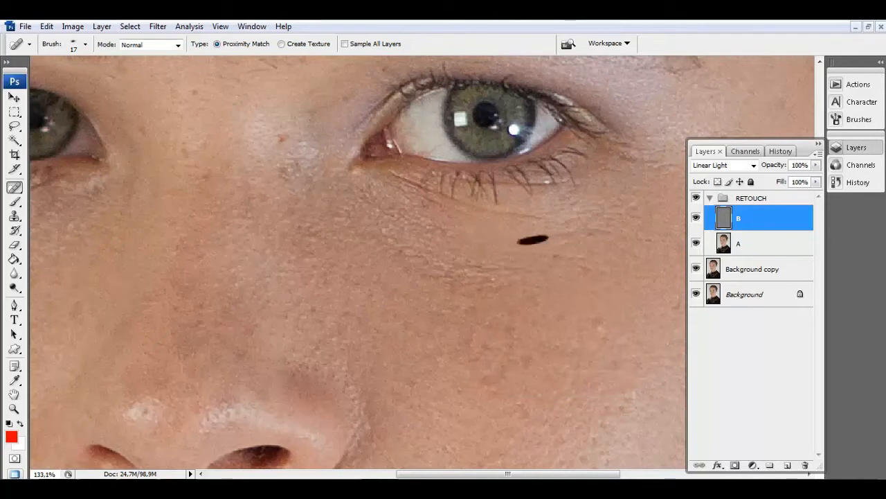
left_click(538, 217)
left_click(407, 253)
Step: Tilt the healing brush tip downward and heal the skin below the inner eye corner and beside the nose
right_click(442, 237)
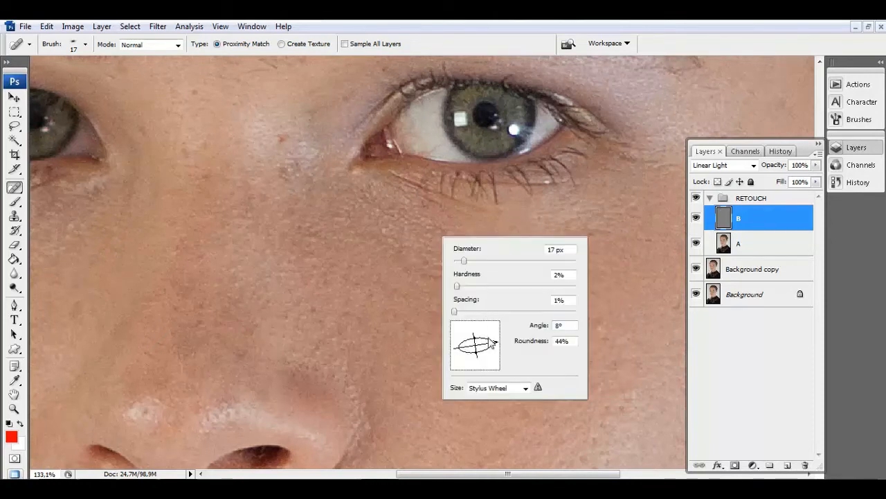
left_click_drag(493, 339, 495, 355)
left_click(387, 240)
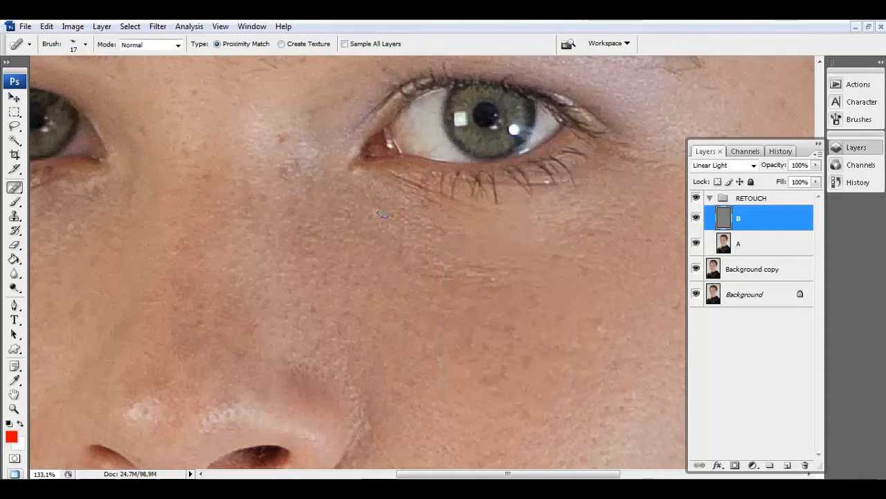
left_click(388, 214)
left_click(315, 256)
left_click(292, 254)
Step: Heal the red spot and rough marks between the bridge of the nose and the inner eye corner
left_click(302, 147)
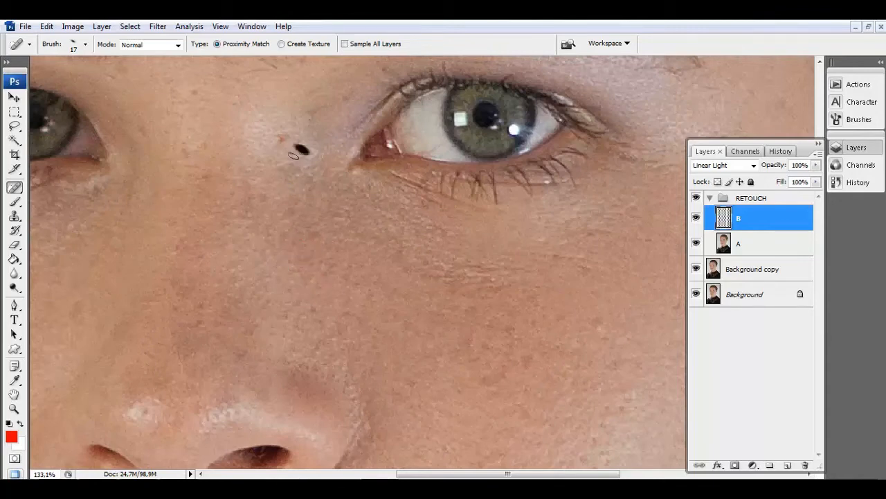
left_click_drag(292, 158, 311, 192)
left_click(301, 172)
left_click_drag(254, 240, 260, 222)
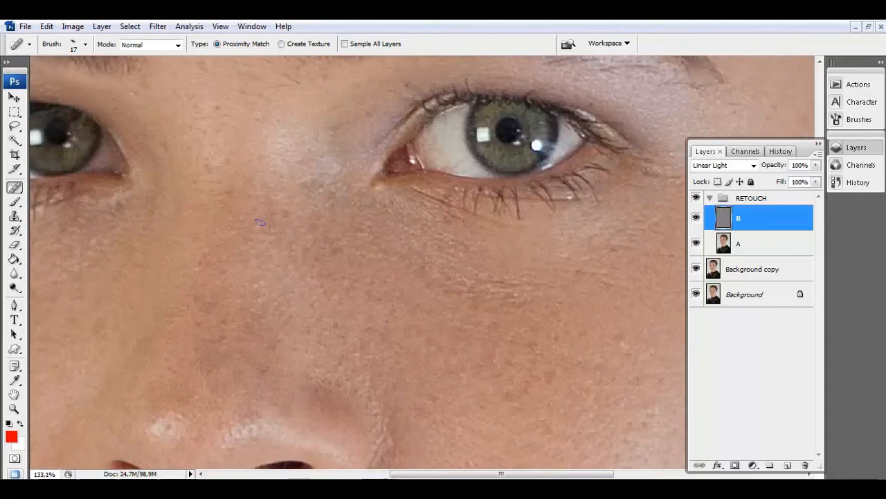
Step: Heal the blemishes around the edge of the nostril and the shiny bump on the nose tip
left_click_drag(347, 434, 319, 253)
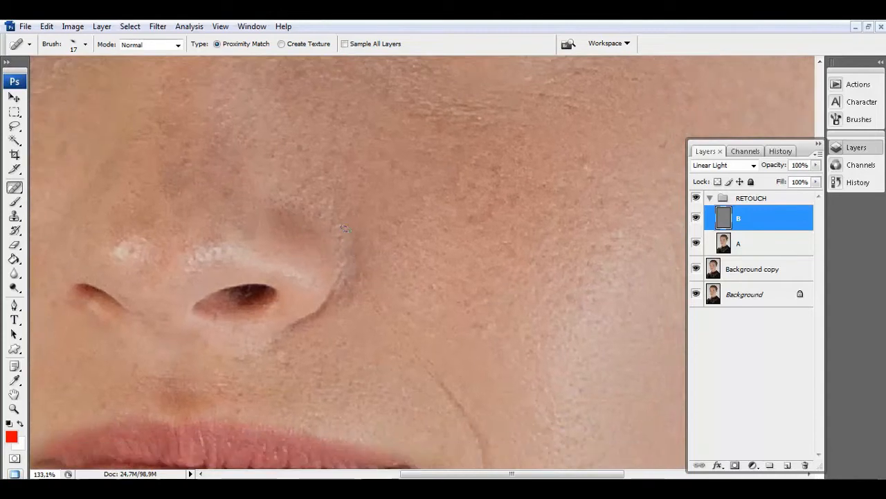
left_click(360, 258)
left_click_drag(218, 229, 270, 241)
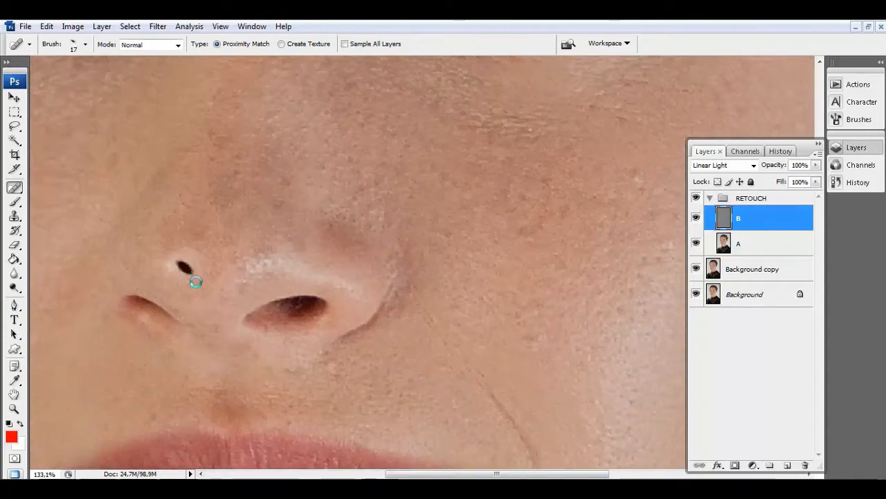
left_click_drag(196, 281, 127, 209)
Step: Heal the curved crease beside the mouth corner and the small marks above the upper lip
left_click(365, 261)
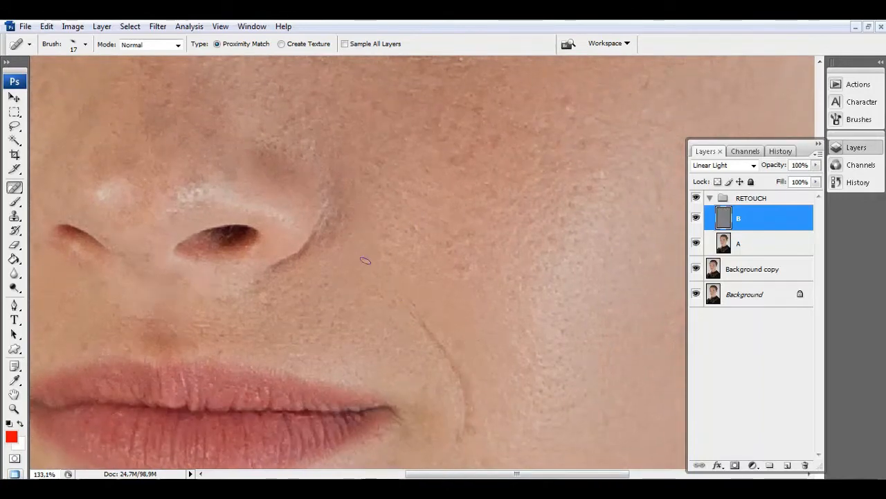
left_click(338, 327)
mouse_move(409, 371)
left_mouse_down()
mouse_move(368, 315)
mouse_move(377, 267)
left_mouse_up()
mouse_move(411, 309)
left_mouse_down()
mouse_move(388, 242)
mouse_move(406, 268)
left_mouse_up()
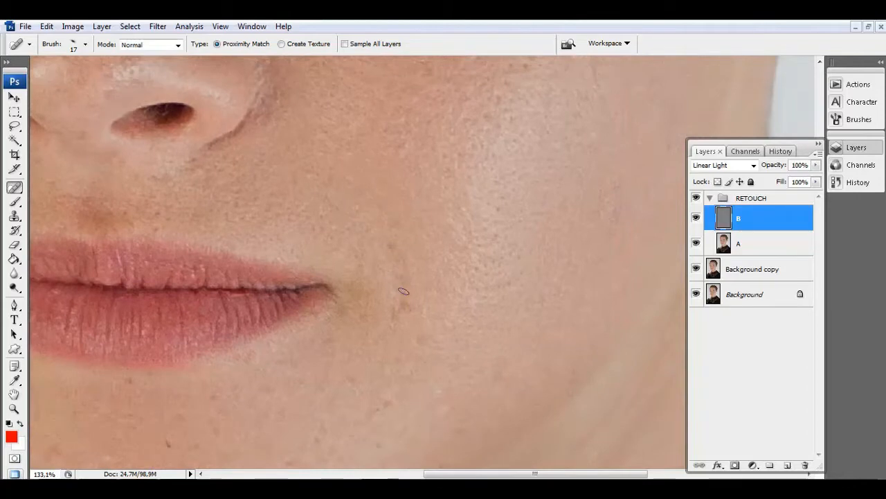
left_click(327, 206)
left_click(299, 211)
Step: Heal the remaining fine lines under the eye and the spots on the side of the nose and upper cheek
mouse_move(469, 127)
left_mouse_down()
mouse_move(461, 185)
mouse_move(524, 377)
left_mouse_up()
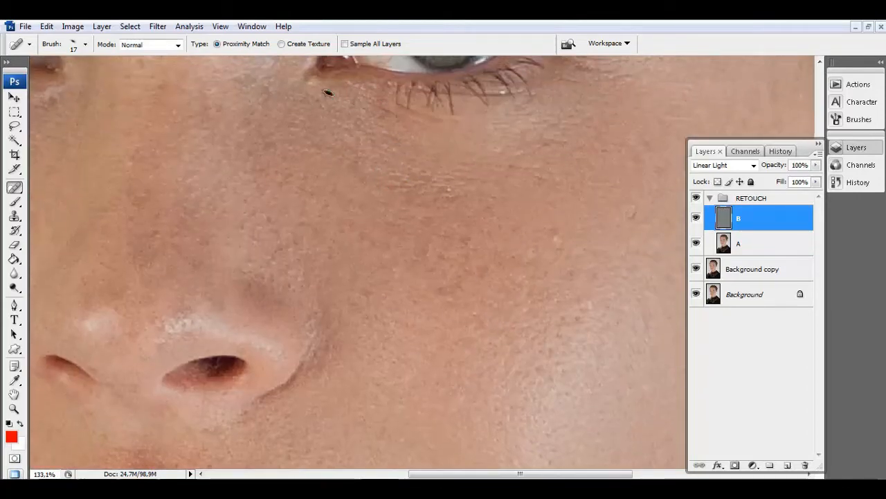
left_click(293, 280)
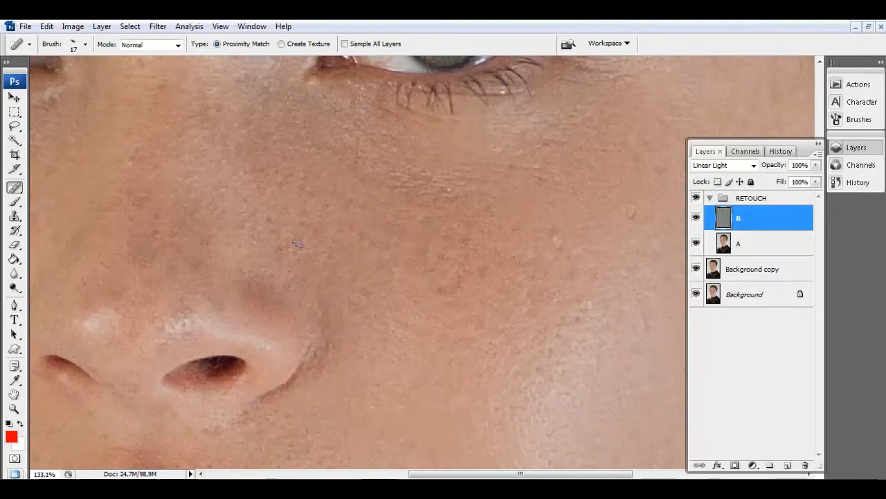
left_click(468, 164)
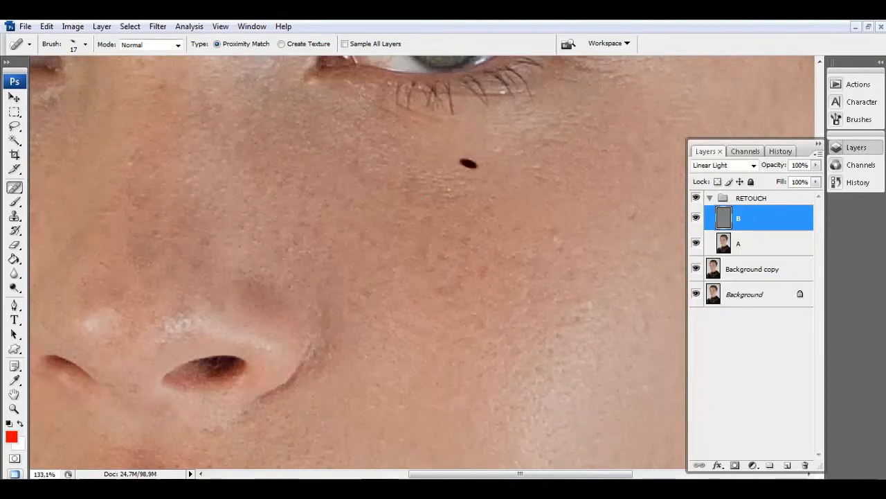
left_click(540, 177)
left_click(410, 191)
left_click(374, 245)
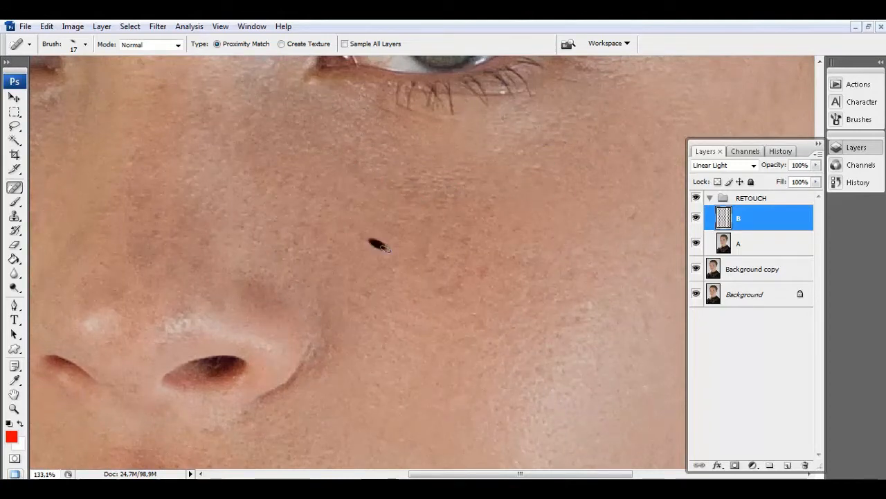
left_click(416, 179)
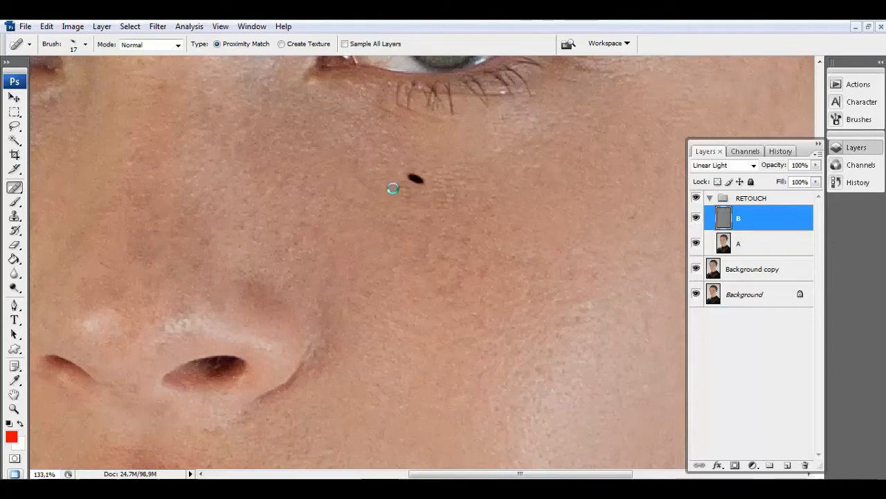
left_click(396, 189)
left_click_drag(398, 229, 360, 186)
left_click(396, 217)
Step: Add a Black & White adjustment layer above layer B in the RETOUCH group and set its opacity to 26%
key("z")
scroll(467, 305, "down", 5)
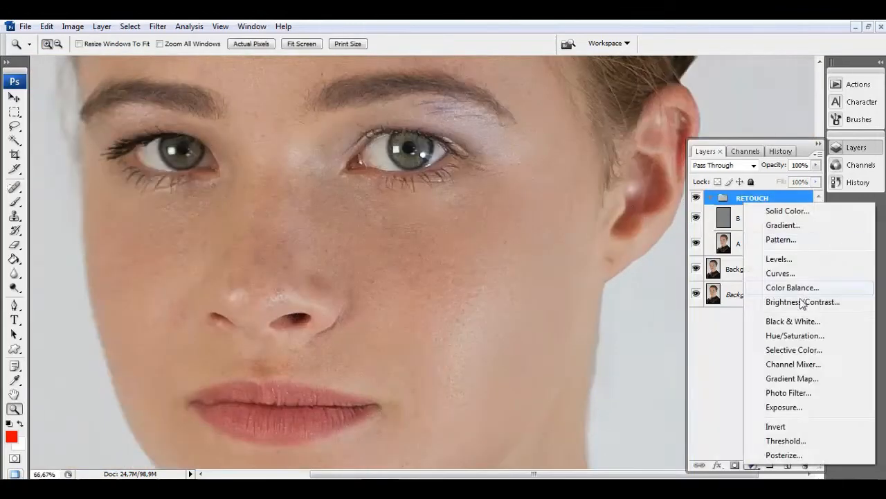
left_click(791, 320)
left_click(816, 165)
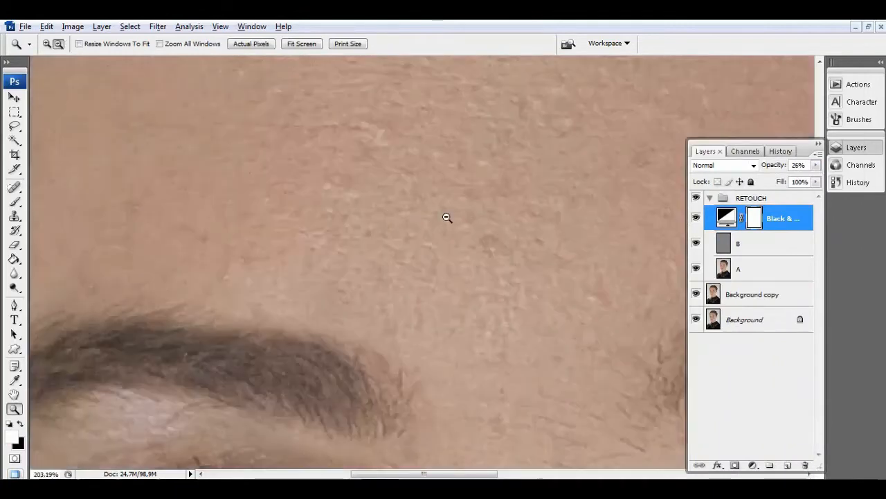
Step: On layer B, heal the marks among the lower lashes and on the cheek below with a 10 px Spot Healing Brush
key("j")
right_click(385, 224)
left_click(758, 249)
right_click(360, 216)
type("100")
key("Return")
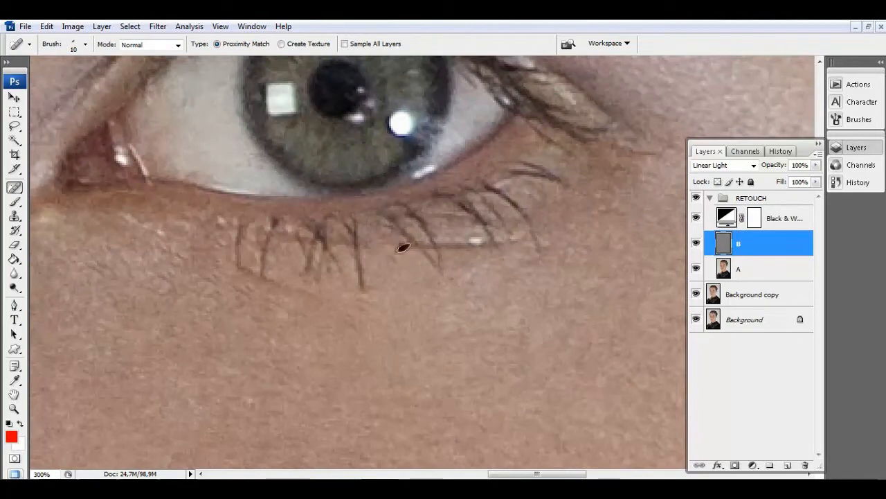
mouse_move(403, 247)
left_mouse_down()
mouse_move(484, 244)
mouse_move(350, 265)
left_mouse_up()
left_click(475, 269)
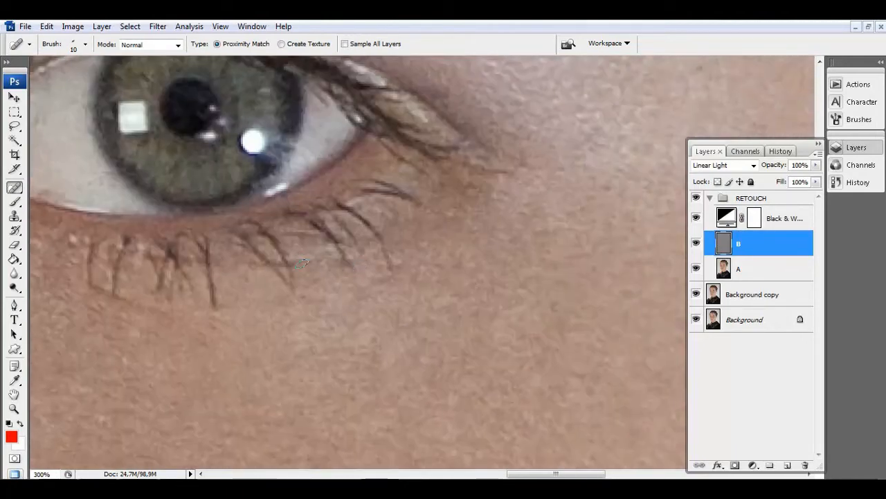
left_click(99, 296)
left_click(130, 278)
left_click_drag(147, 352, 156, 170)
left_click_drag(282, 348, 293, 344)
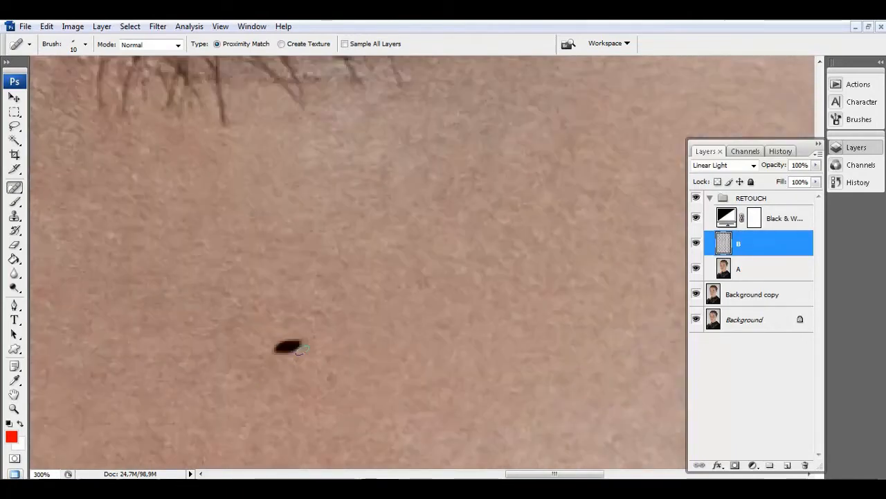
Step: Heal the small marks across the upper forehead below the hairline with the 10 px Spot Healing Brush
key("z")
right_click(181, 288)
left_click(200, 298)
left_click(404, 202)
left_click(403, 201)
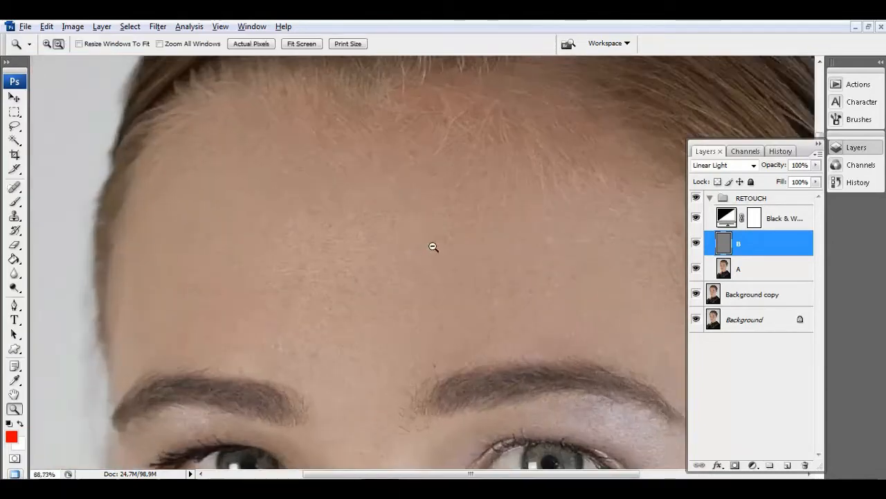
left_click(431, 247)
key("j")
left_click_drag(555, 213, 579, 216)
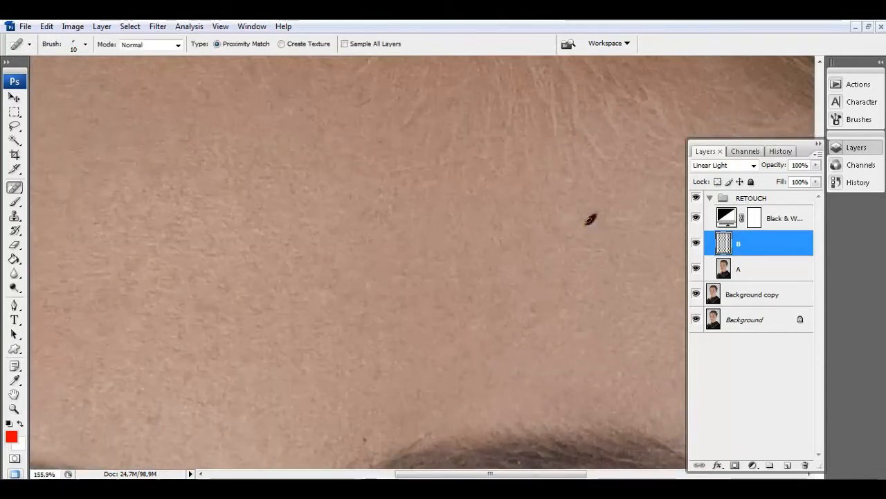
left_click(590, 218)
scroll(311, 263, "left", 3)
left_click_drag(257, 225, 270, 220)
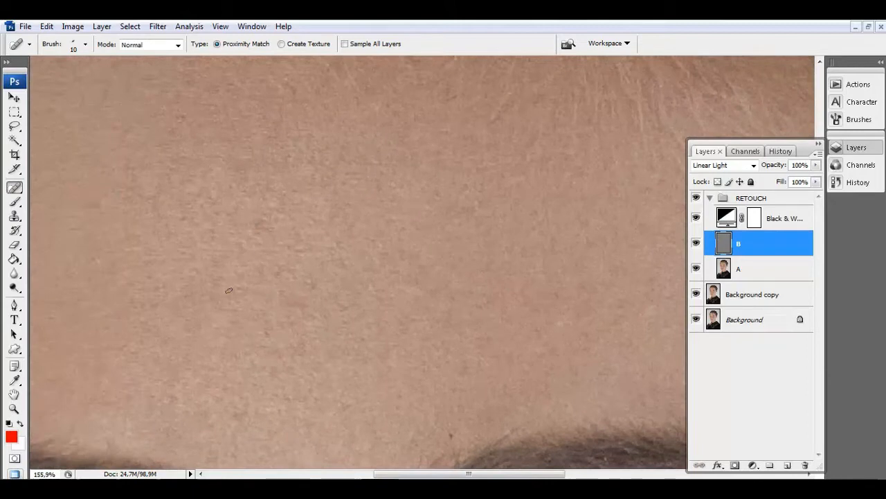
Step: Set the healing brush to 17 px with a horizontal tip and heal the marks across the middle of the forehead
right_click(229, 290)
mouse_move(309, 365)
left_mouse_down()
mouse_move(311, 383)
mouse_move(264, 302)
left_mouse_up()
type("17")
key("Return")
left_click(334, 245)
left_click(216, 276)
left_click(316, 346)
left_click(433, 309)
left_click_drag(495, 304, 433, 322)
left_click(473, 265)
left_click_drag(583, 280, 500, 321)
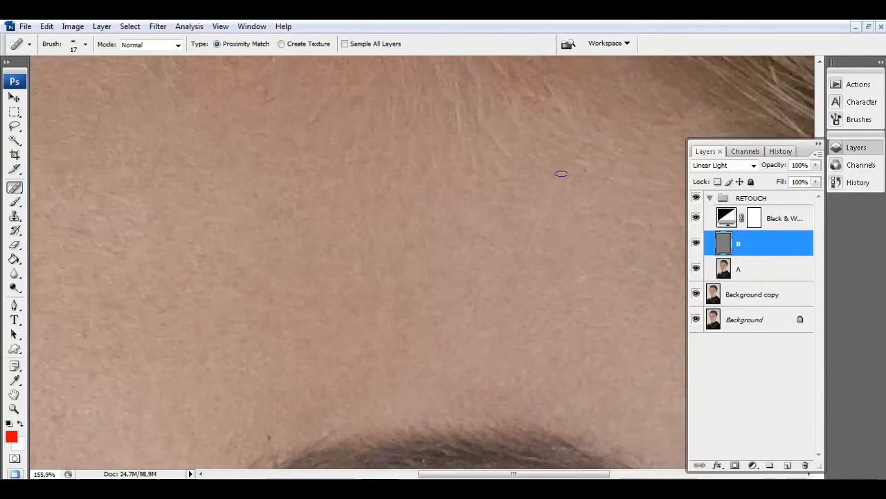
Step: Heal the stray hairs and marks on the outer forehead between the eyebrow and the hairline at the temple
mouse_move(629, 208)
left_mouse_down()
mouse_move(527, 208)
mouse_move(467, 187)
left_mouse_up()
left_click_drag(528, 279, 539, 284)
left_click(568, 335)
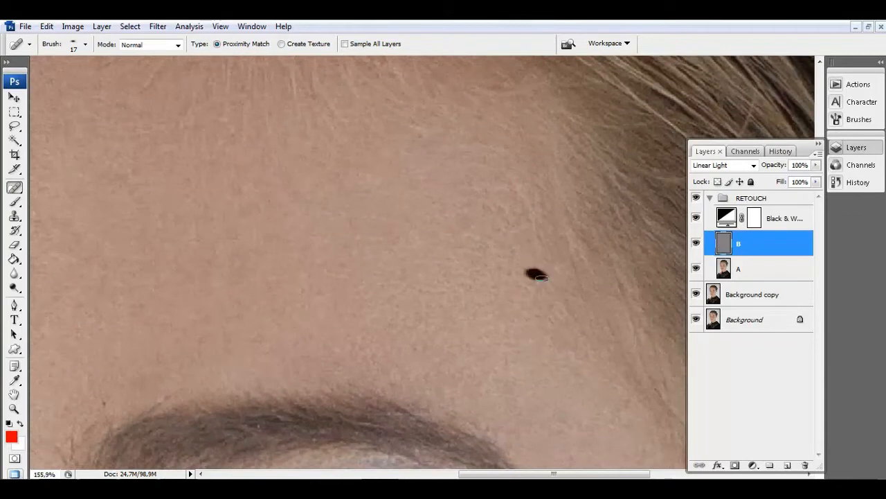
left_click(535, 209)
left_click(501, 211)
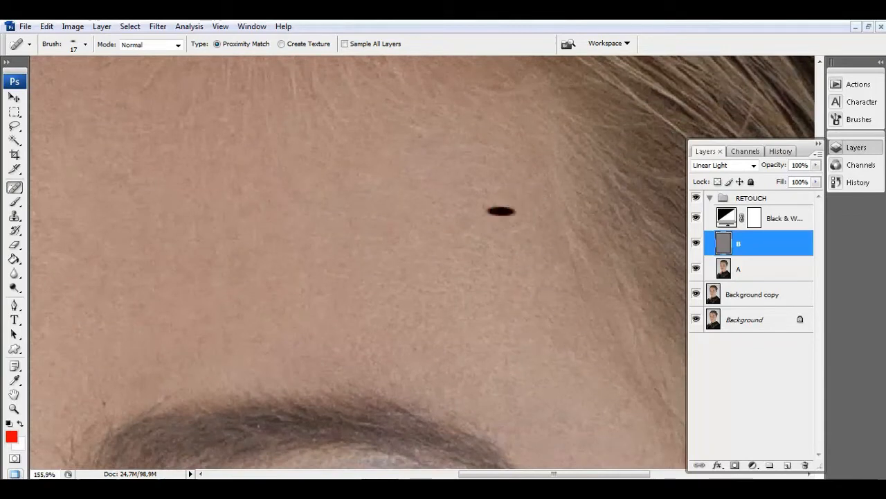
left_click_drag(289, 280, 416, 304)
left_click(274, 175)
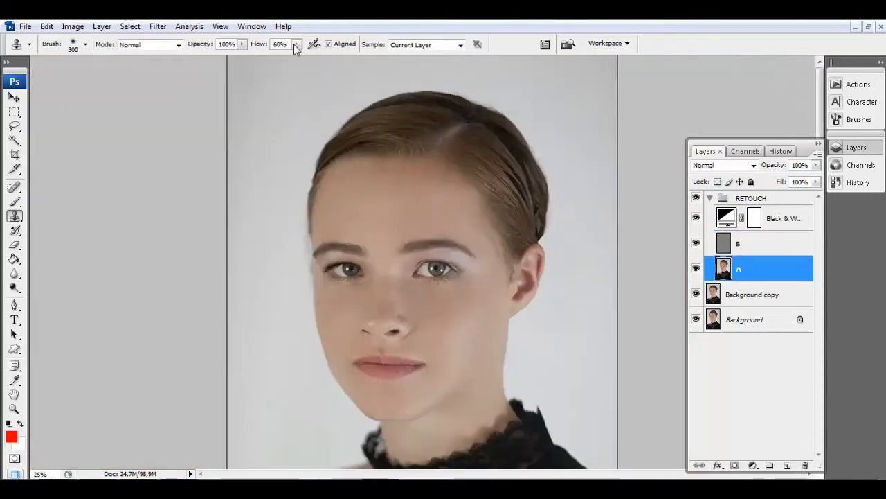
Step: Set up the Clone Stamp on layer A with 16% flow and sample clean skin on the forehead
key("z")
left_click(468, 237)
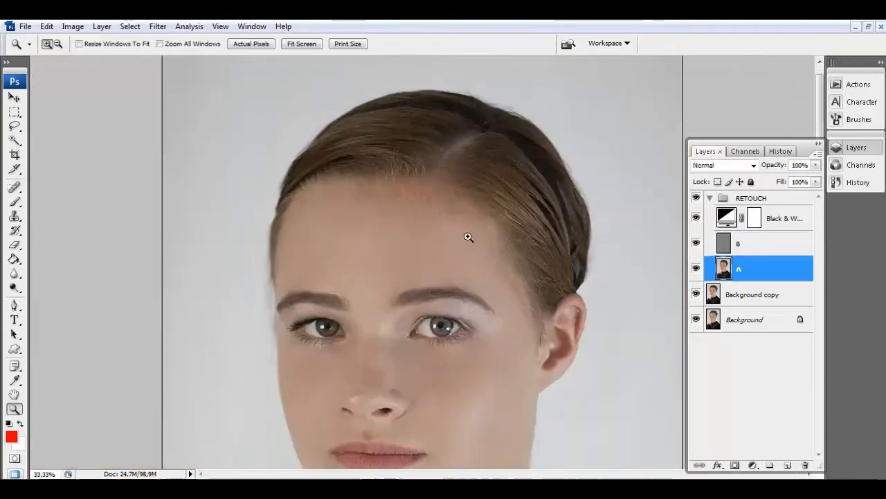
key("s")
left_click(461, 263, "alt")
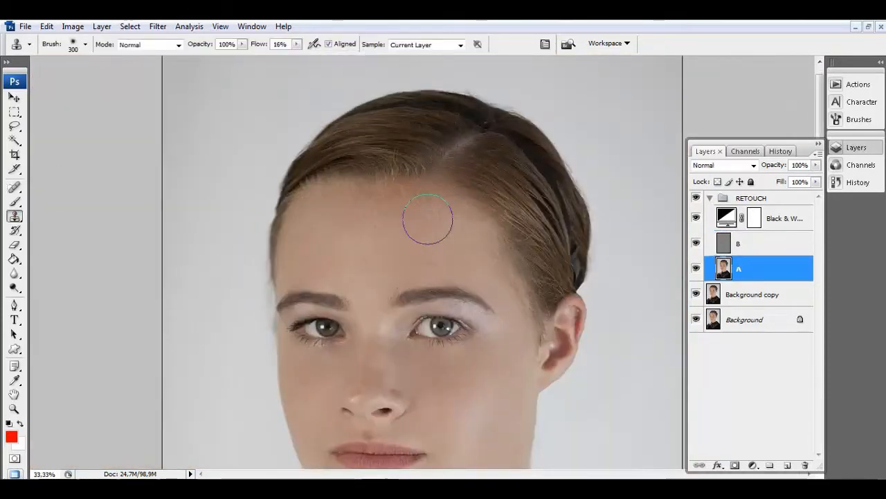
Step: Even out the skin tones between the eyes, on the cheek and along the lower jaw with the Clone Stamp at 100 to 175 px
scroll(427, 222, "down", 2)
scroll(444, 218, "up", 4)
key("bracketleft")
key("bracketleft")
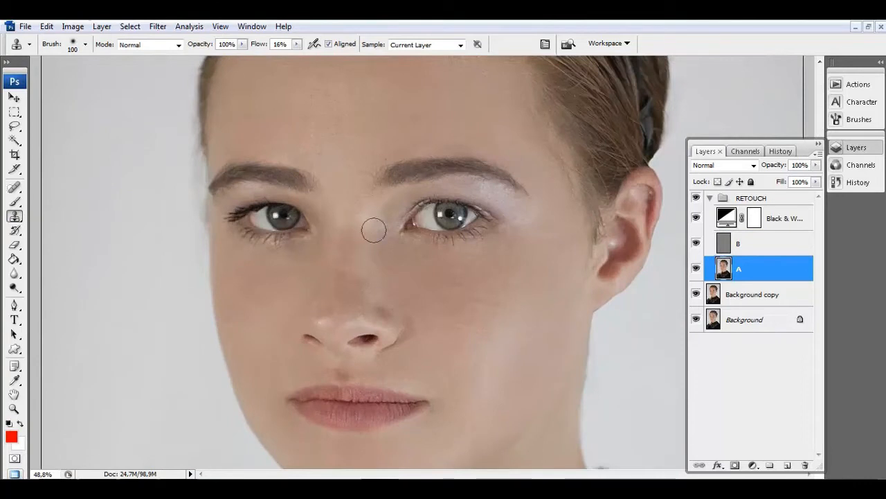
key("bracketright")
scroll(491, 307, "down", 2)
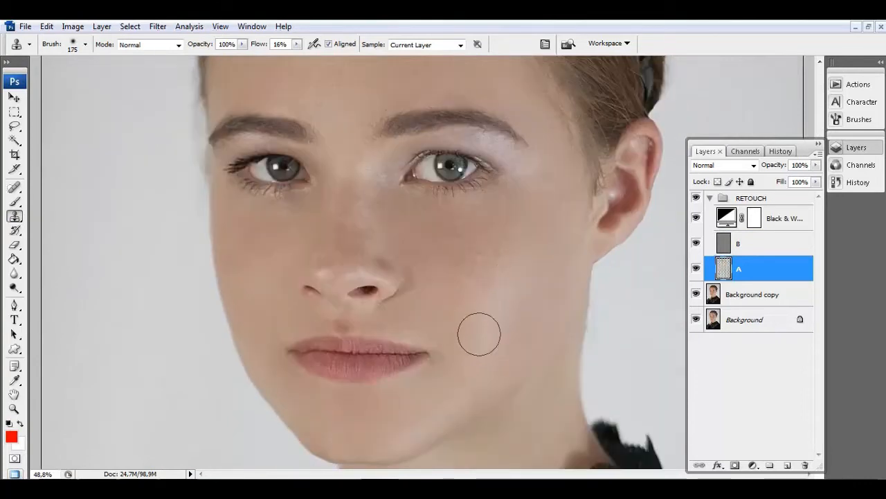
scroll(479, 333, "down", 1)
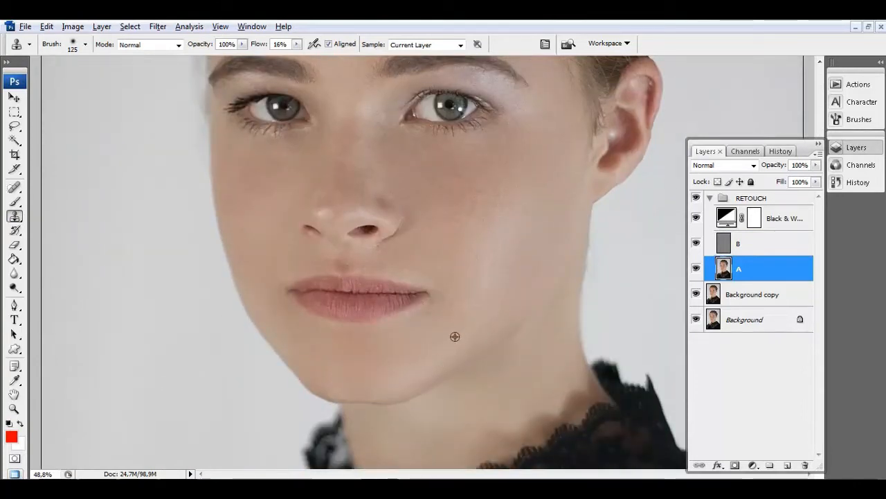
Step: Even out the tones beside the nose, on the neck and on the cheek with a 175 px Clone Stamp at 16% flow
scroll(485, 291, "up", 1)
key("bracketright")
key("bracketright")
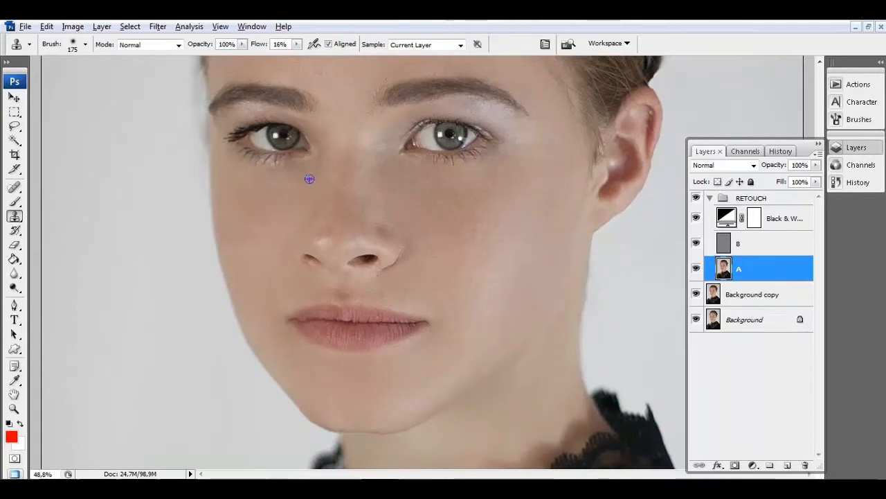
scroll(437, 216, "down", 2)
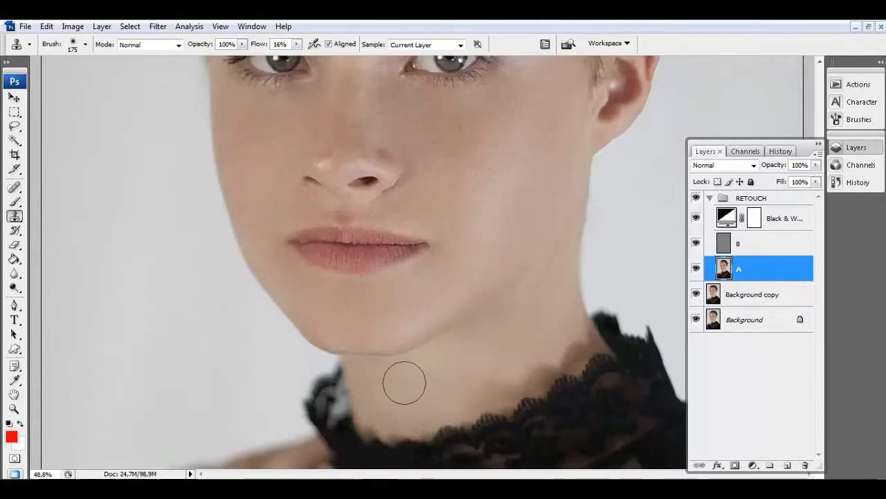
scroll(504, 323, "down", 3)
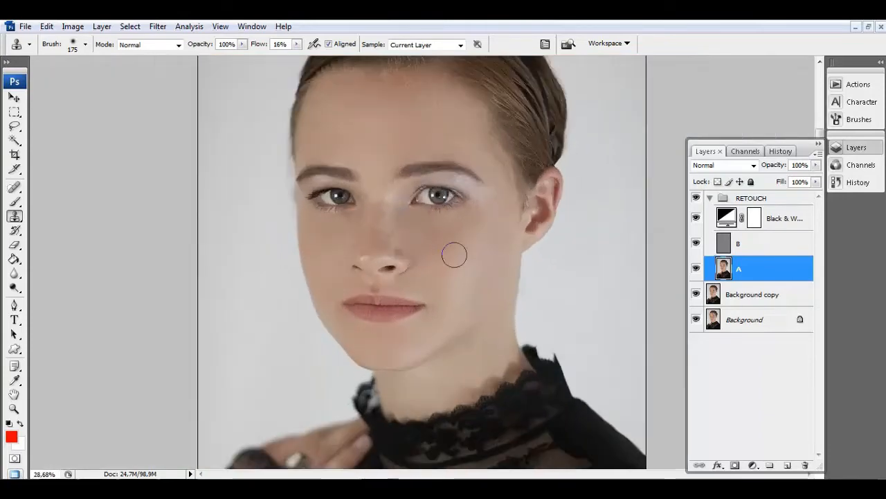
scroll(457, 257, "up", 1)
scroll(416, 243, "down", 2)
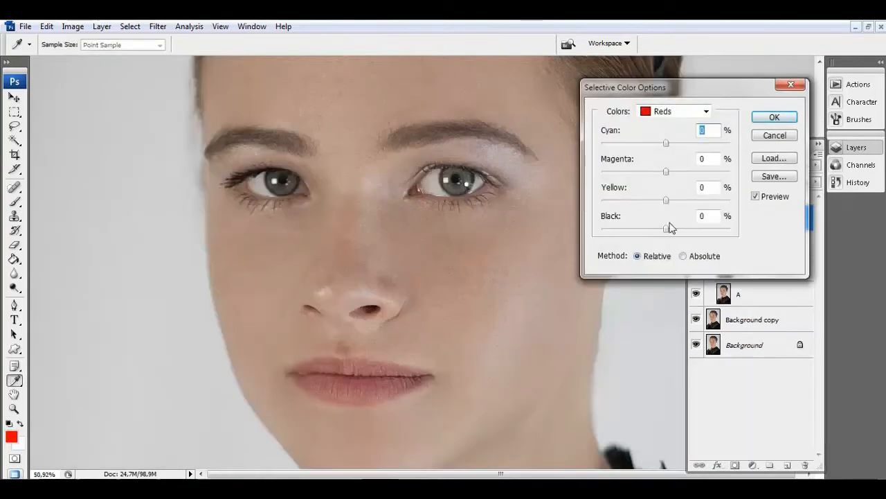
Step: Adjust the Reds in the Selective Color adjustment with Cyan -5%, Yellow -13% and Black +21%, using the Relative method
left_click_drag(666, 229, 658, 200)
left_click_drag(667, 144, 663, 145)
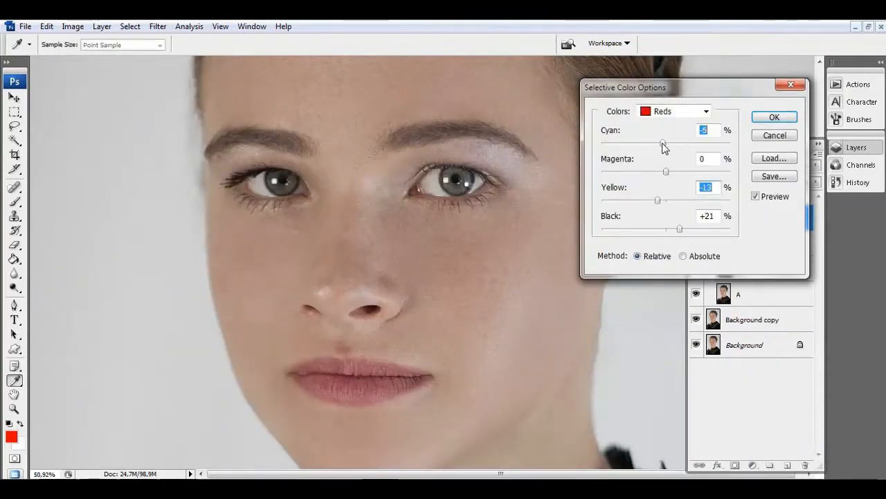
left_click(667, 171)
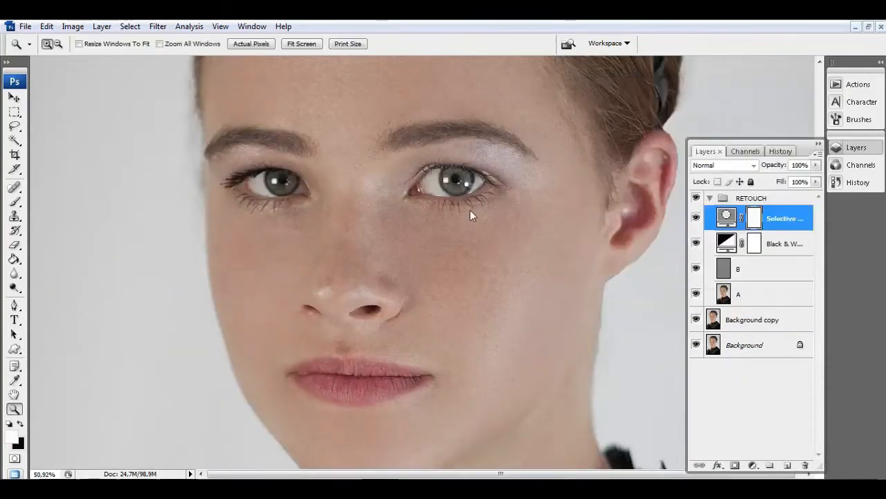
scroll(367, 243, "down", 3)
scroll(368, 243, "up", 3)
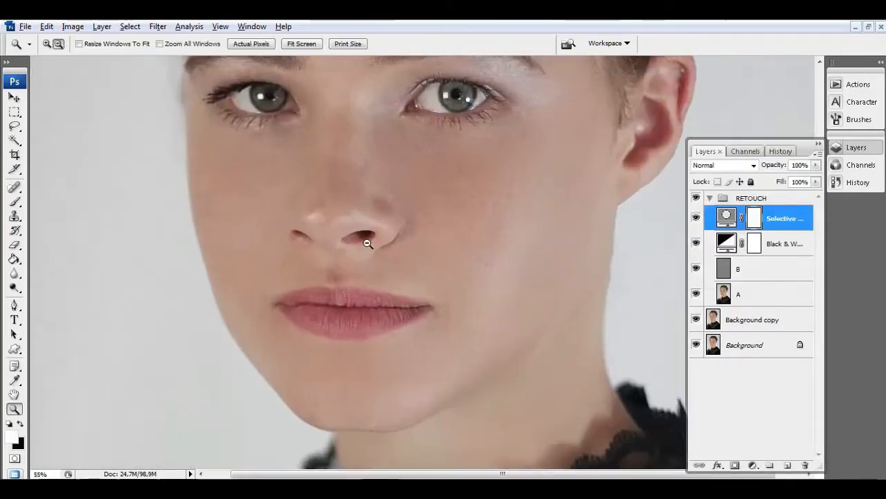
scroll(368, 244, "down", 2)
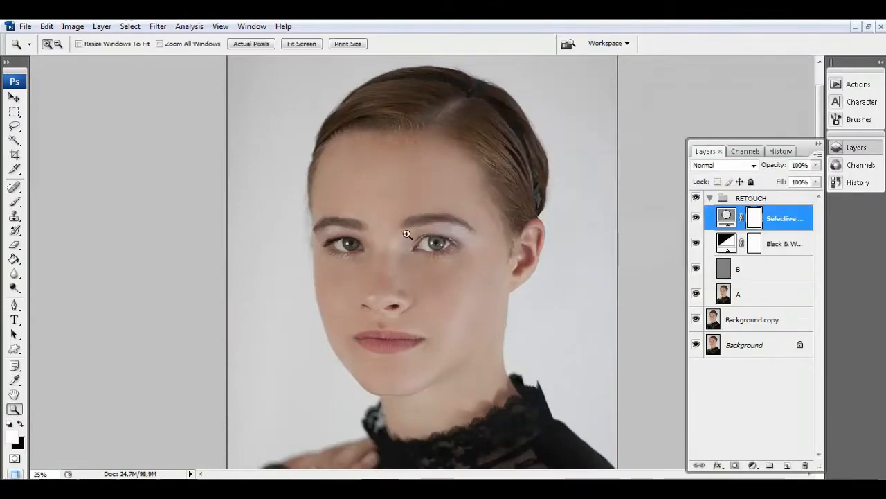
Step: Smooth the tones of the cheeks, mouth corner and forehead on layer A with a 300 px Clone Stamp at 16% flow
scroll(408, 232, "down", 2)
key("s")
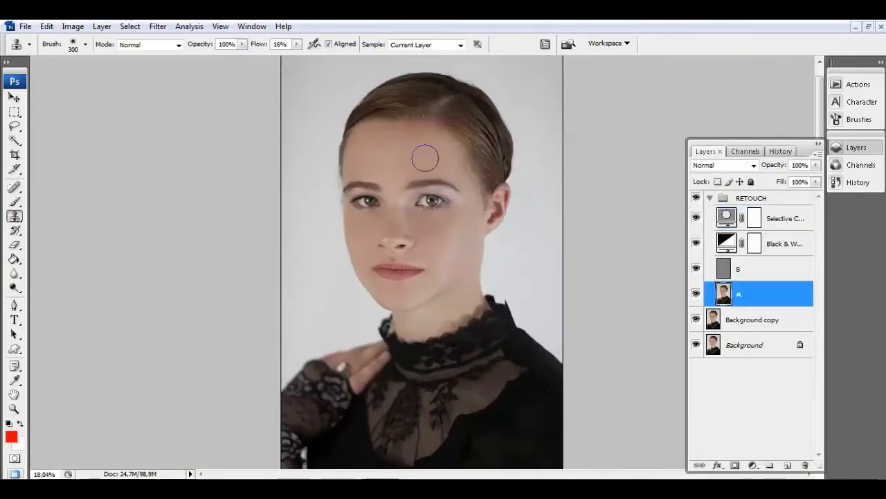
scroll(419, 220, "up", 2)
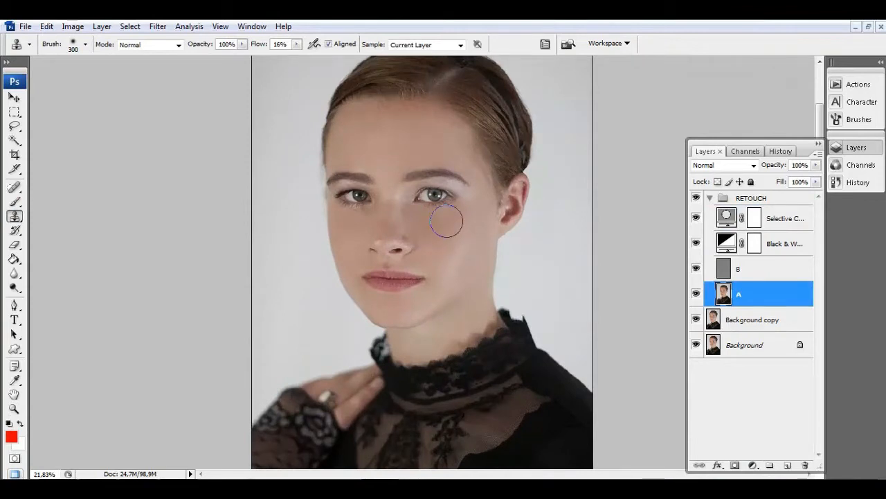
scroll(440, 240, "down", 5)
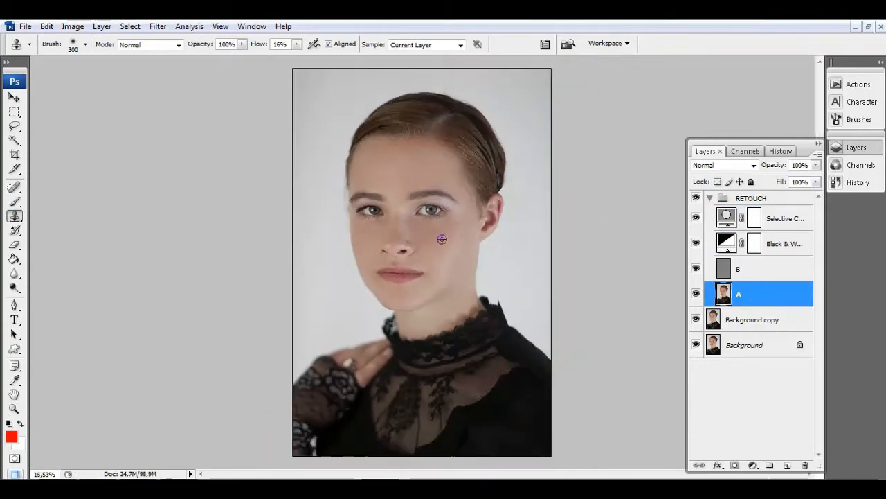
scroll(340, 272, "up", 5)
scroll(345, 274, "up", 2)
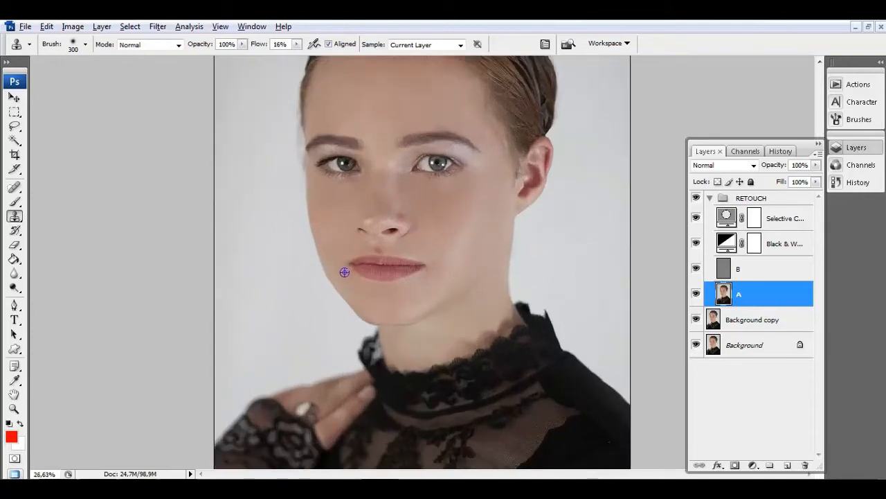
scroll(365, 247, "up", 2)
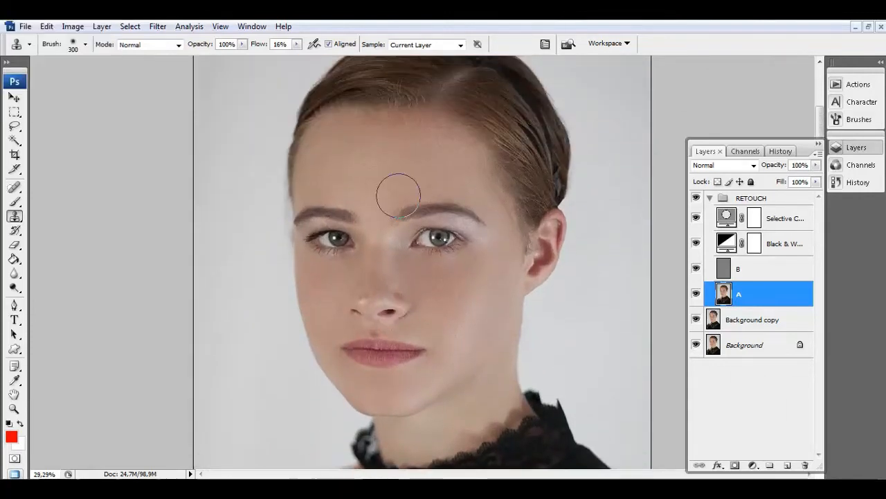
scroll(377, 191, "up", 1)
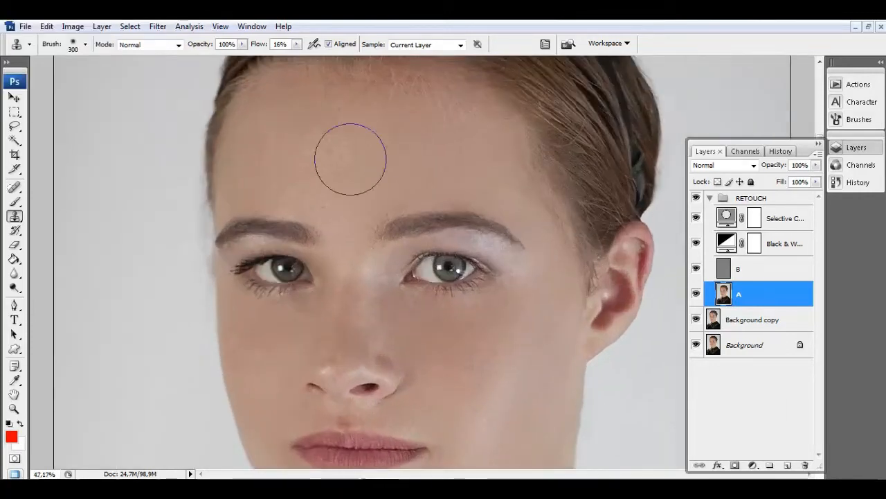
scroll(383, 166, "up", 1)
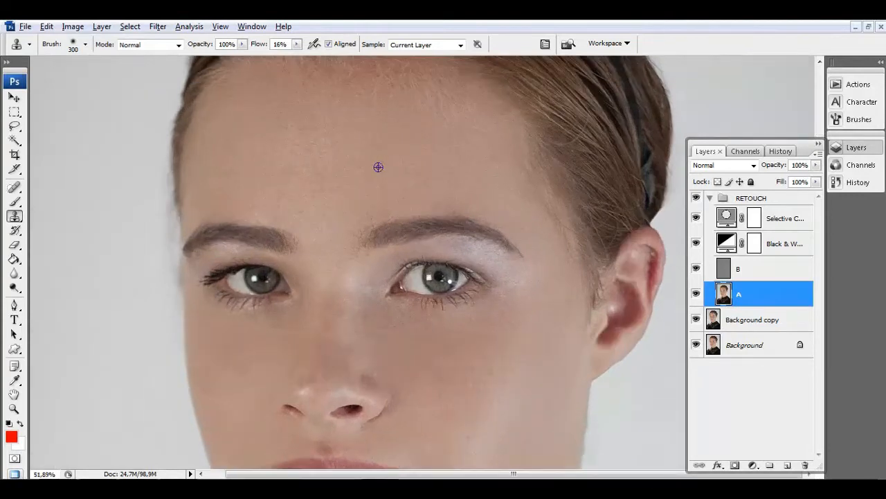
Step: Collapse the RETOUCH group and add a new empty layer directly beneath it
left_click(15, 409)
right_click(324, 298)
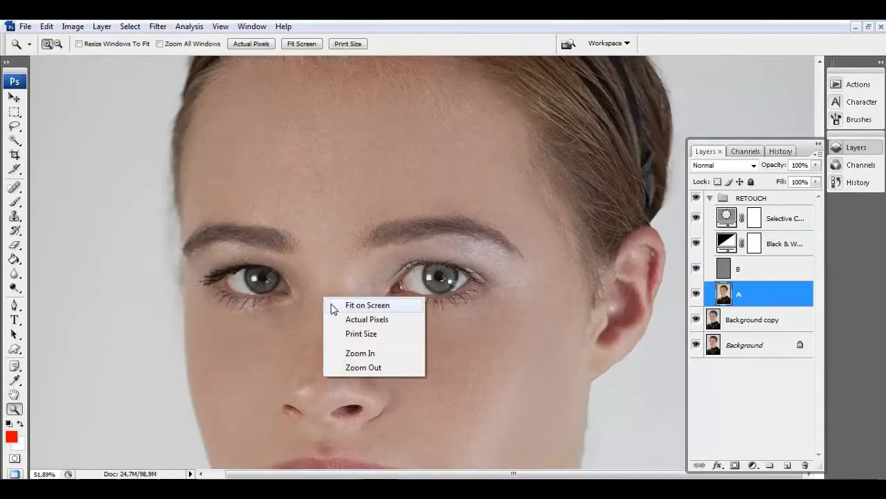
left_click(339, 303)
left_click_drag(345, 177, 481, 307)
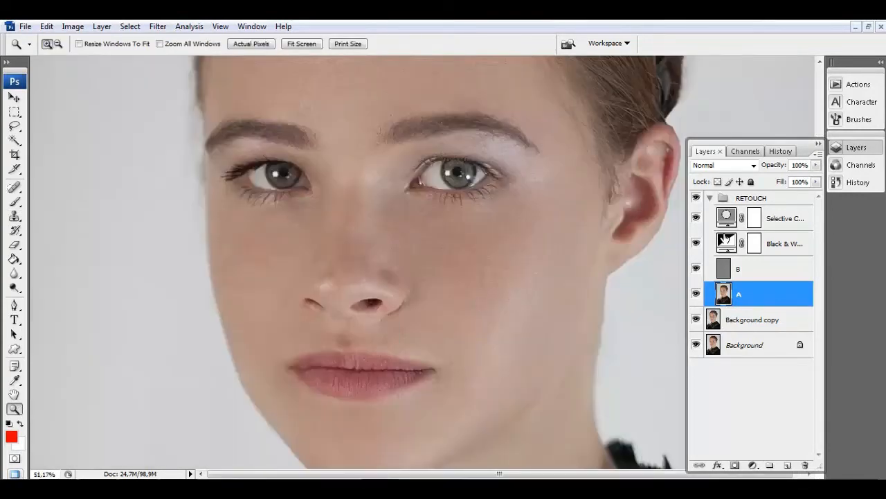
left_click(710, 198)
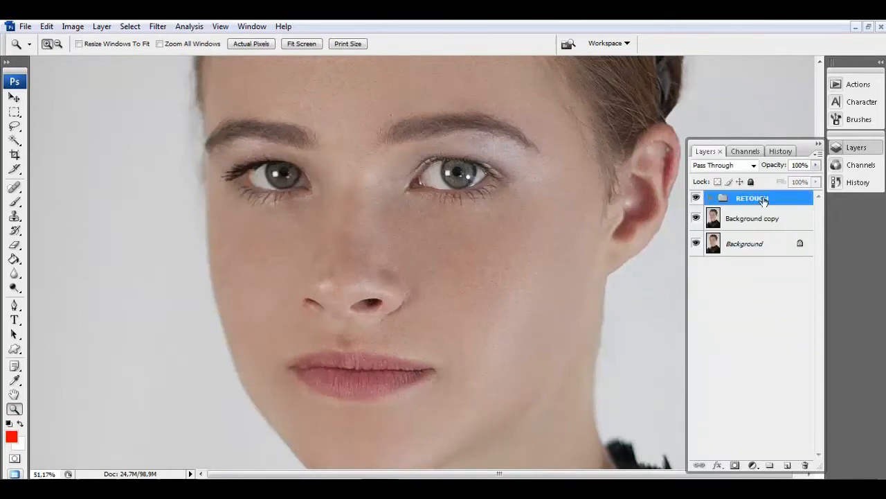
left_click(788, 466)
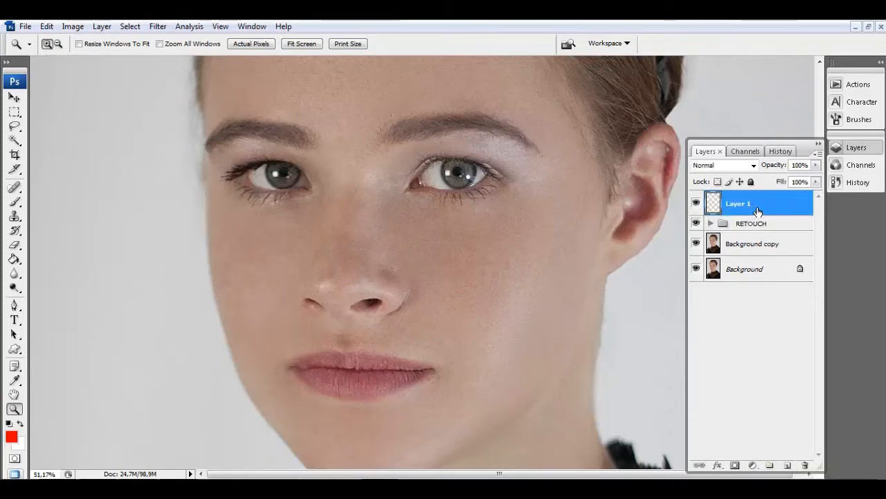
left_click_drag(758, 211, 756, 242)
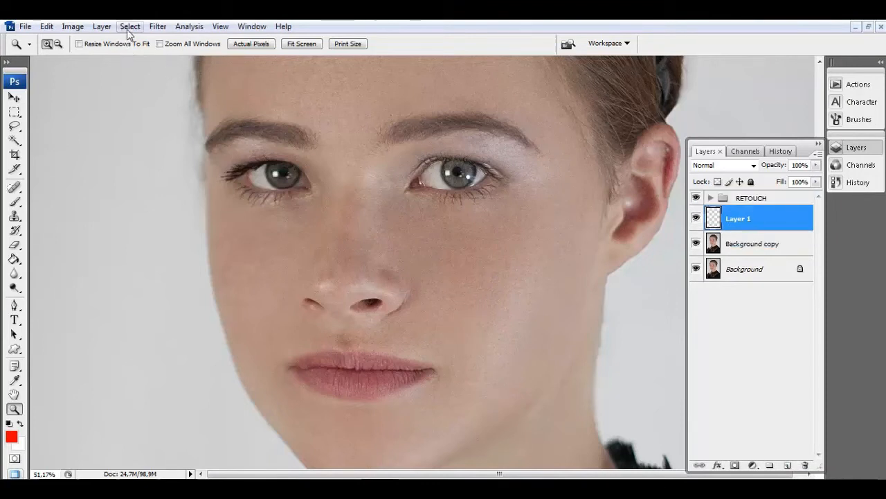
Step: Fill the new layer with 50% Gray in Normal mode at 100% opacity
left_click(46, 27)
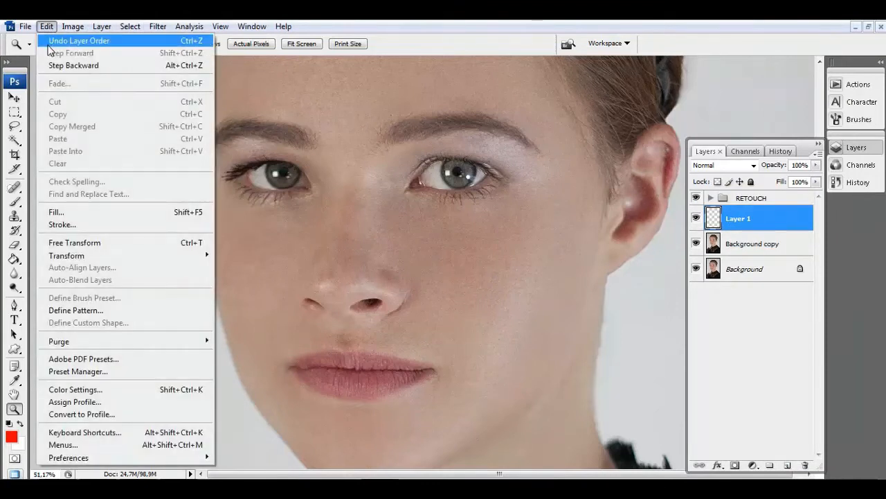
left_click(47, 27)
left_click(48, 27)
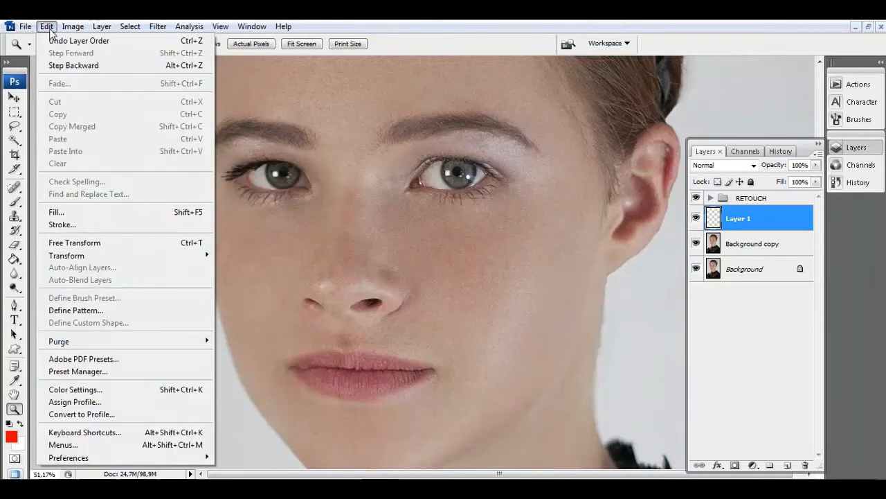
left_click(56, 211)
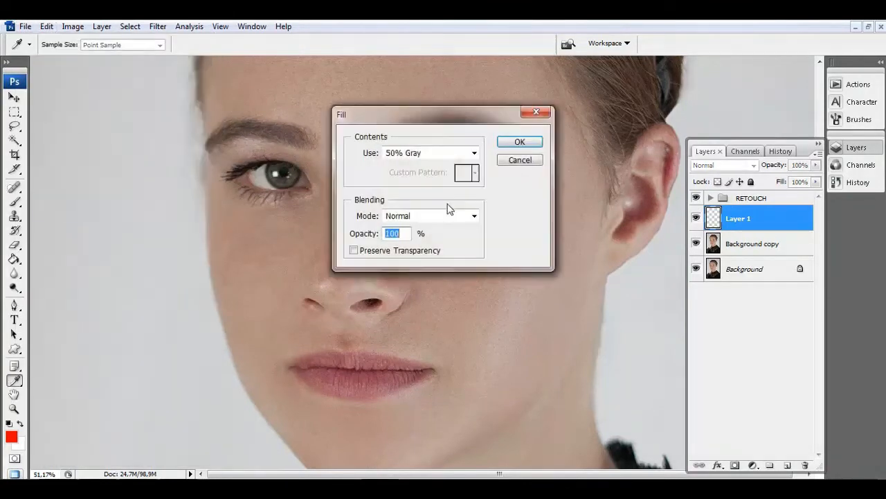
left_click(520, 141)
key("z")
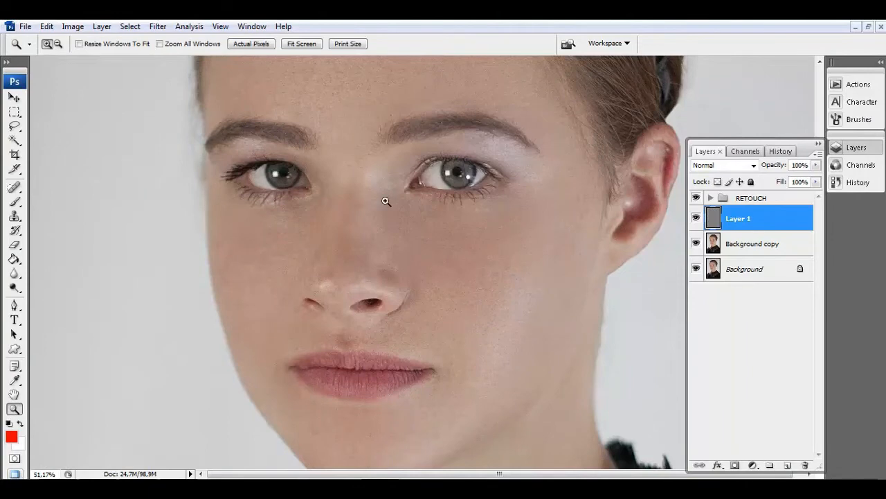
Step: Set the gray layer's blending mode to Overlay
key("ctrl+plus")
left_click(753, 165)
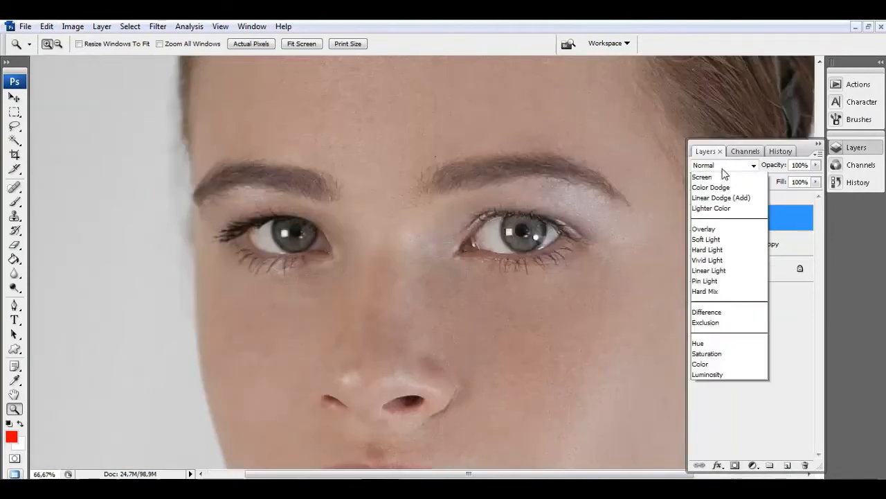
left_click(704, 333)
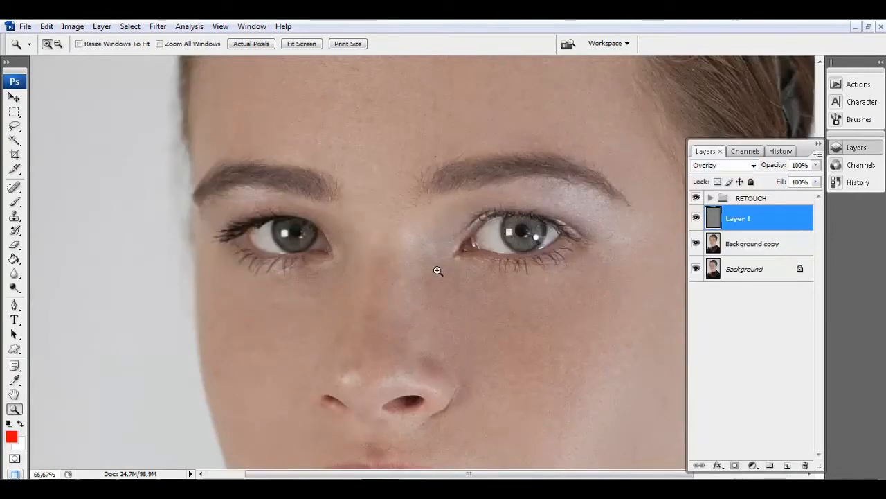
left_click(437, 271)
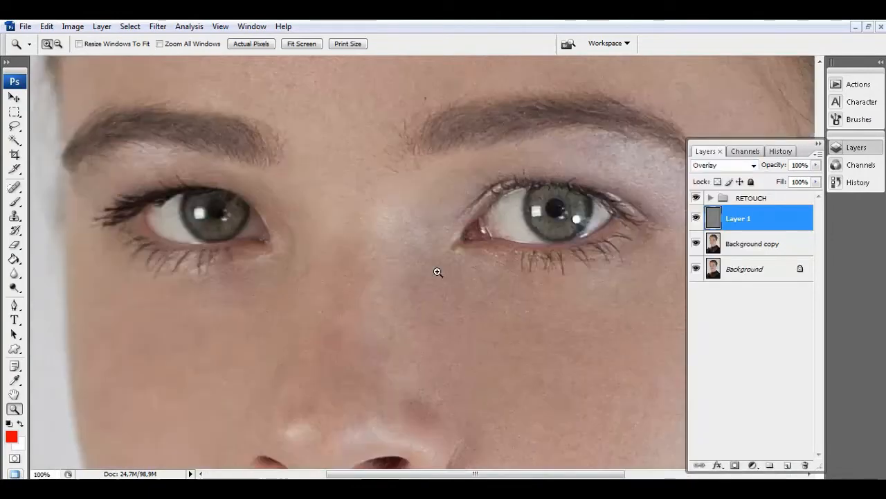
Step: Rename the gray Overlay layer as LIGHT SHADOW
double_click(741, 218)
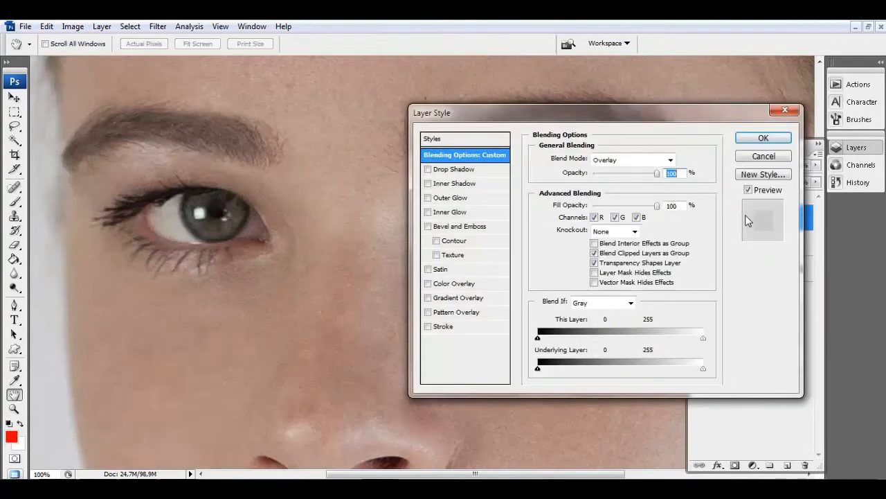
left_click(762, 154)
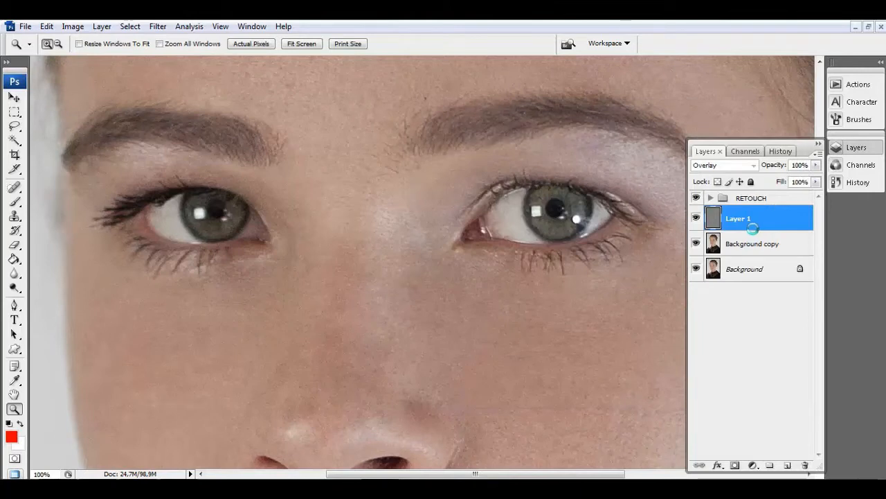
right_click(248, 264)
left_click(277, 263)
mouse_move(307, 159)
left_mouse_down()
mouse_move(422, 232)
mouse_move(520, 260)
left_mouse_up()
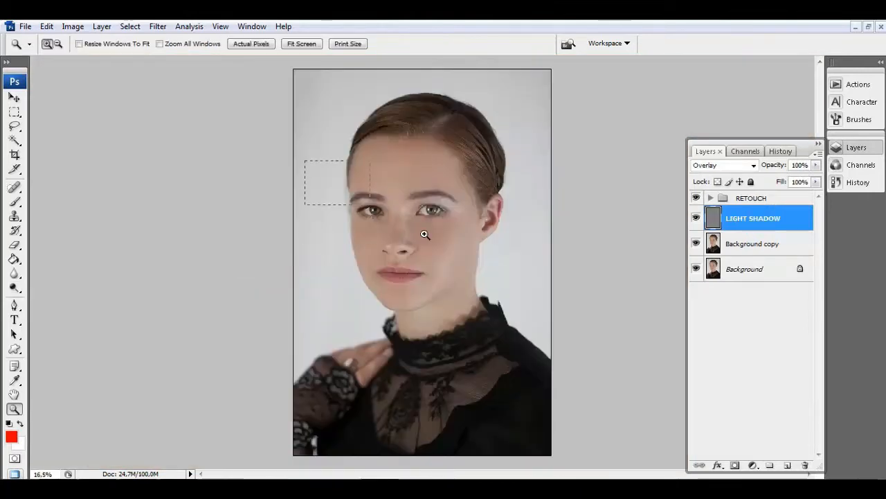
Step: Move the LIGHT SHADOW layer above the RETOUCH group and toggle its visibility off and on
left_click(755, 198)
left_click_drag(758, 218, 764, 195)
right_click(463, 240)
left_click(485, 248)
left_click_drag(311, 168, 468, 257)
left_click(695, 206)
left_click(696, 206)
left_click(356, 253)
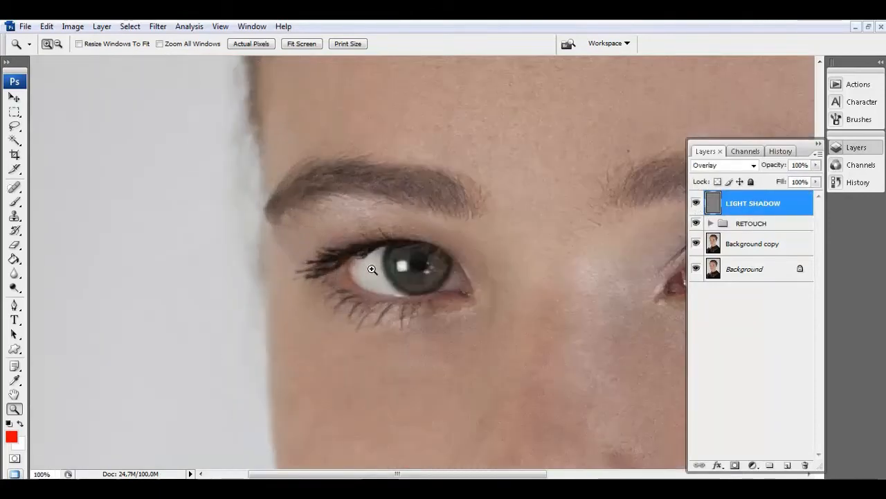
right_click(414, 250)
left_click(429, 257)
left_click_drag(340, 167, 473, 259)
left_click(309, 253)
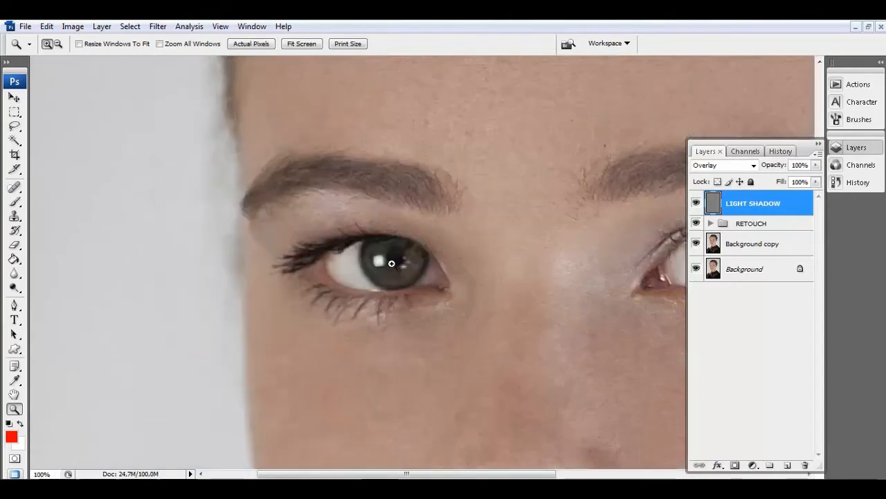
Step: Move the LIGHT SHADOW layer beneath the RETOUCH group and back above it
left_click_drag(329, 245, 125, 222)
key("ctrl+bracketleft")
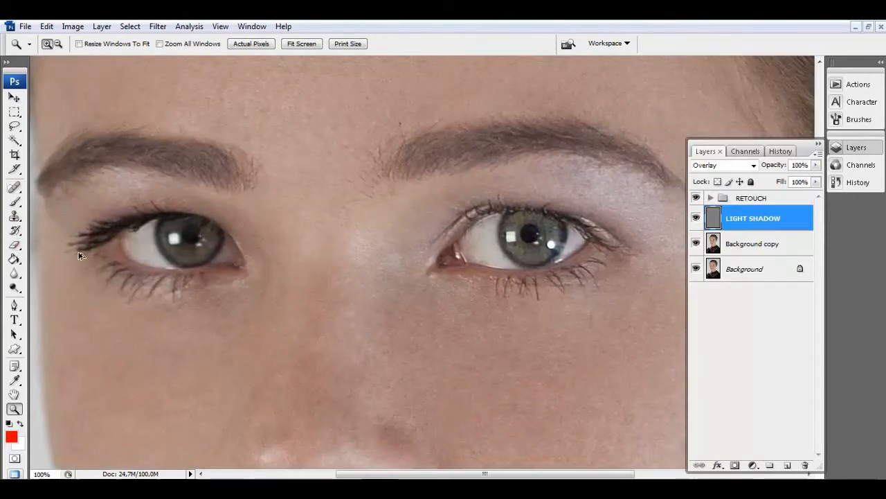
left_click_drag(736, 220, 746, 198)
left_click(14, 216)
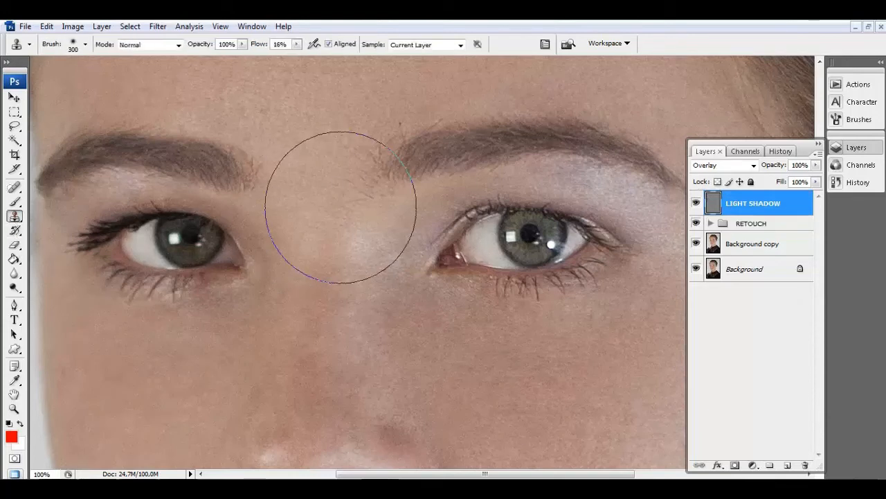
key("bracketleft")
key("bracketleft")
key("bracketleft")
key("Caps_Lock")
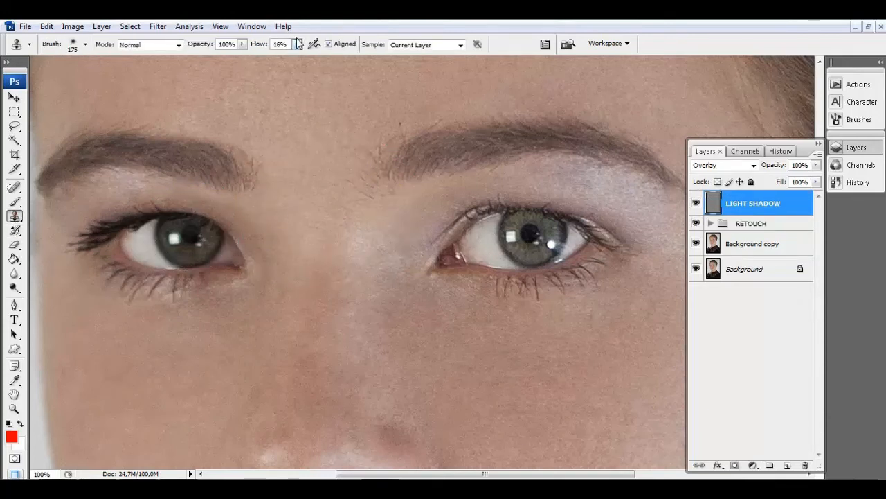
left_click_drag(296, 43, 326, 60)
key("Caps_Lock")
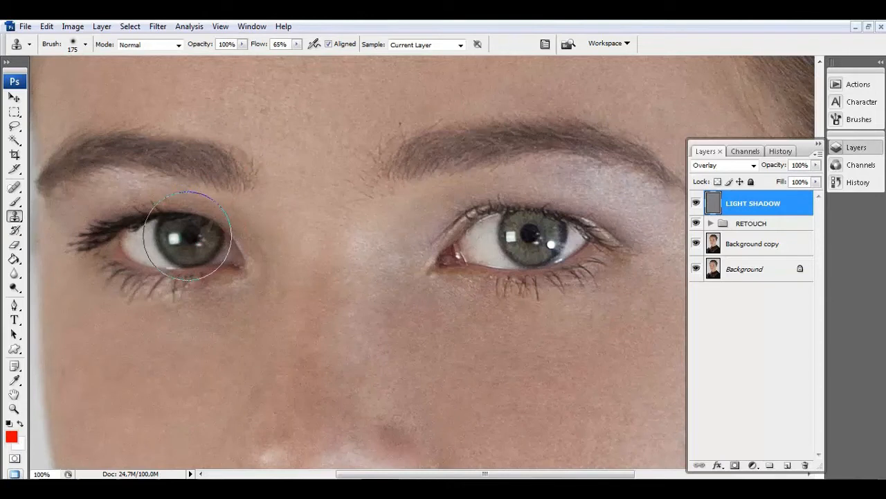
left_click(187, 236)
Step: Darken the eyebrow on the image's left side with the Burn tool, Midtones range, 10% exposure and a size 70 brush
left_click_drag(15, 287, 52, 299)
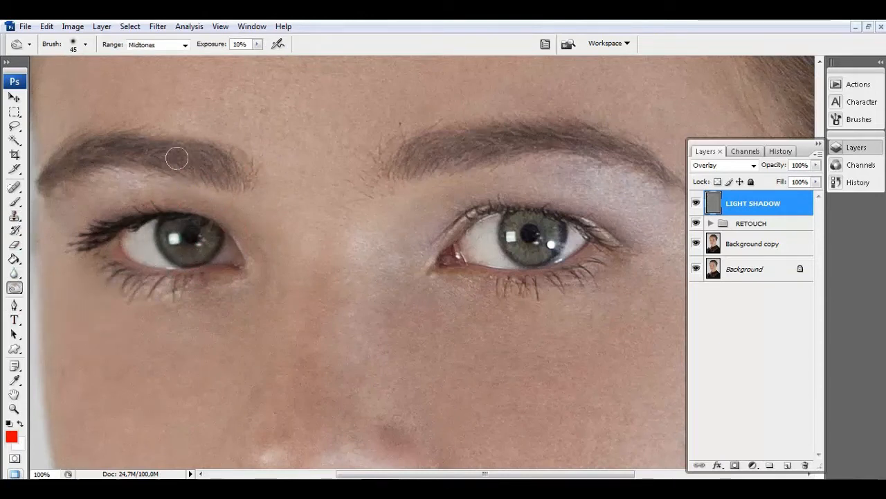
key("bracketright")
key("bracketright")
key("bracketright")
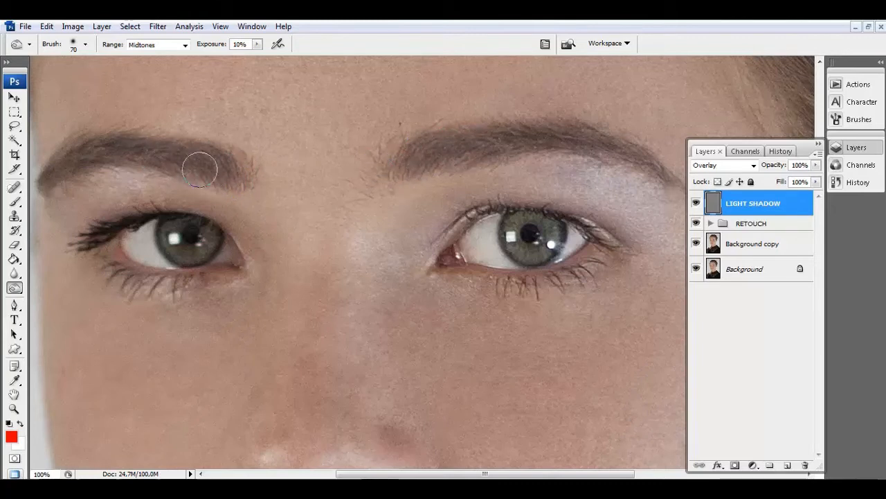
key("bracketleft")
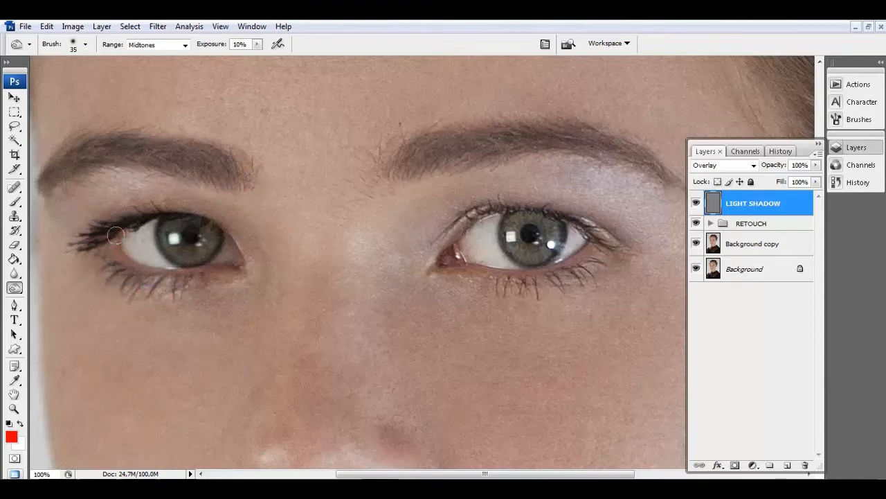
Step: Burn the lash line around the eye on the image's left side at 22% exposure with a size 15 brush
left_click(257, 44)
left_click_drag(257, 55, 265, 57)
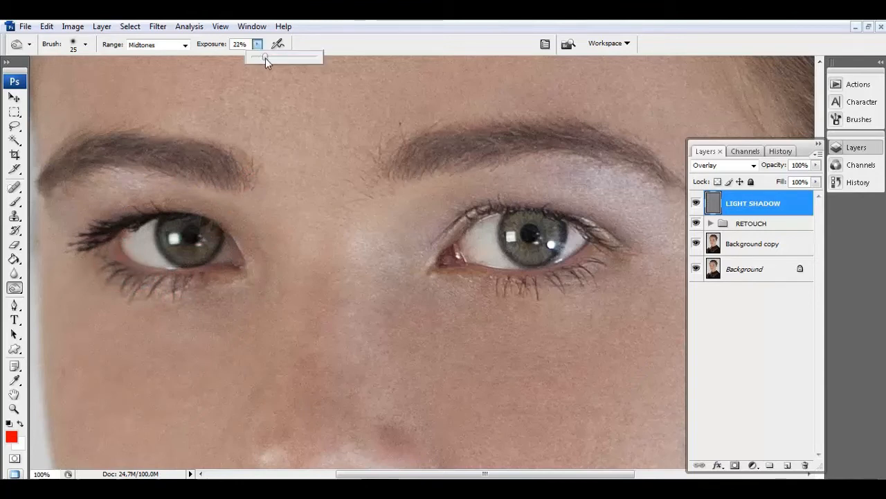
left_click(237, 262)
key("bracketleft")
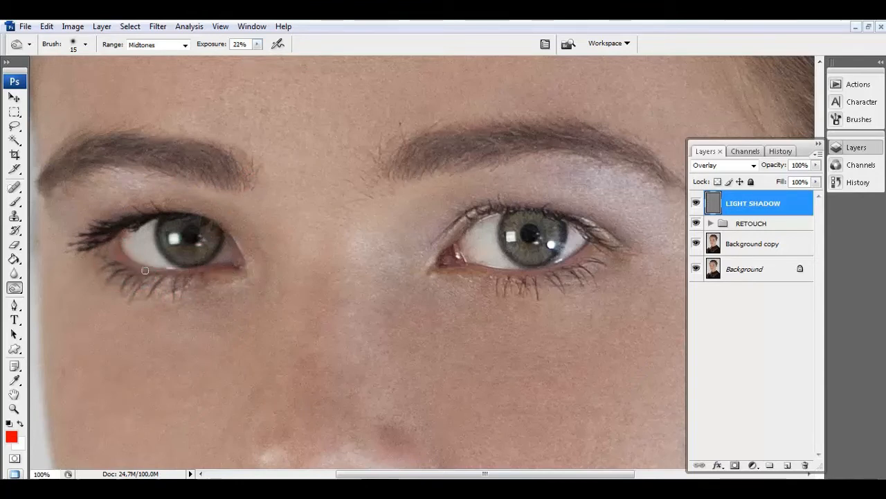
left_click_drag(158, 267, 124, 256)
Step: Brighten the irises of both eyes with the Dodge tool, Midtones range, 20% exposure and a size 50 brush
right_click(14, 287)
left_click(62, 286)
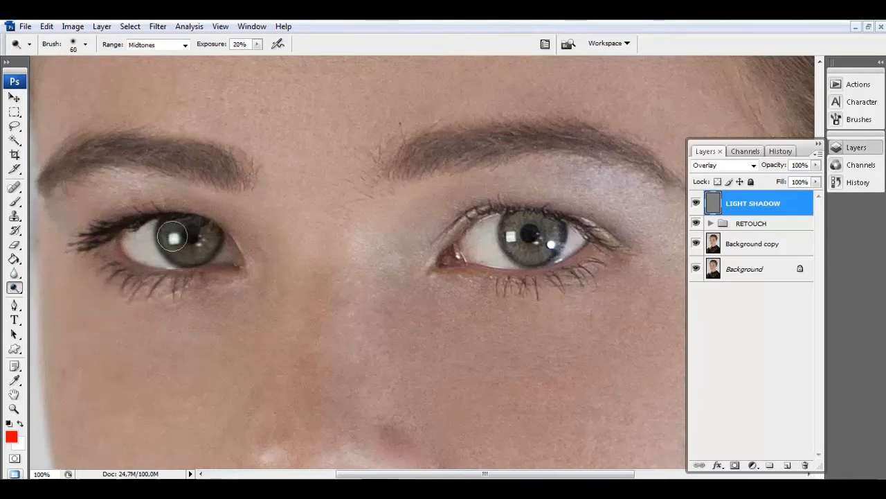
key("bracketleft")
left_click_drag(173, 231, 201, 245)
left_click_drag(457, 227, 304, 194)
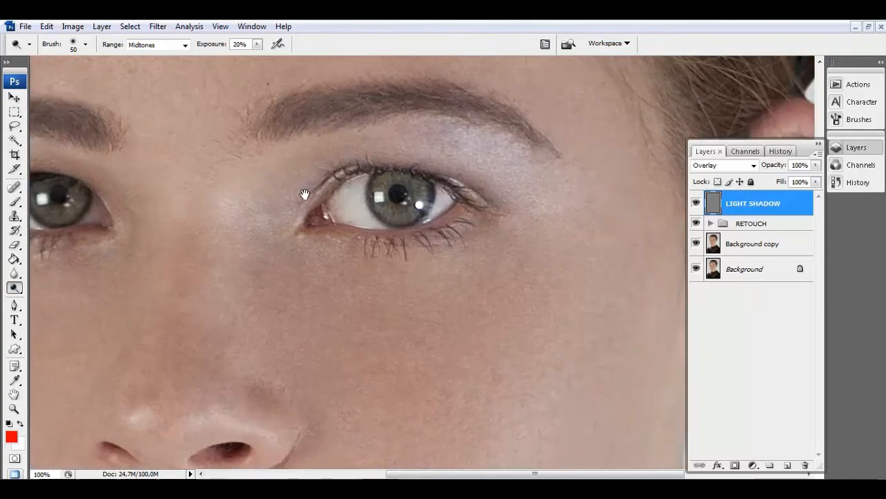
left_click_drag(447, 218, 436, 233)
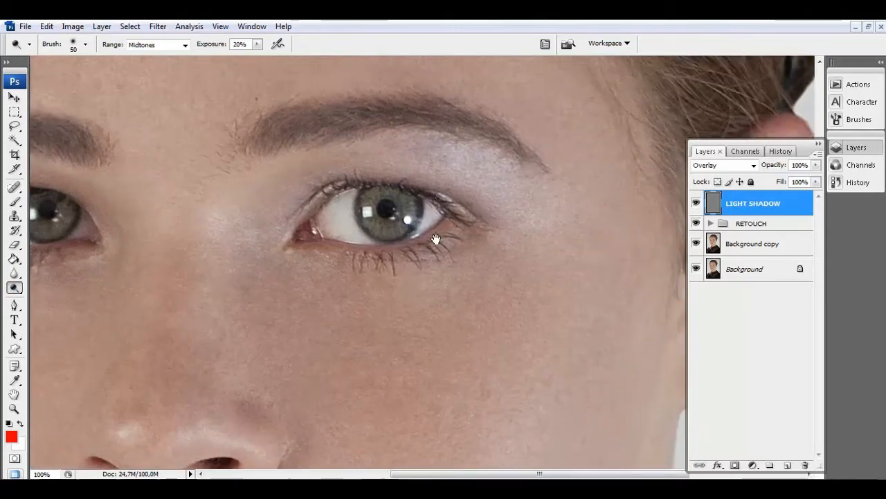
left_click_drag(436, 151, 434, 150)
Step: Dodge the skin between the eyebrows and the eyes' inner corners with the brush enlarged to 60
left_click(14, 409)
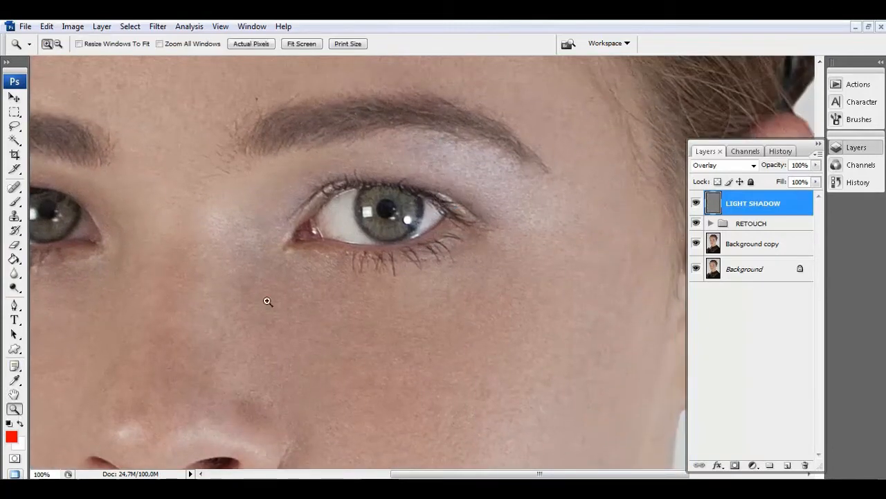
key("ctrl+0")
left_click_drag(388, 173, 450, 280)
left_click(396, 255)
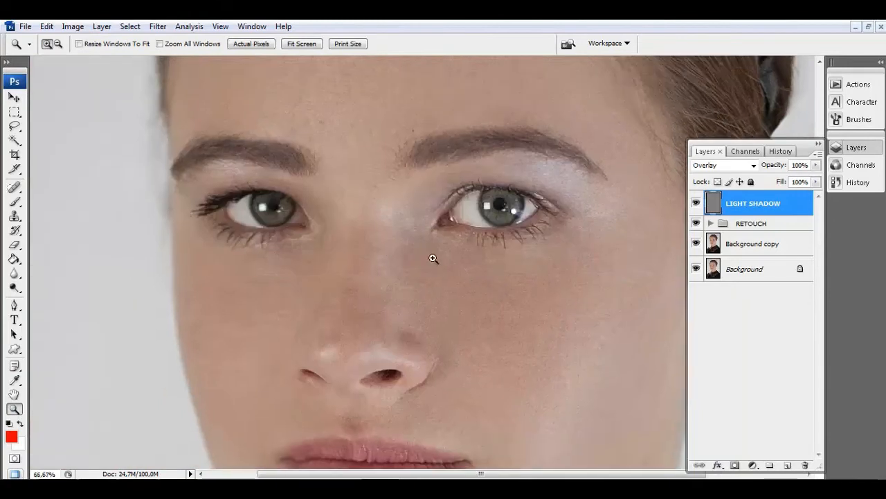
left_click(431, 257)
left_click(15, 286)
key("bracketright")
key("bracketright")
key("bracketright")
key("bracketright")
key("bracketright")
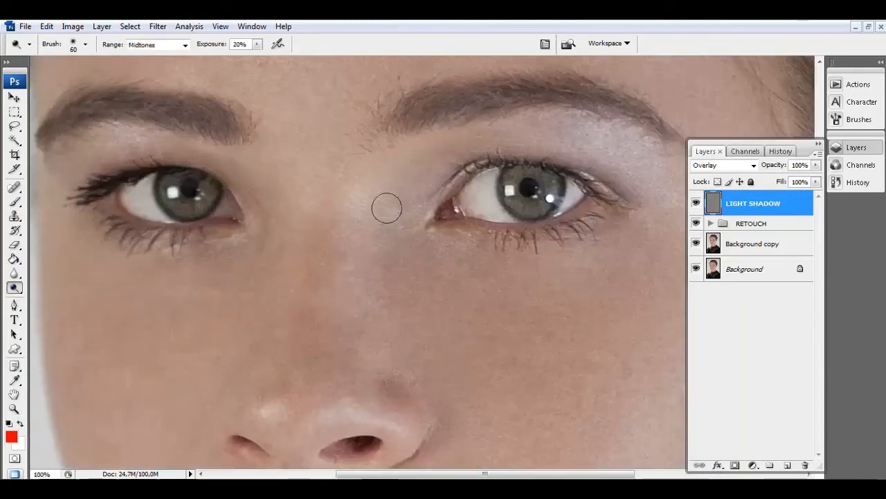
left_click_drag(376, 174, 370, 182)
Step: Dodge highlights down the nose bridge and on the nose tip and wing, reducing the brush to 45 for the wing
key("bracketleft")
key("bracketleft")
key("bracketleft")
mouse_move(359, 263)
left_mouse_down()
mouse_move(344, 337)
mouse_move(372, 387)
mouse_move(351, 416)
mouse_move(351, 406)
mouse_move(333, 402)
mouse_move(313, 419)
mouse_move(259, 402)
left_mouse_up()
key("bracketleft")
key("bracketleft")
key("bracketleft")
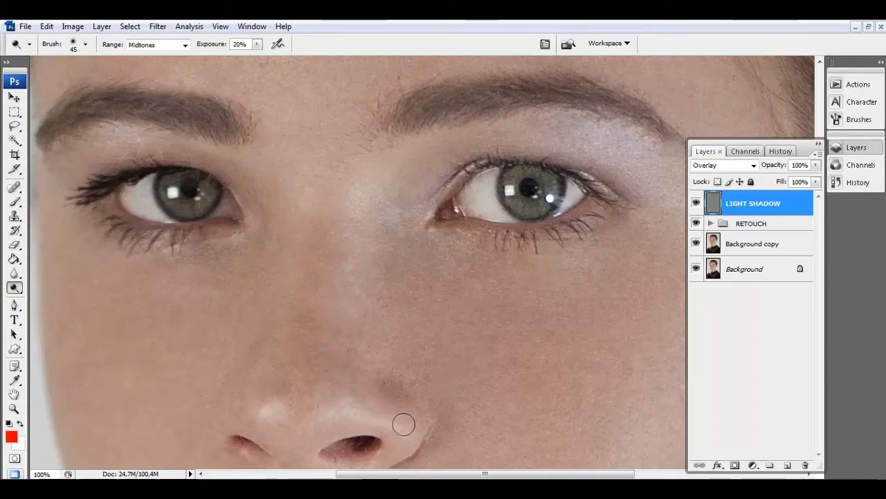
left_click_drag(403, 423, 378, 413)
key("bracketright")
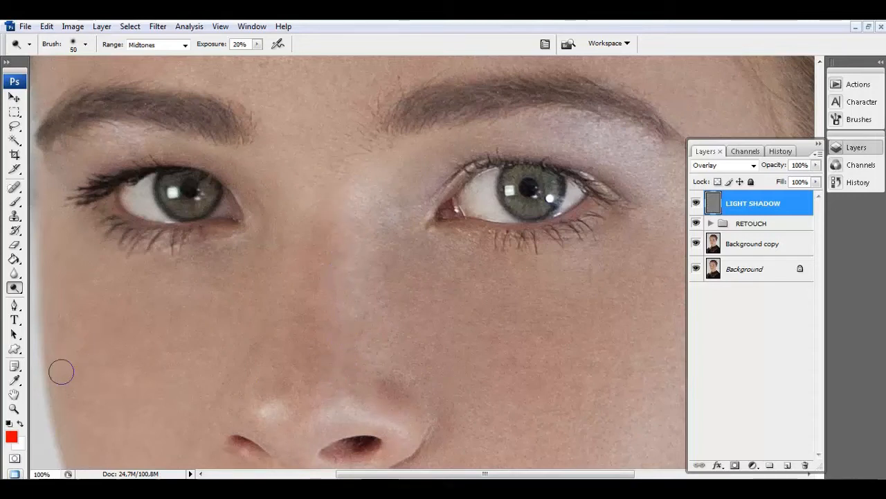
Step: Dodge the cheeks and under-eye areas of the face with a size 70 brush at 20% exposure
left_click(13, 408)
key("ctrl+0")
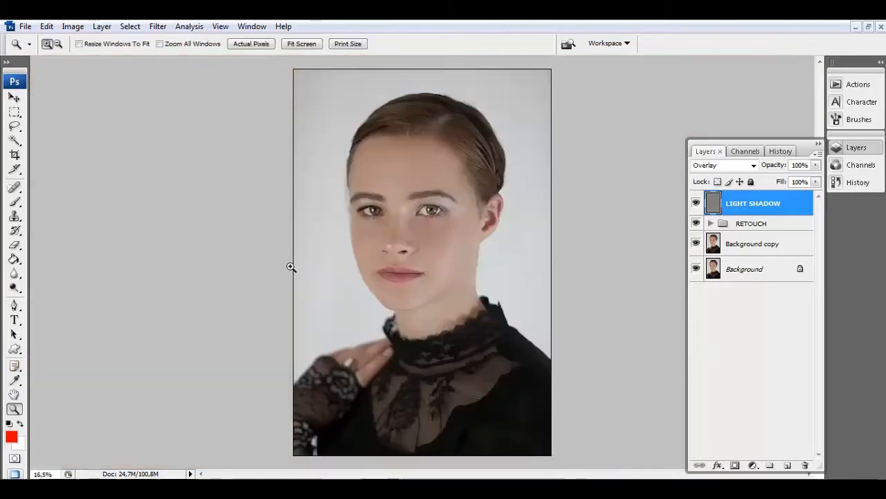
left_click(409, 273)
left_click(415, 239)
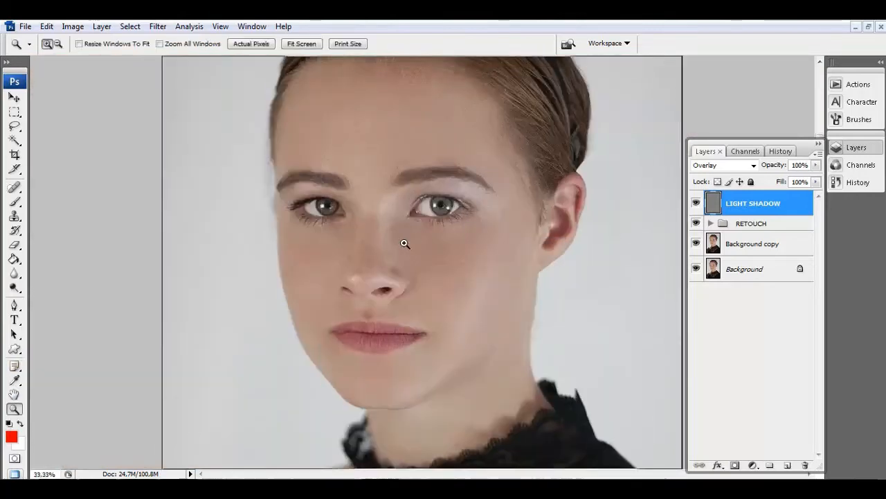
left_click(392, 263)
left_click(391, 272)
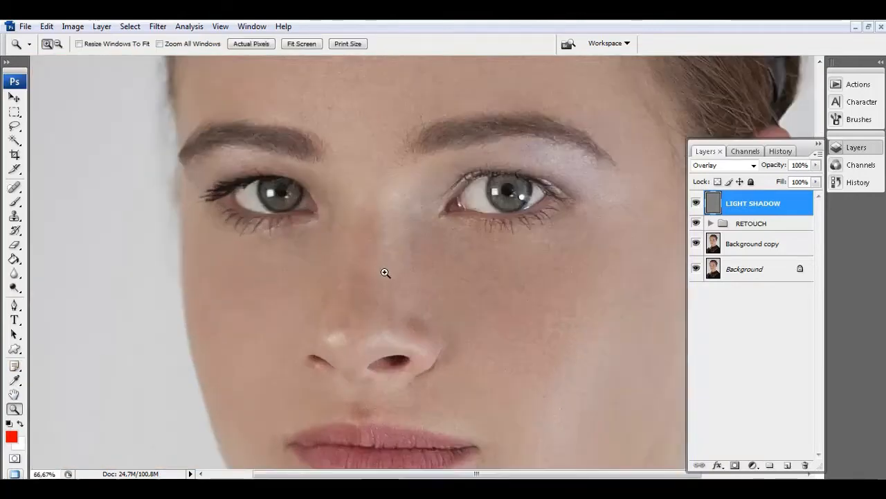
left_click(14, 288)
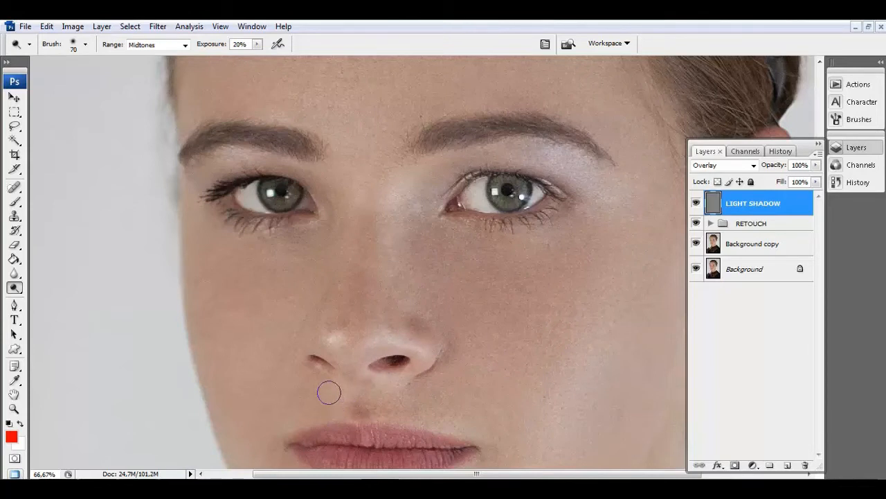
Step: Dodge the lower face around the mouth, enlarging the brush to 175
left_click_drag(391, 386, 359, 290)
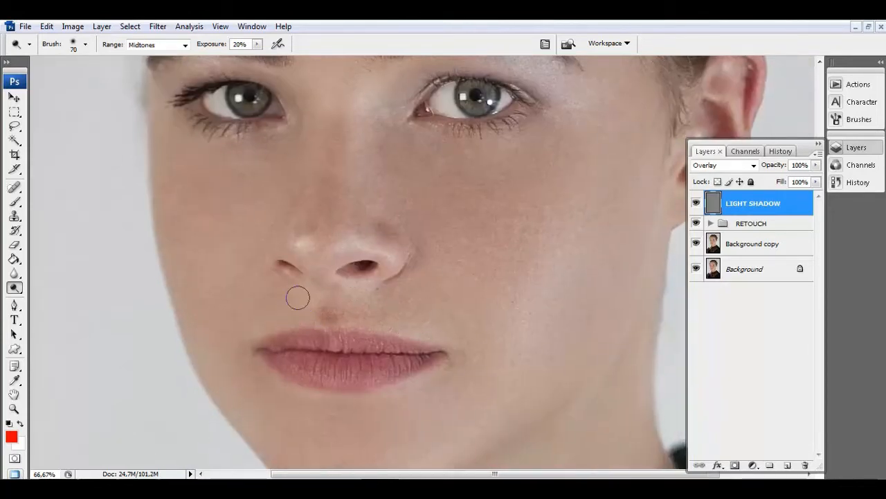
scroll(419, 318, "down", 1)
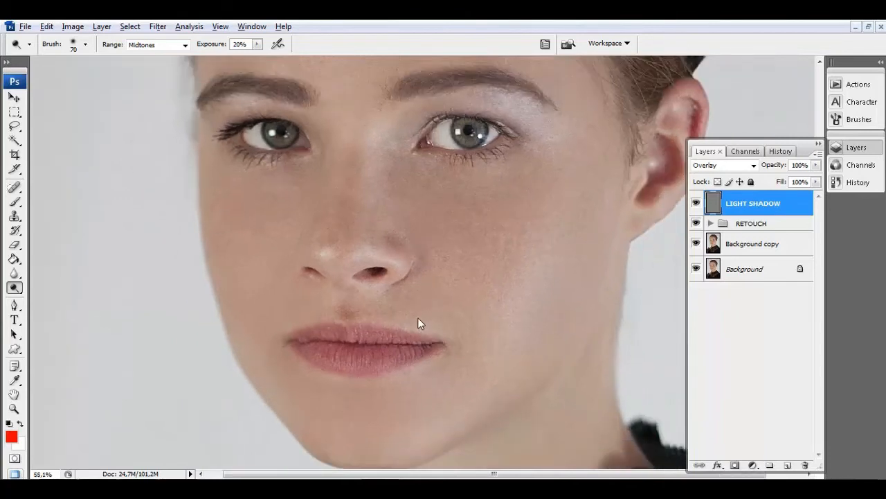
key("bracketright")
key("bracketright")
key("bracketright")
key("bracketright")
key("bracketright")
key("bracketright")
Step: Dodge the shaded cheek, jawline and chin in broader strokes with the brush sized between 175 and 250
key("z")
right_click(348, 310)
left_click(381, 317)
left_click(453, 284)
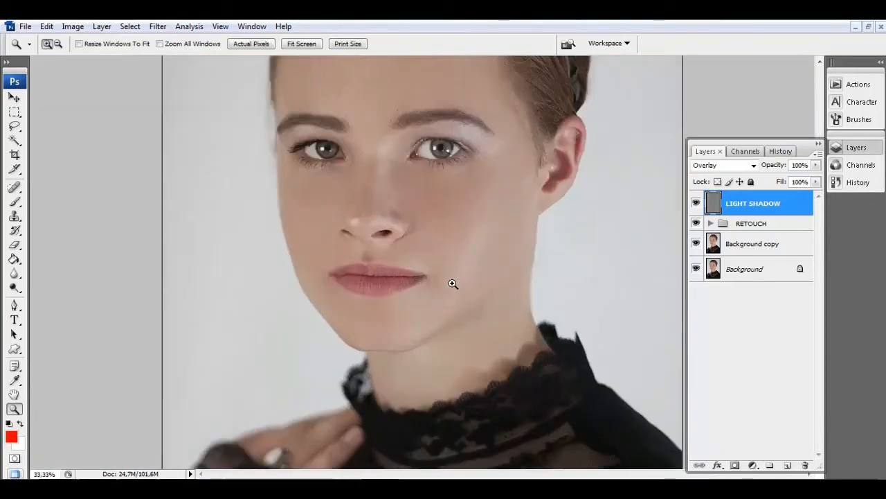
left_click(13, 260)
left_click(16, 288)
right_click(16, 290)
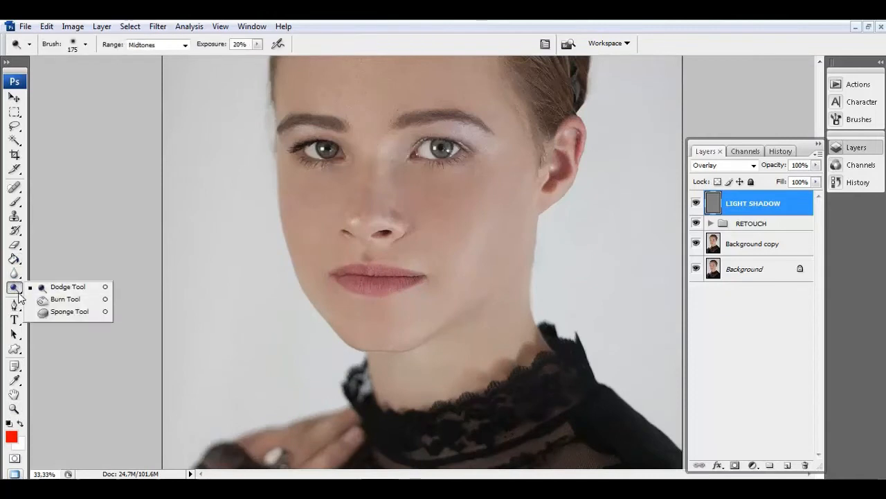
left_click(59, 288)
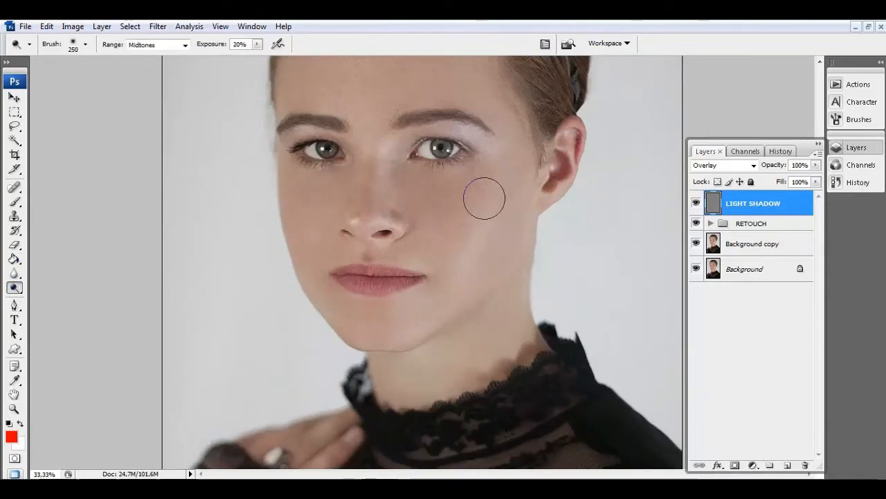
key("bracketright")
key("bracketleft")
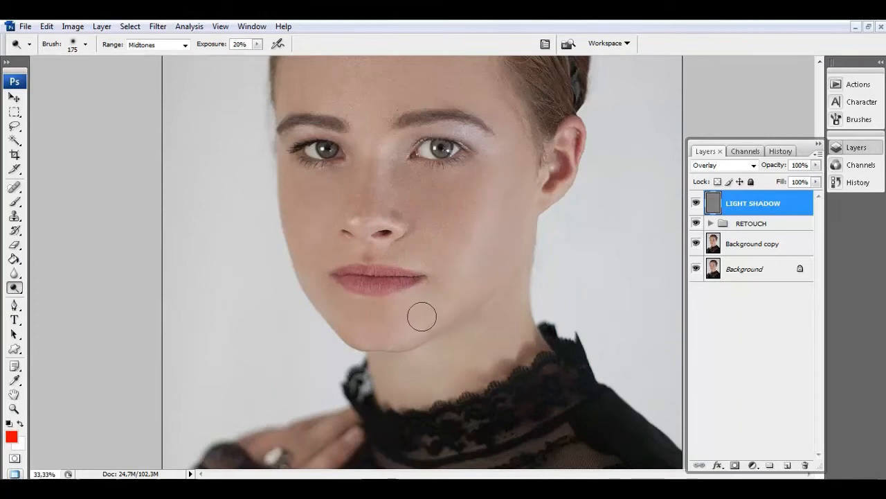
key("bracketright")
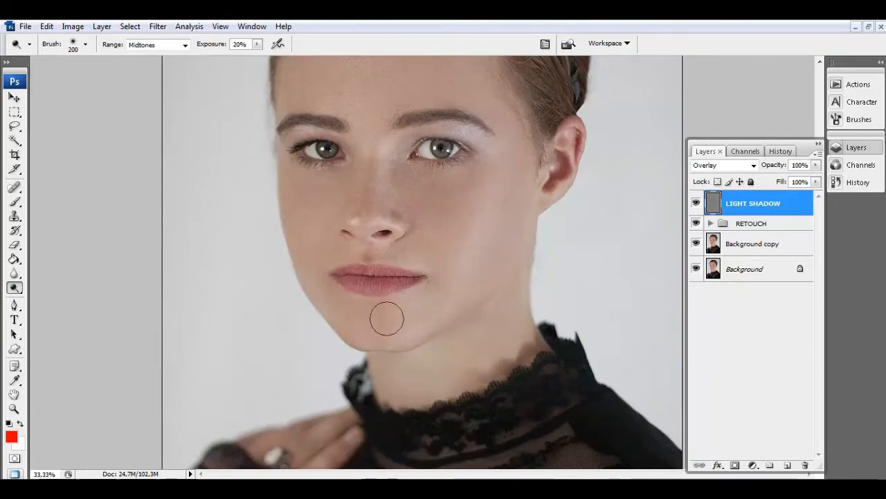
key("bracketleft")
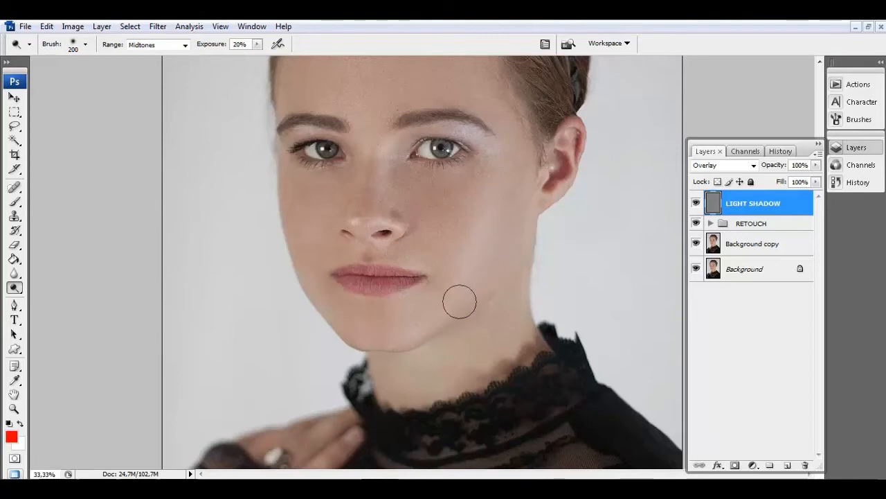
Step: Dodge the centre of the face broadly with the brush enlarged to 500
key("bracketleft")
key("bracketleft")
key("bracketright")
key("bracketright")
key("bracketright")
key("bracketright")
key("bracketright")
key("bracketright")
key("bracketright")
key("bracketright")
key("bracketright")
key("bracketright")
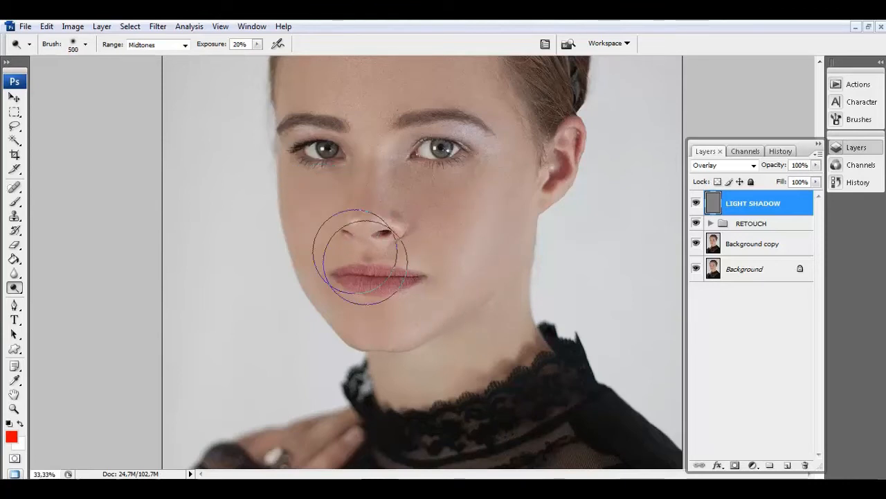
Step: Dodge the forehead above the eyebrows, reducing the brush to 400
scroll(415, 208, "up", 3)
mouse_move(392, 160)
left_mouse_down()
mouse_move(386, 129)
mouse_move(354, 117)
mouse_move(412, 126)
left_mouse_up()
key("bracketleft")
key("bracketleft")
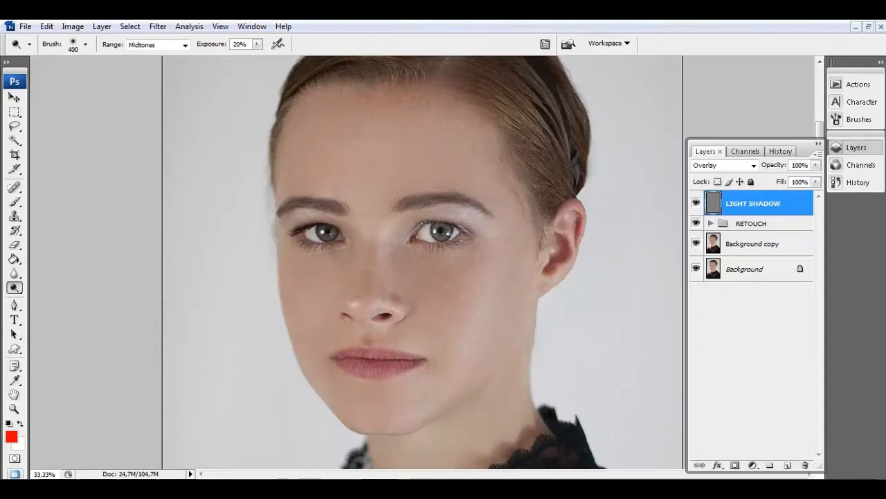
Step: Fit the whole portrait on screen and toggle the LIGHT SHADOW layer's visibility to compare before and after
left_click(14, 408)
right_click(345, 270)
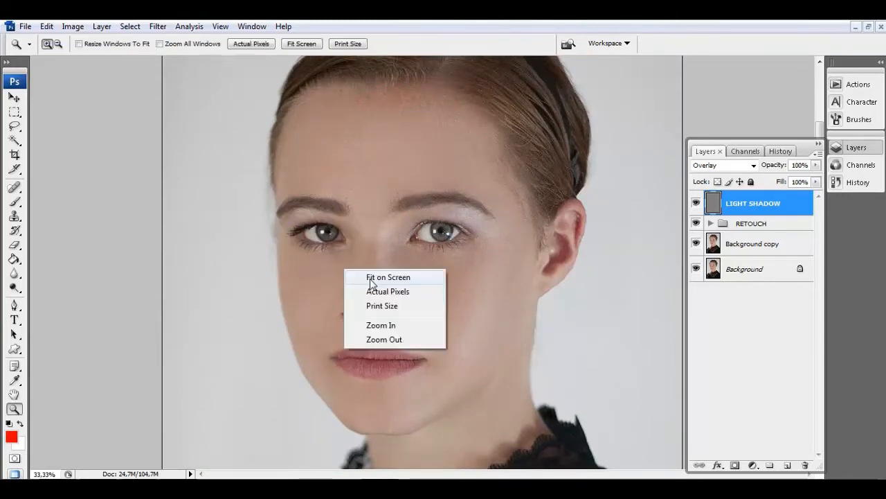
left_click(374, 273)
left_click(696, 202)
left_click(698, 206)
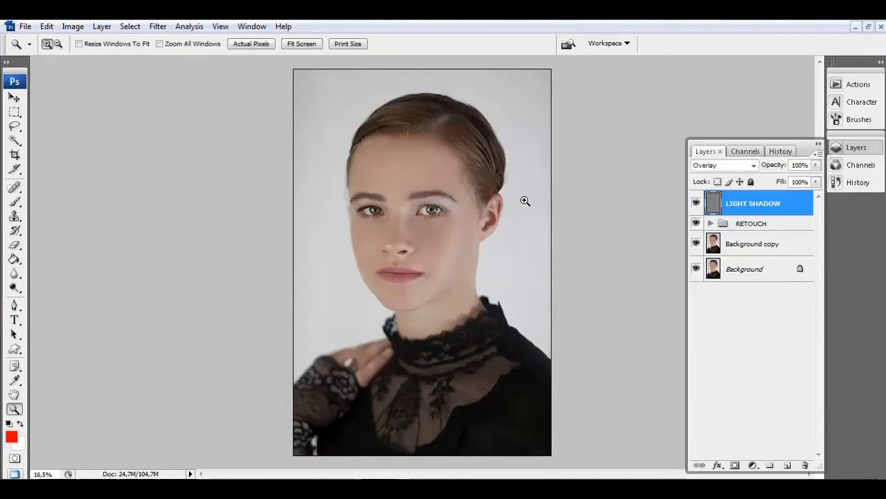
Step: Dodge the forehead again up toward the hairline with the size 400 brush at 20% exposure
left_click(502, 203)
left_click(504, 202)
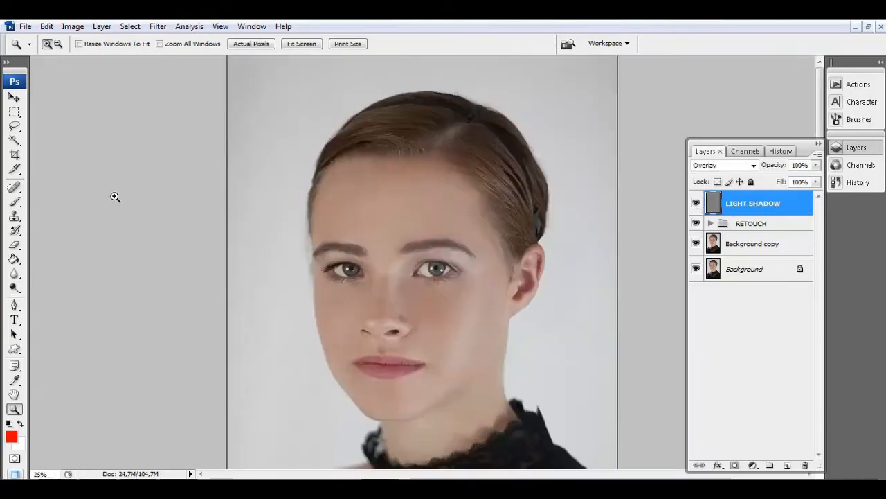
left_click(13, 287)
mouse_move(463, 208)
left_mouse_down()
mouse_move(449, 185)
mouse_move(489, 228)
mouse_move(453, 238)
mouse_move(480, 274)
mouse_move(488, 247)
mouse_move(430, 140)
mouse_move(455, 210)
mouse_move(434, 180)
left_mouse_up()
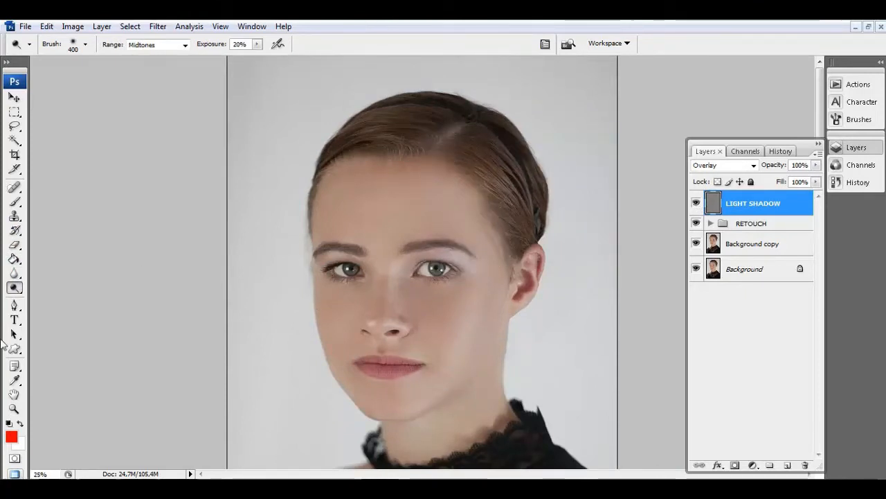
Step: Examine the light and shadow on the forehead, face, neck and collar at several magnifications
key("z")
left_click(482, 214, "alt")
left_click(469, 205)
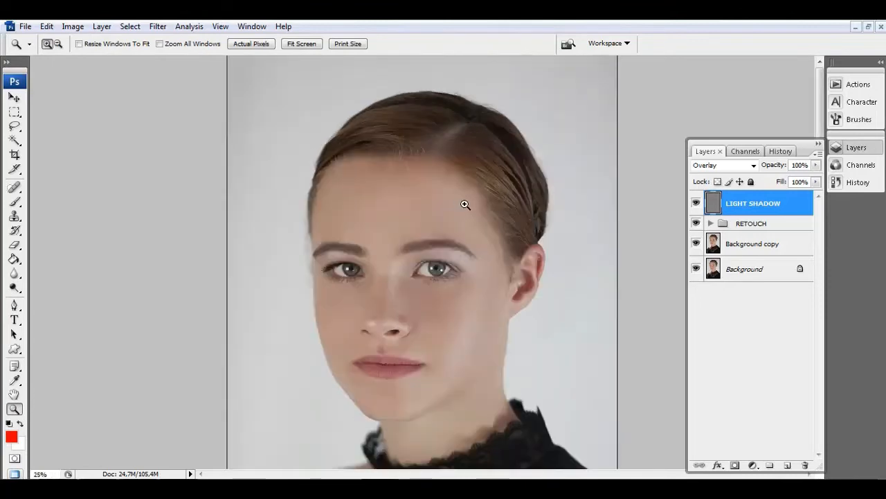
left_click(474, 209)
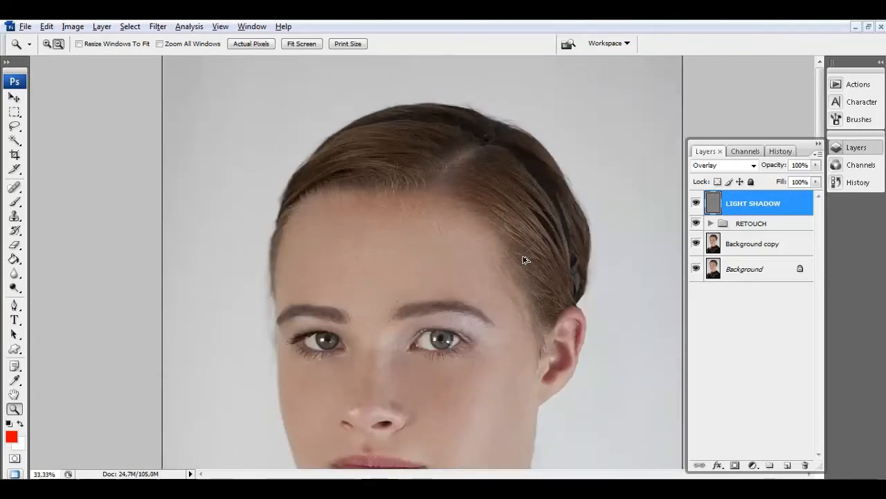
scroll(481, 188, "down", 6)
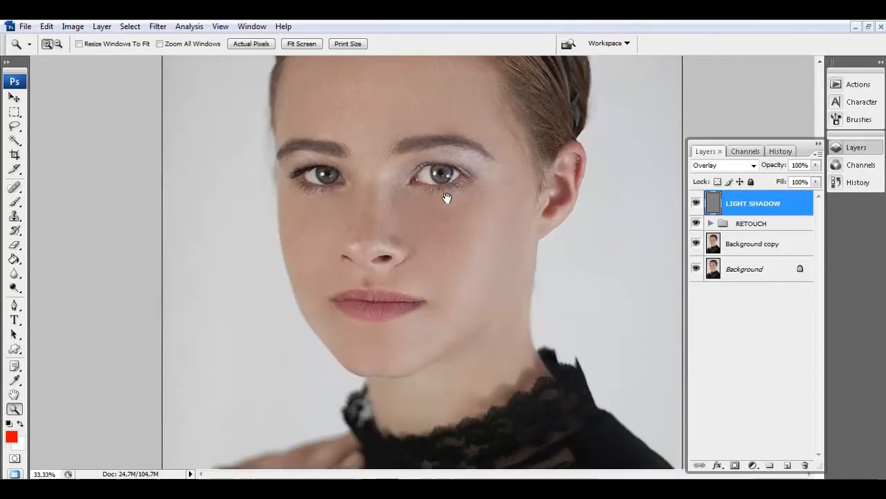
left_click(15, 200)
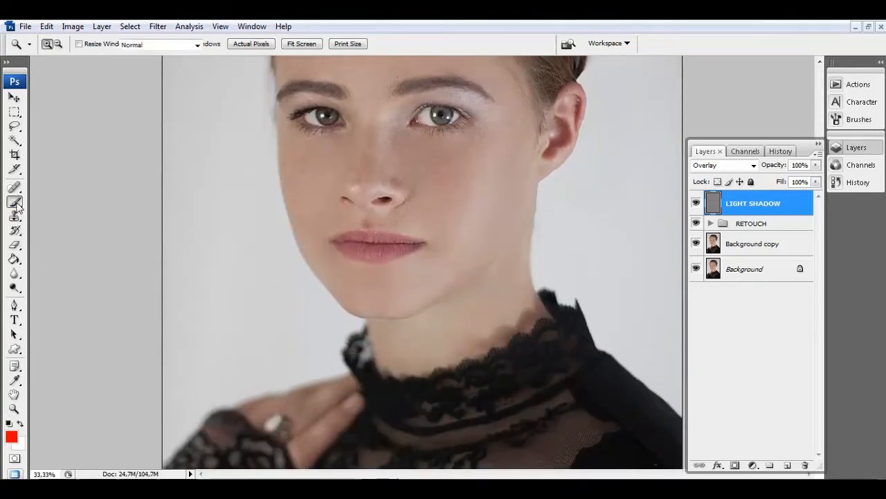
left_click(15, 287)
scroll(374, 228, "up", 4)
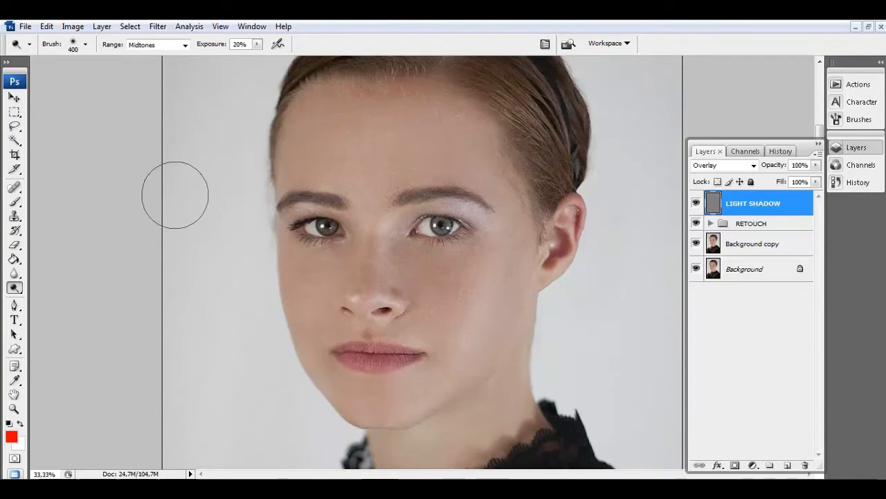
scroll(386, 235, "down", 2)
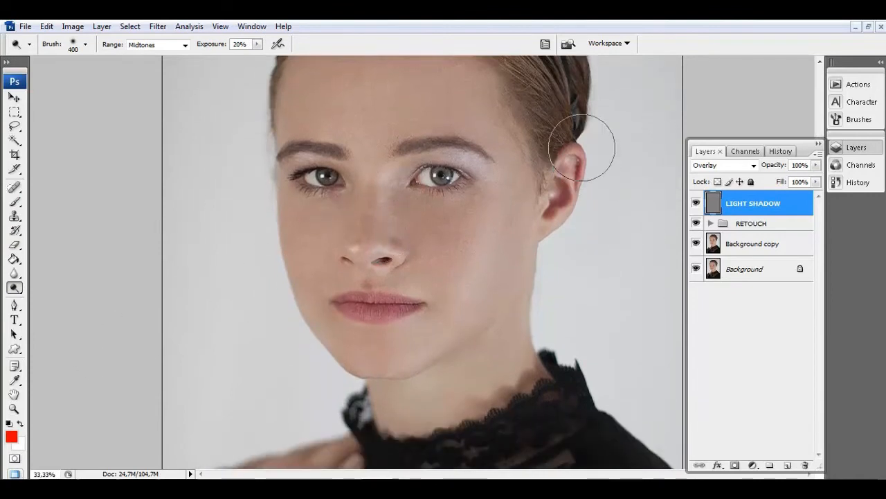
left_click(14, 409)
right_click(388, 231)
left_click(430, 238)
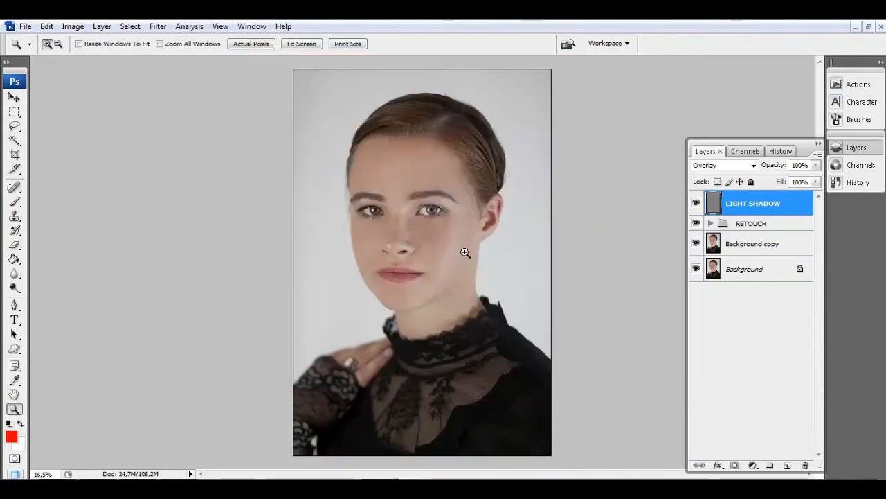
Step: Dodge the hair above the ear with the brush reduced to 200 at 20% exposure
left_click(438, 173)
key("o")
key("bracketleft")
key("bracketleft")
key("bracketleft")
key("bracketleft")
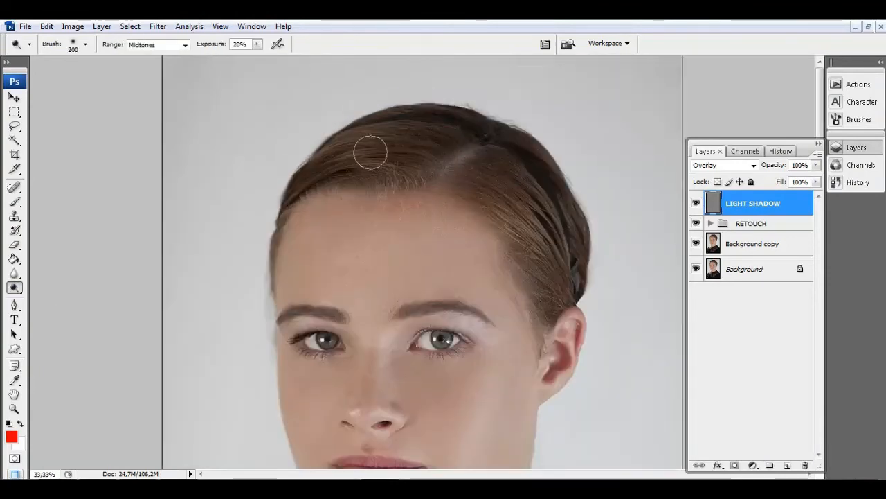
mouse_move(546, 195)
left_mouse_down()
mouse_move(505, 219)
mouse_move(576, 223)
mouse_move(525, 217)
mouse_move(497, 201)
mouse_move(523, 230)
mouse_move(552, 245)
left_mouse_up()
key("bracketright")
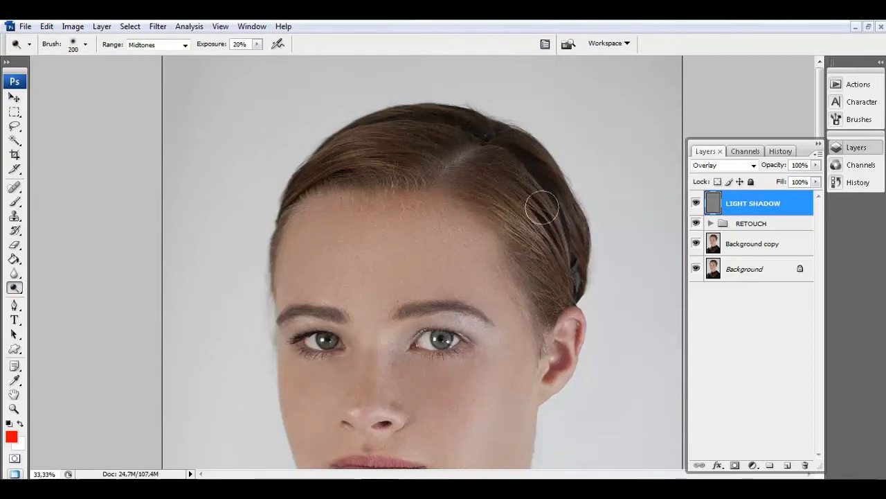
Step: Burn the light hair parting above the forehead with a size 125 brush at 22% exposure
key("bracketleft")
key("bracketleft")
left_click_drag(15, 288, 55, 299)
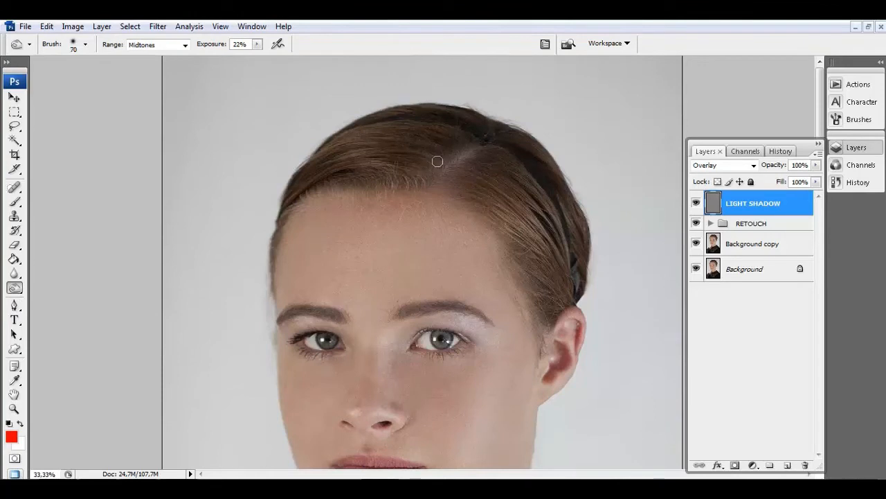
key("bracketright")
mouse_move(420, 164)
left_mouse_down()
mouse_move(425, 152)
mouse_move(534, 178)
mouse_move(458, 178)
mouse_move(468, 152)
mouse_move(459, 152)
left_mouse_up()
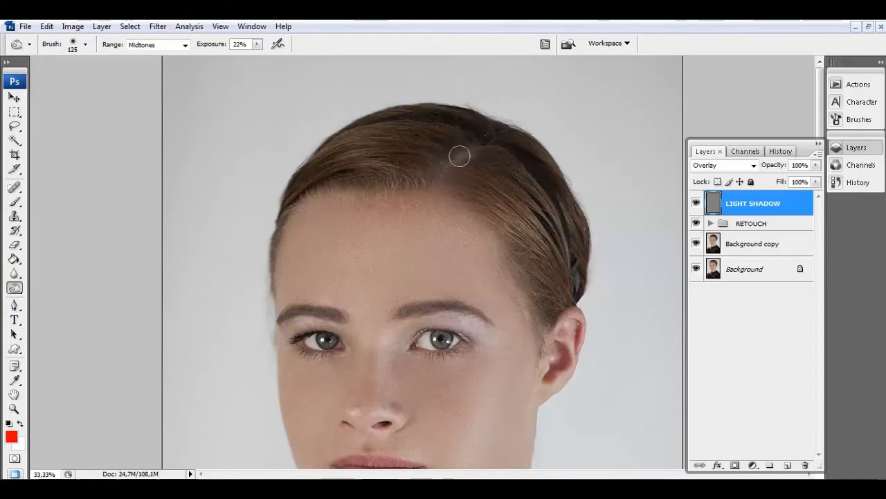
Step: Burn the hair beside the temple and above the forehead with a size 200 brush
key("bracketleft")
key("bracketleft")
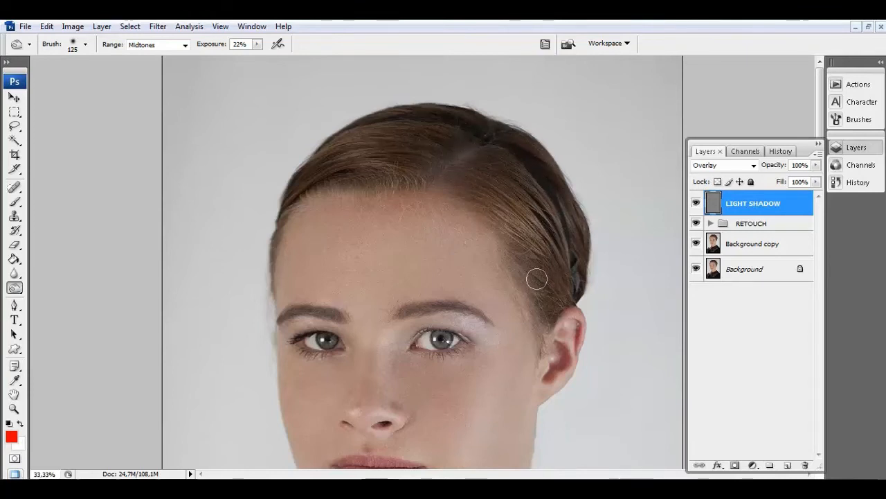
mouse_move(532, 254)
left_mouse_down()
mouse_move(537, 264)
mouse_move(516, 216)
left_mouse_up()
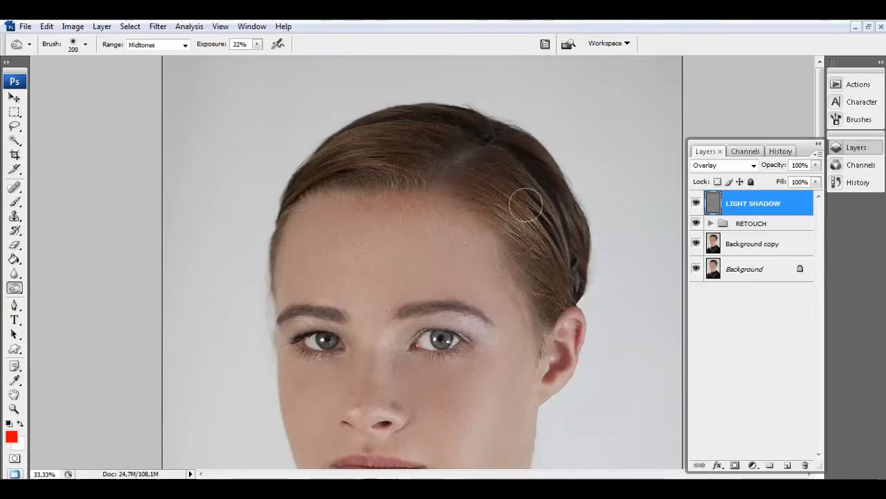
mouse_move(344, 158)
left_mouse_down()
mouse_move(384, 133)
mouse_move(377, 161)
left_mouse_up()
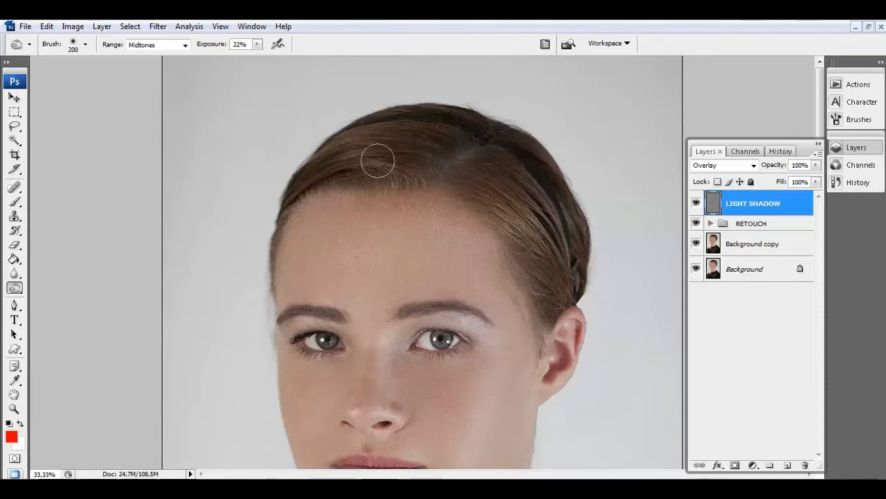
Step: Dodge the dark patch on the bridge of the nose with the brush reduced to 50 at 20% exposure
key("bracketleft")
key("bracketleft")
scroll(376, 217, "down", 6)
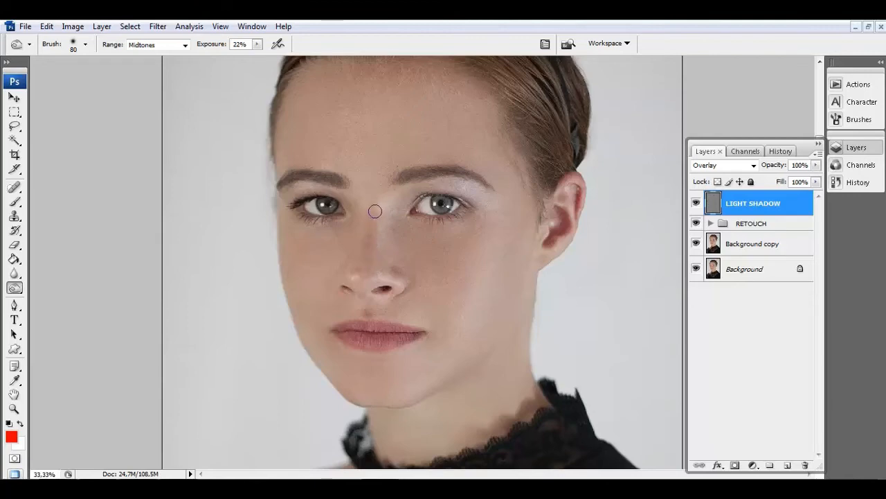
scroll(326, 208, "down", 3)
scroll(320, 224, "up", 14)
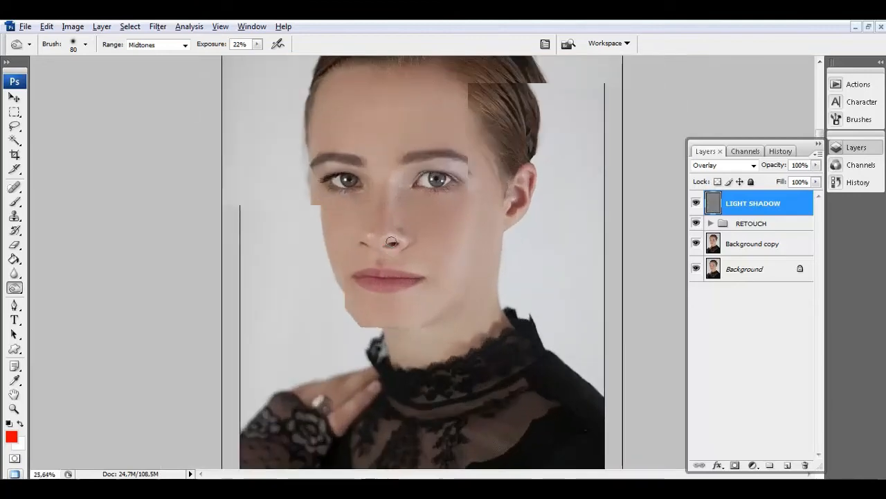
scroll(306, 208, "up", 2)
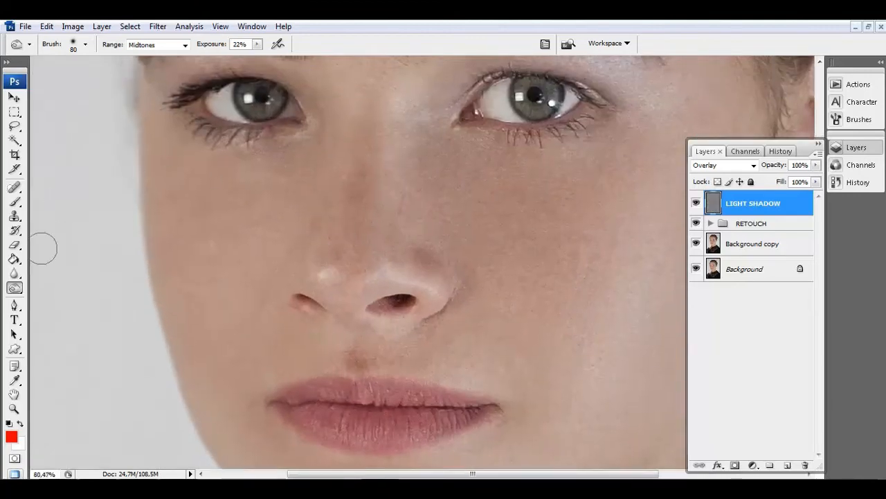
left_click_drag(14, 287, 55, 302)
key("bracketleft")
key("bracketleft")
key("bracketleft")
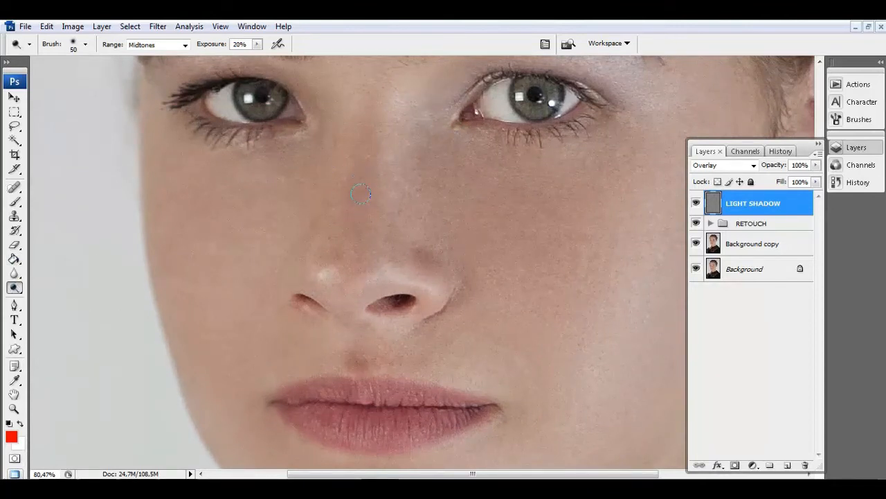
Step: Inspect the eyes, nose, lips and chin up close for remaining uneven light and shadow
left_click(14, 409)
right_click(352, 242)
left_click(387, 252)
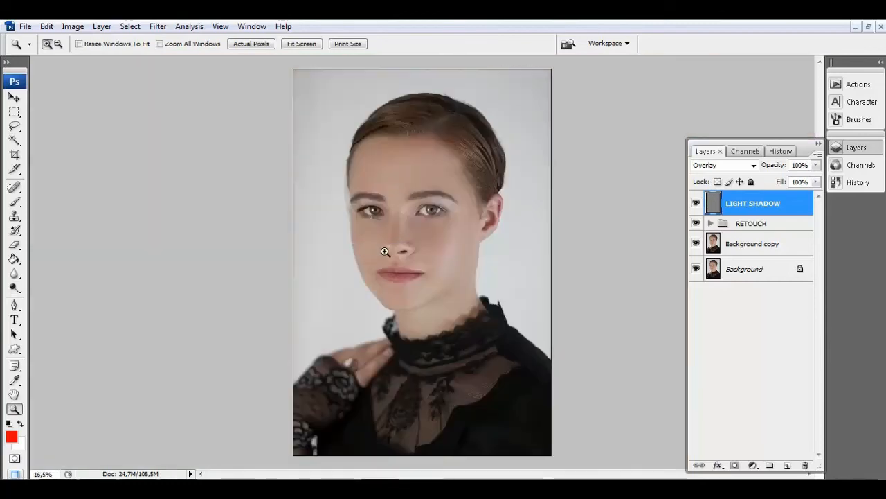
left_click(426, 257)
left_click(439, 260)
left_click(430, 222)
left_click_drag(530, 372, 159, 80)
mouse_move(15, 288)
left_mouse_down()
mouse_move(18, 296)
mouse_move(55, 288)
left_mouse_up()
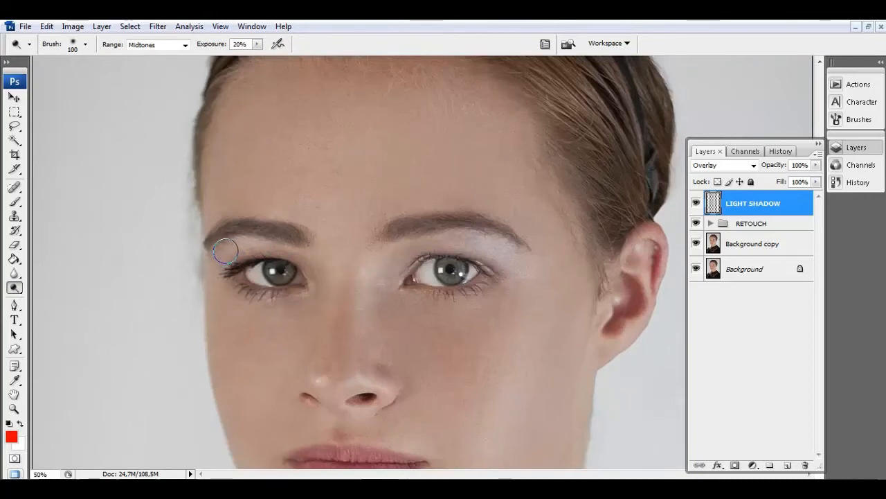
scroll(360, 225, "down", 5)
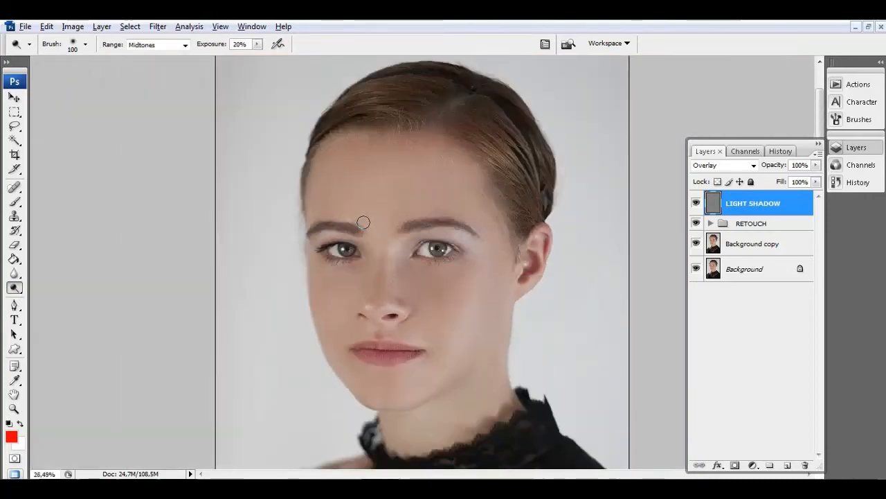
scroll(416, 333, "up", 5)
scroll(401, 343, "up", 2)
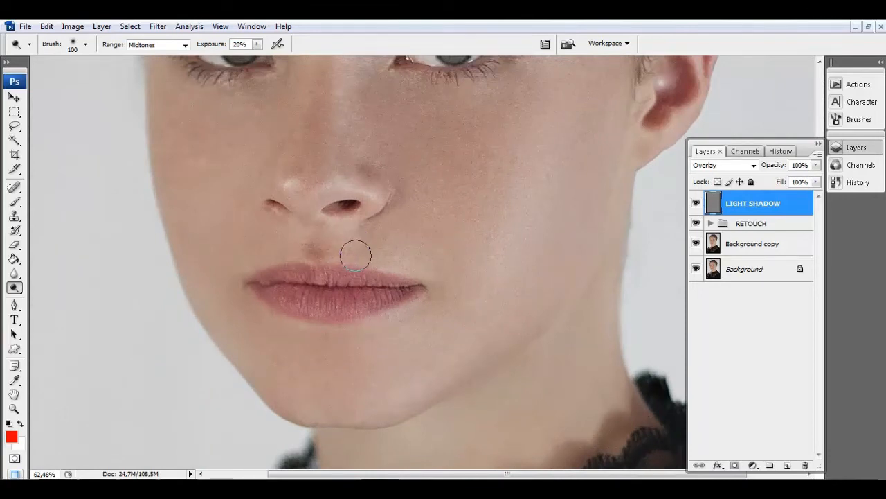
left_click(14, 408)
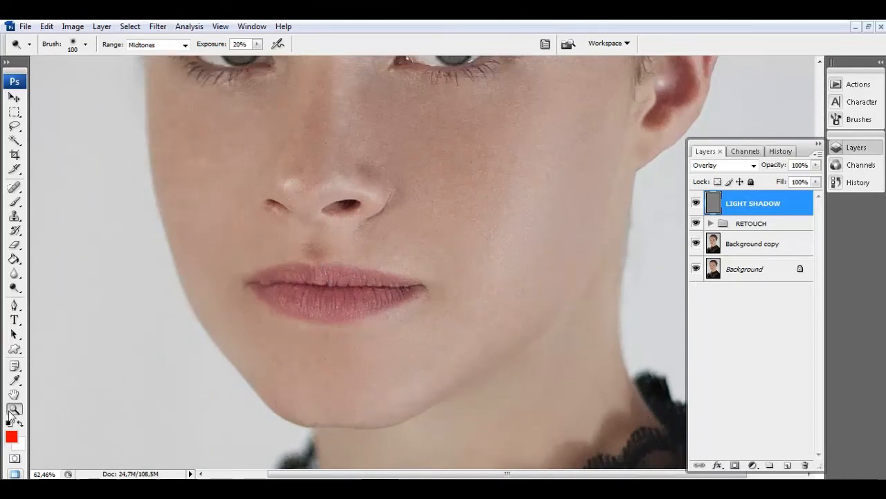
key("ctrl+0")
left_click_drag(380, 233, 433, 289)
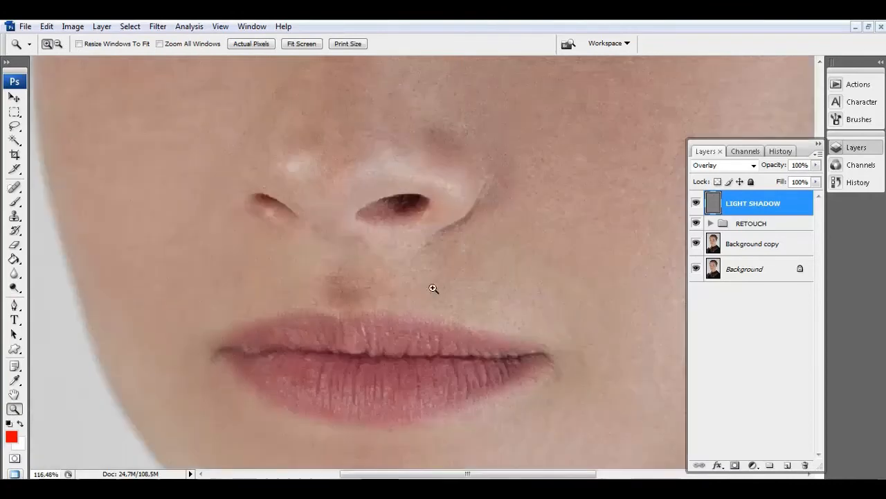
key("ctrl+0")
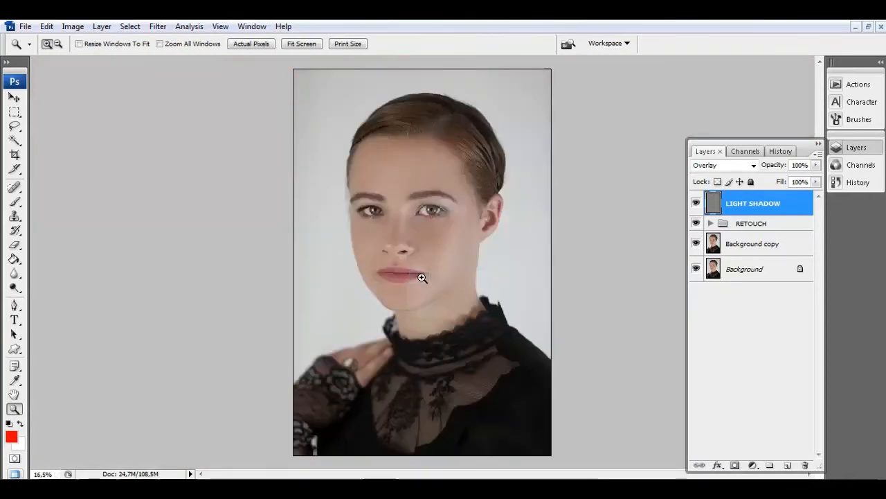
Step: Expand the RETOUCH group to view its layers and collapse it again
left_click(420, 289)
left_click(725, 240)
left_click(710, 223)
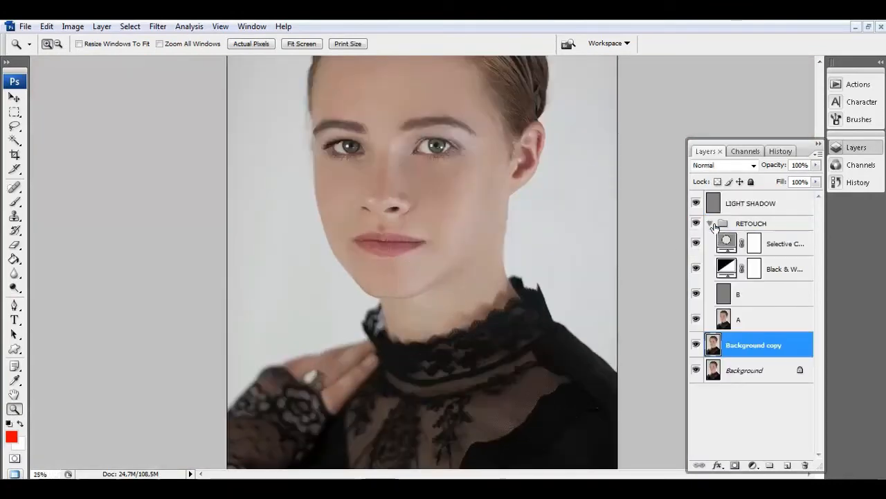
left_click(710, 223)
Step: Toggle the visibility of the RETOUCH group and the LIGHT SHADOW layer to compare the face before and after
left_click(696, 223)
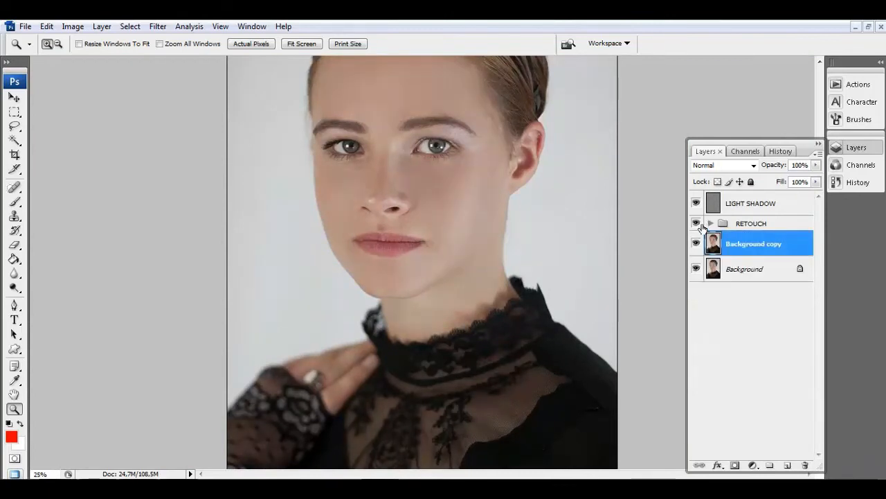
key("ctrl+0")
left_click_drag(325, 130, 493, 309)
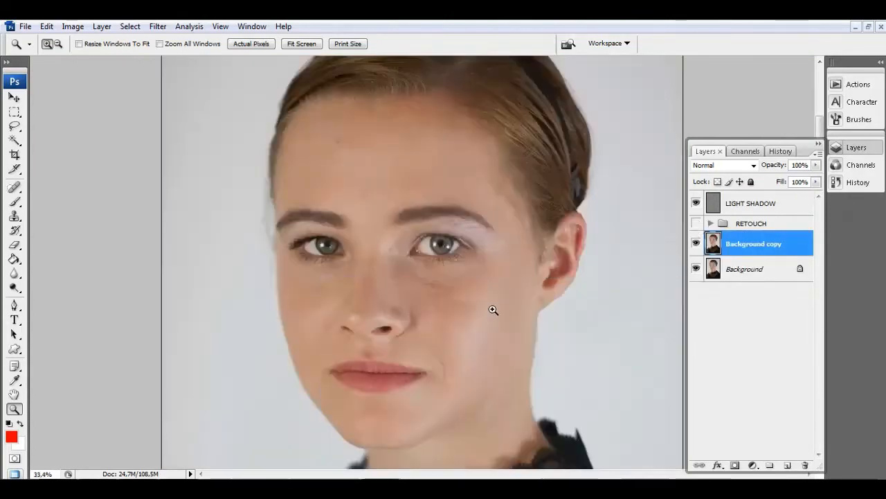
left_click(433, 335)
scroll(435, 329, "up", 2)
left_click(699, 223)
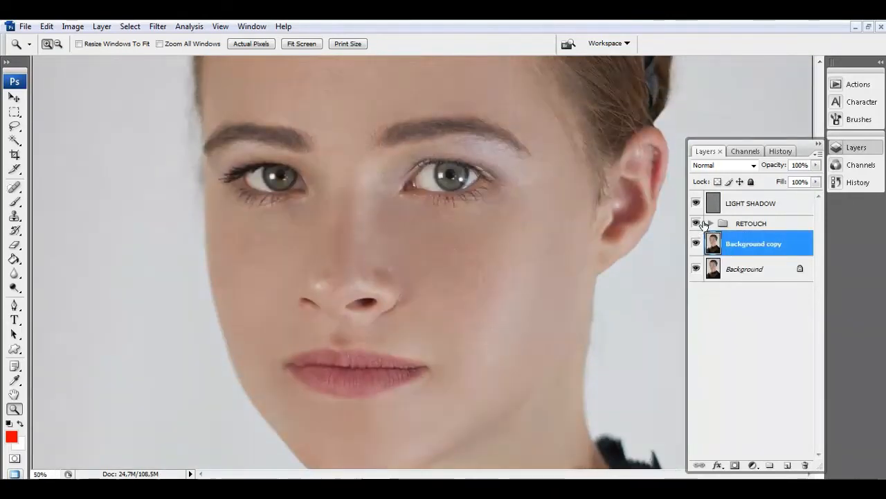
left_click(699, 223)
left_click(699, 223)
scroll(471, 259, "up", 2)
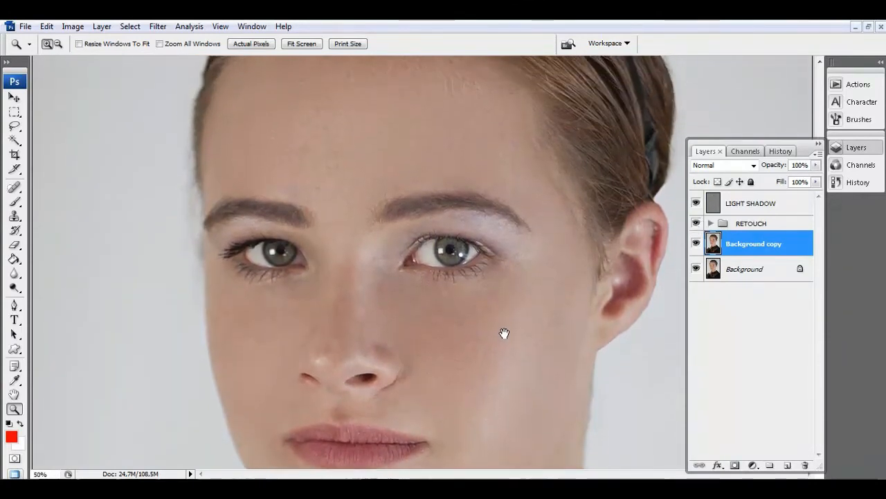
left_click(699, 223)
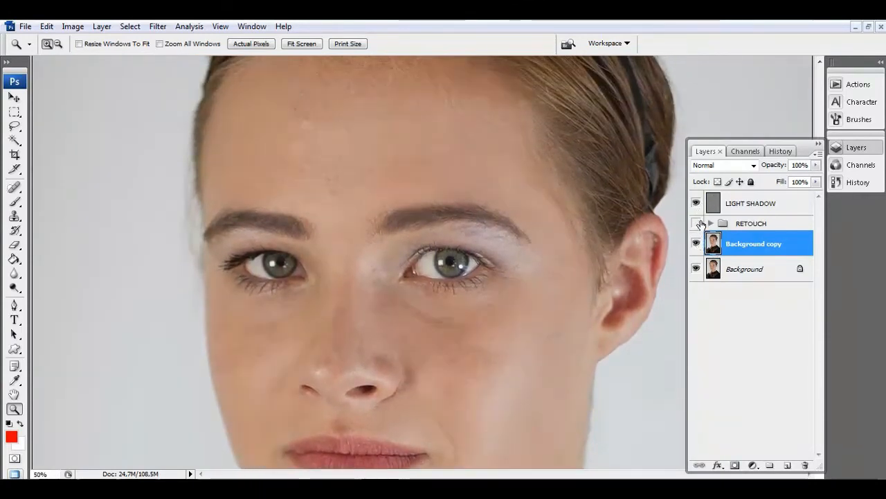
left_click(699, 223)
left_click(697, 204)
left_click(697, 204)
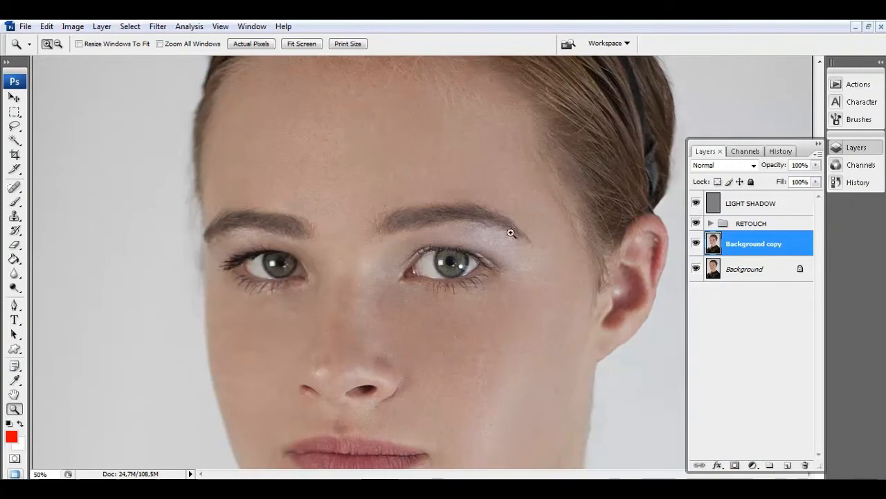
Step: Inspect the whole portrait and the nose and lips up close before combining the retouching layers
right_click(444, 248)
left_click(463, 256)
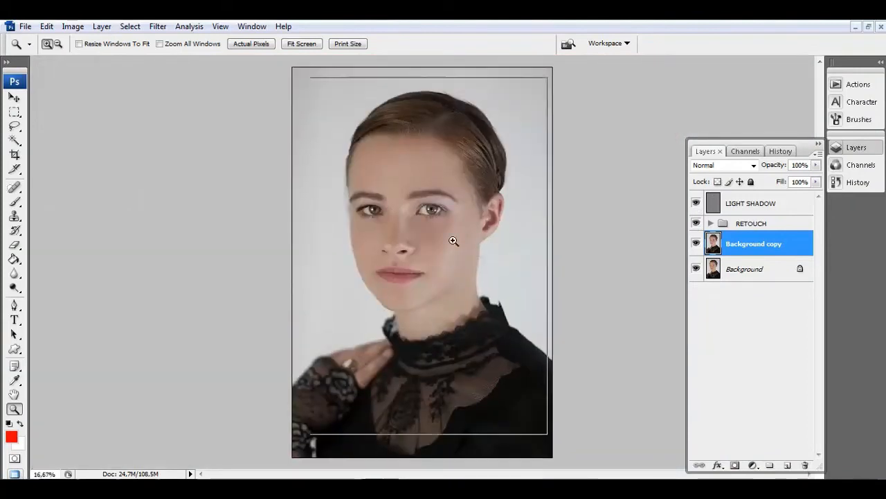
left_click(454, 241)
left_click(753, 208)
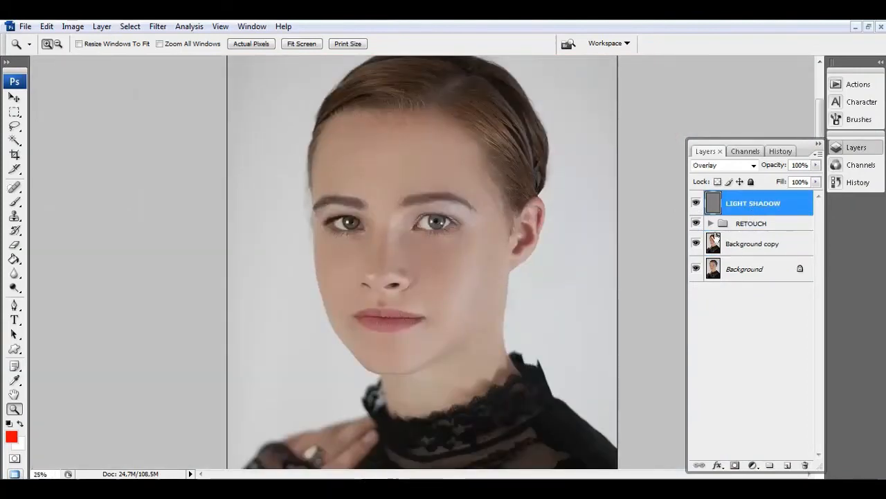
right_click(416, 255)
left_click(418, 257)
left_click_drag(350, 242, 449, 299)
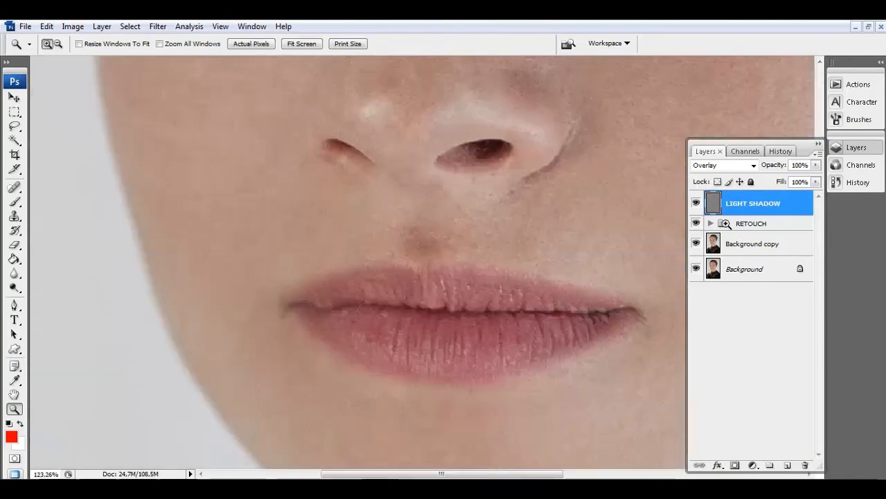
right_click(572, 204)
left_click(602, 210)
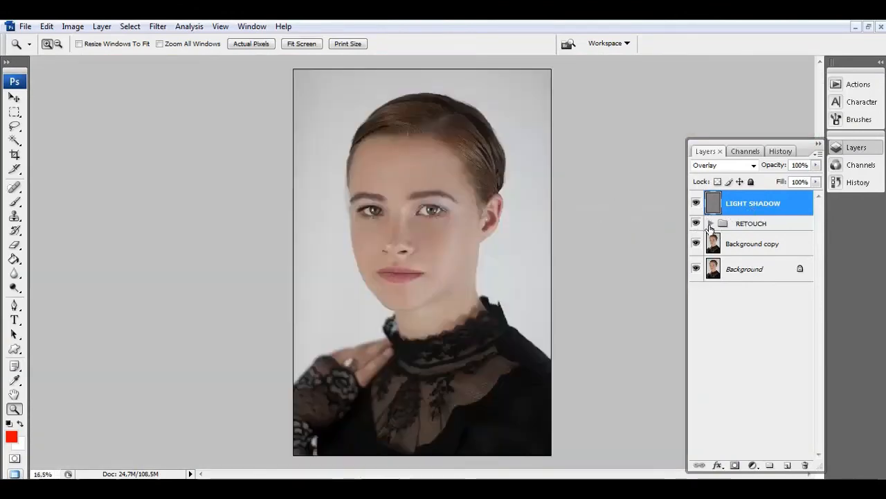
Step: Duplicate the LIGHT SHADOW layer and RETOUCH group together, merge the duplicates into one layer, and hide the originals
left_click(752, 223, "shift")
right_click(748, 225)
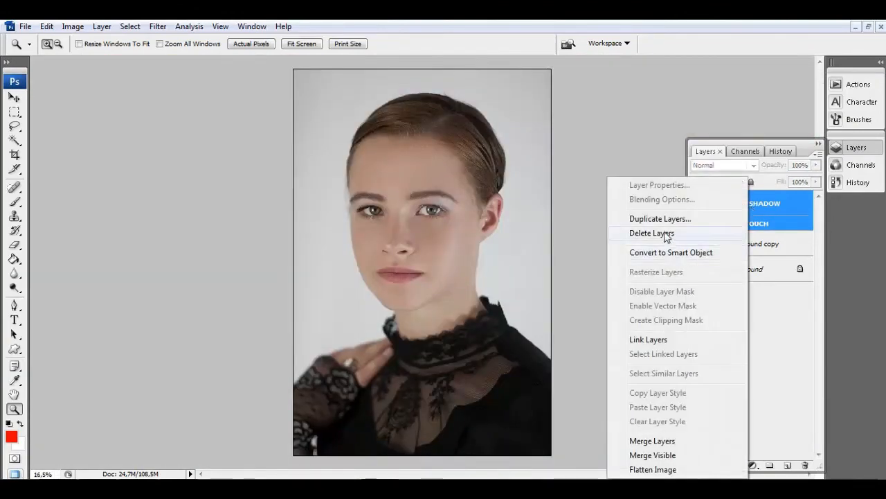
left_click(651, 218)
left_click(556, 151)
right_click(762, 207)
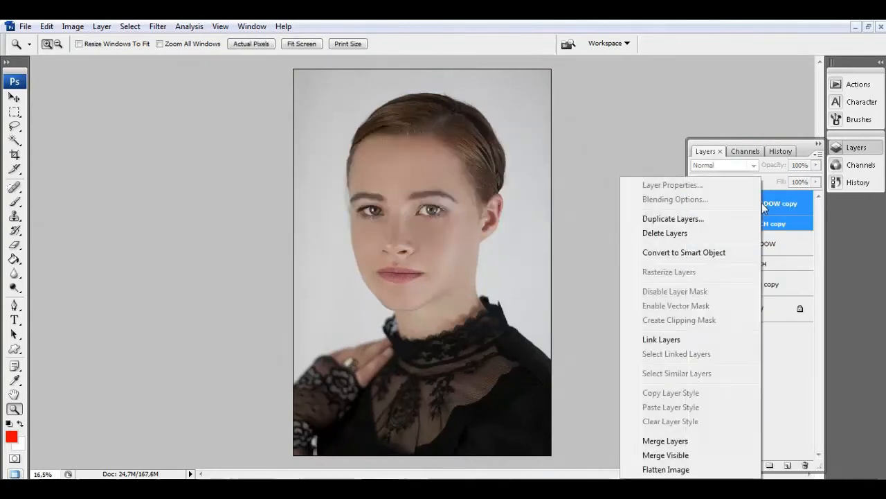
left_click(683, 439)
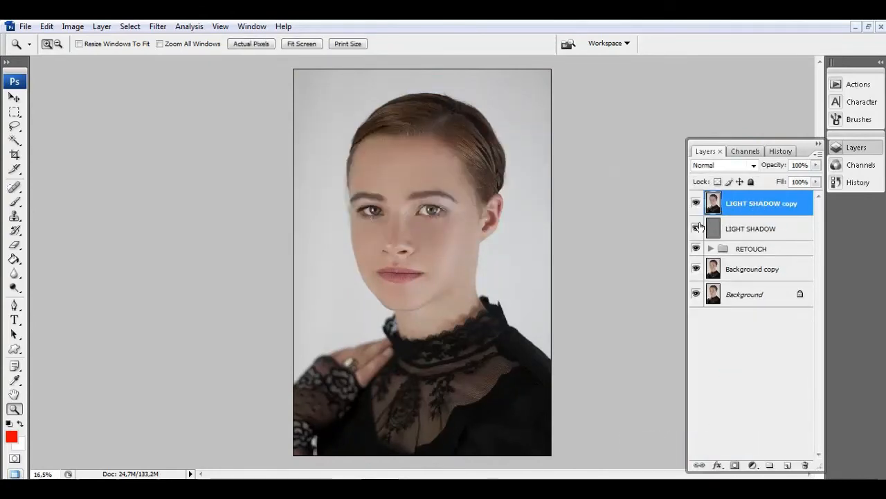
left_click(696, 203)
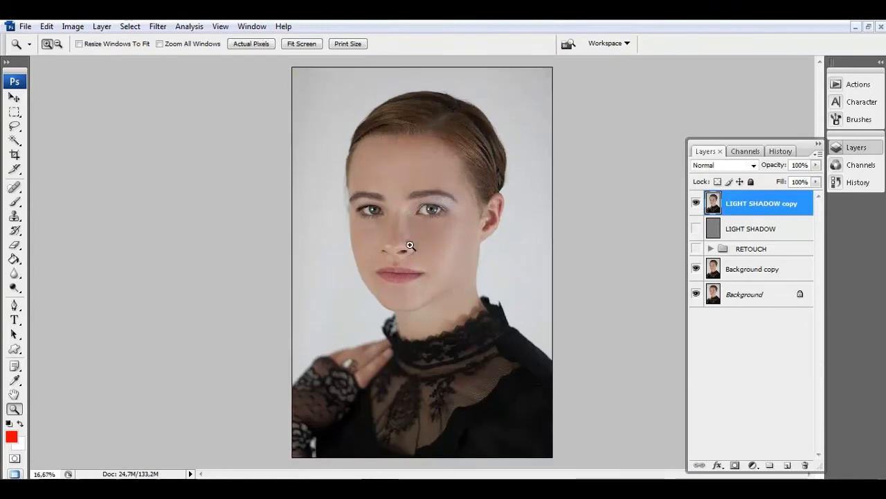
Step: Toggle the merged LIGHT SHADOW copy layer's visibility up close to compare the face before and after retouching
left_click(407, 242)
left_click(412, 241)
left_click(413, 241)
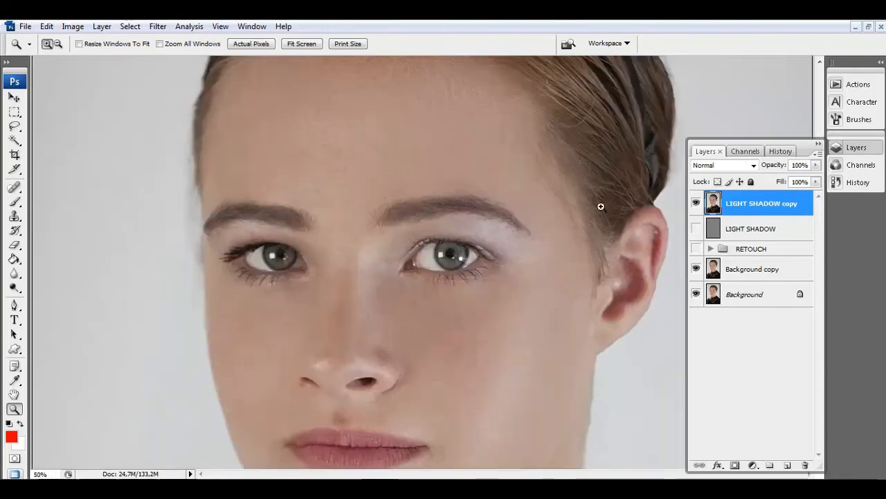
left_click(698, 208)
left_click(698, 207)
left_click(698, 208)
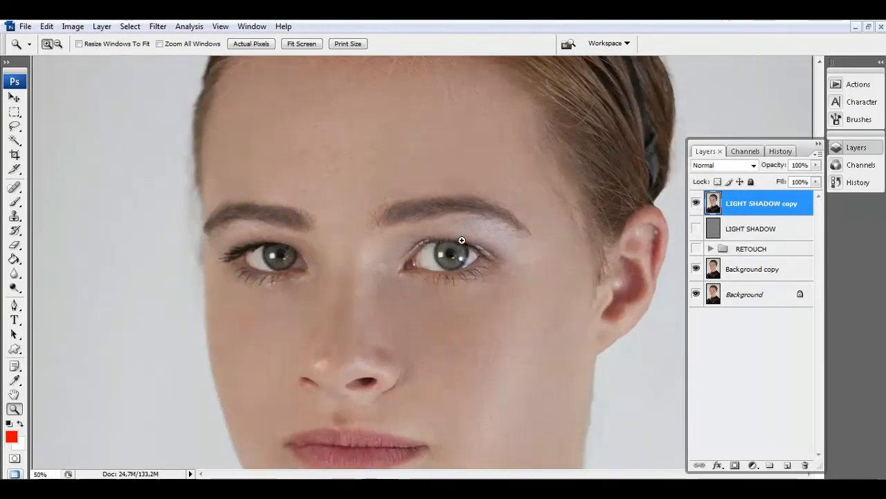
right_click(460, 240)
left_click(477, 251)
left_click(448, 227)
left_click(443, 222)
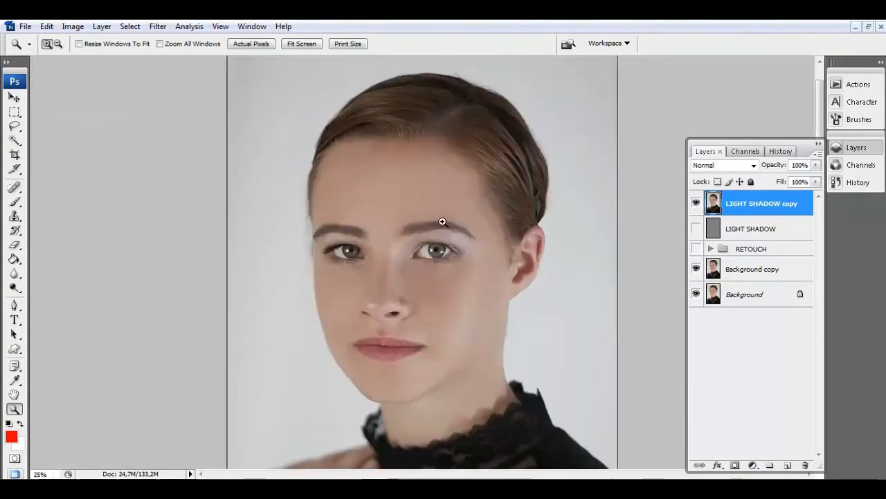
left_click(453, 290)
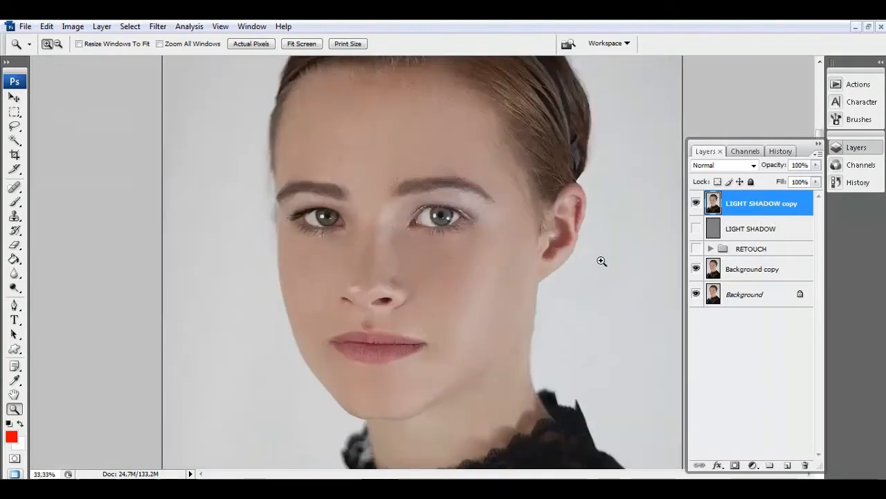
Step: Duplicate the merged LIGHT SHADOW copy layer and open the duplicate in the Liquify filter
right_click(731, 212)
left_click_drag(731, 212, 790, 470)
left_click(157, 27)
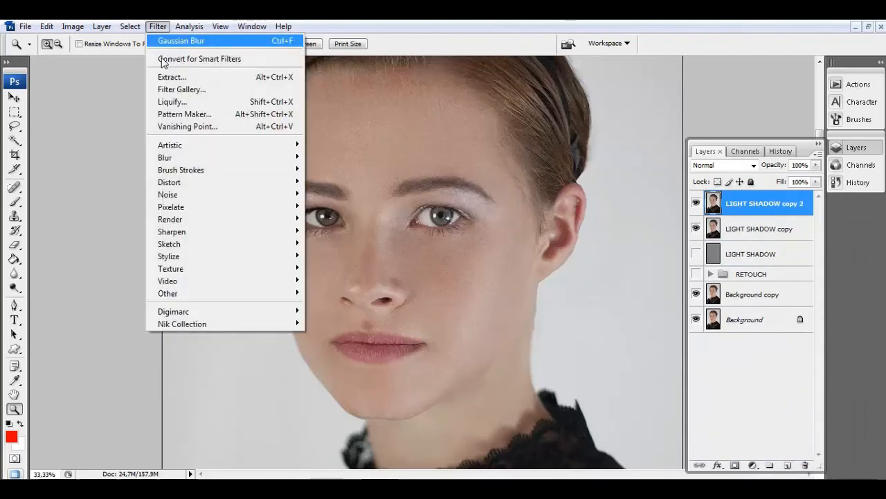
left_click(181, 104)
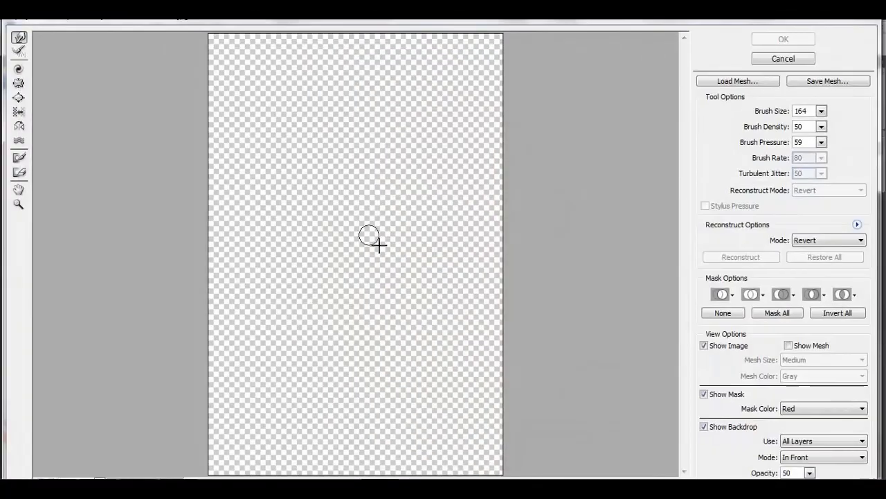
Step: Smooth the hair outline along the ear side of the head with the Forward Warp brush enlarged to 314
left_click(19, 206)
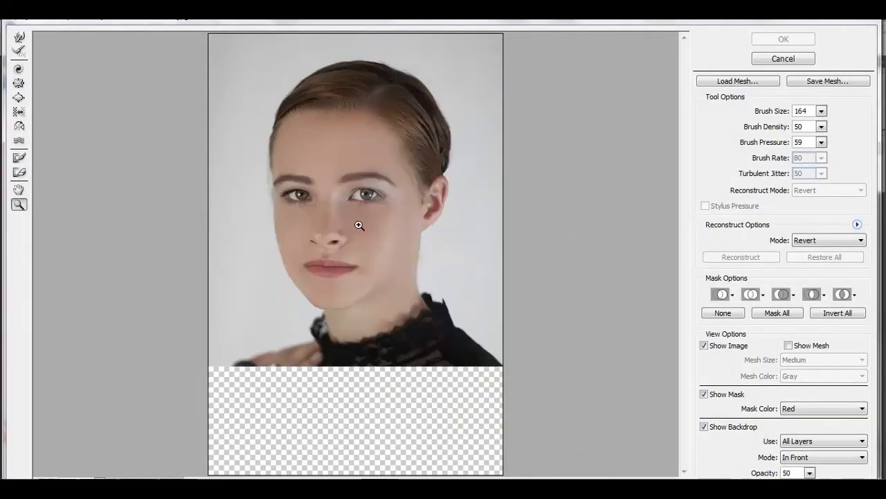
left_click(359, 228)
left_click(343, 246)
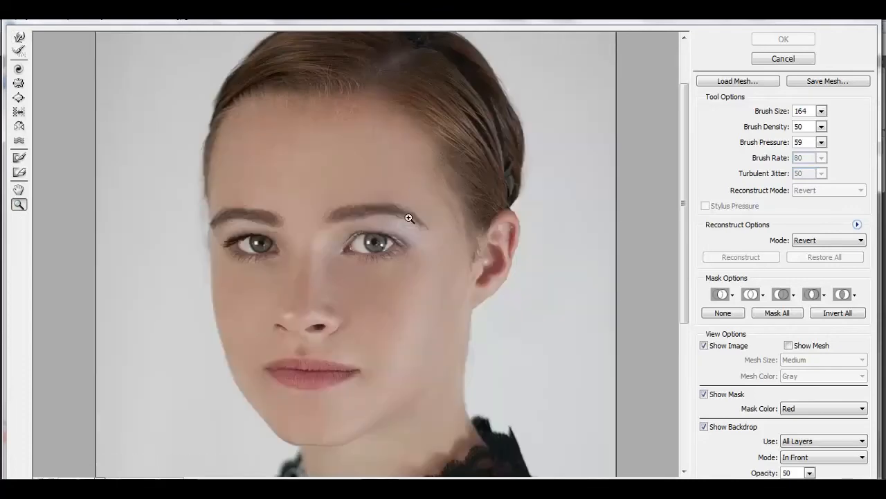
left_click_drag(396, 172, 346, 244)
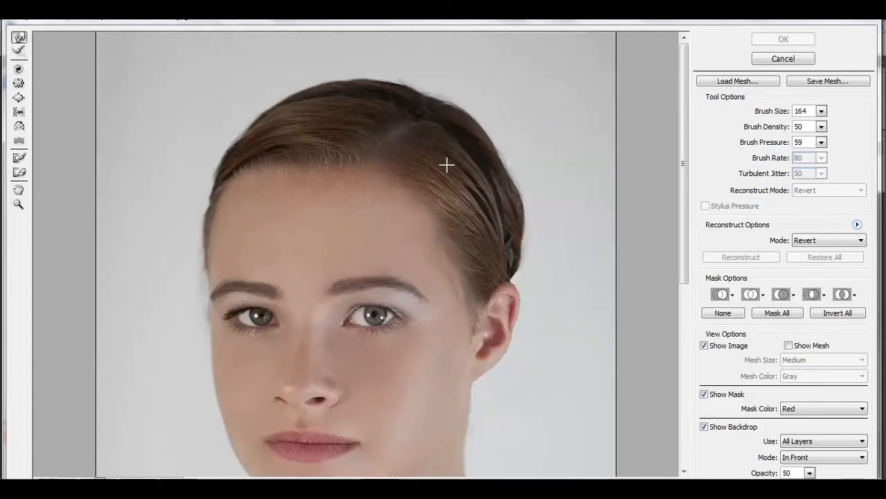
key("bracketright")
key("bracketright")
key("bracketright")
key("bracketright")
key("bracketright")
key("bracketright")
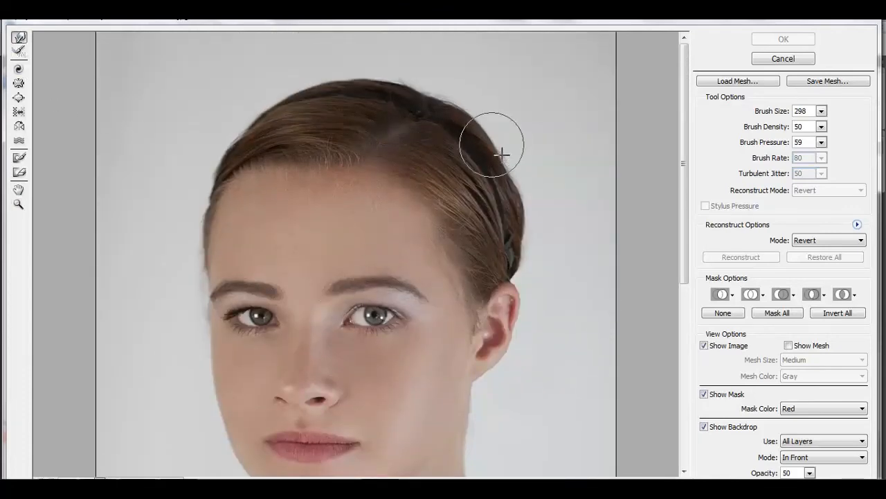
left_click_drag(510, 174, 514, 172)
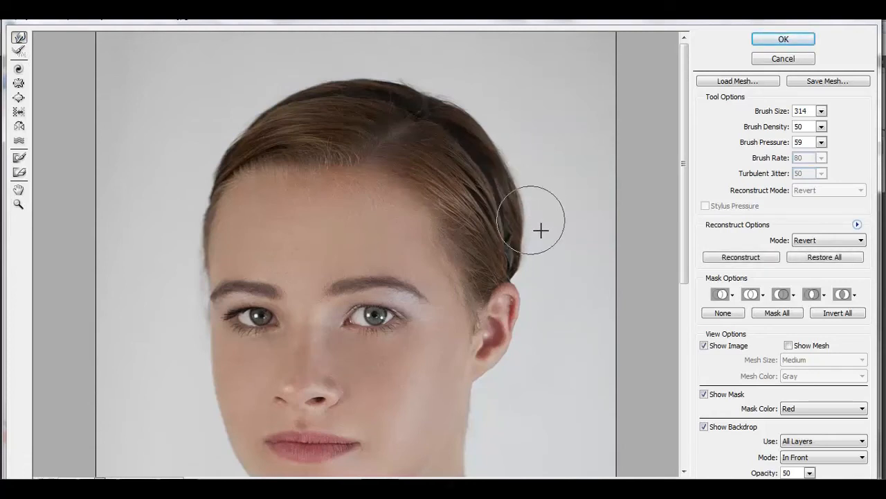
left_click_drag(541, 281, 538, 277)
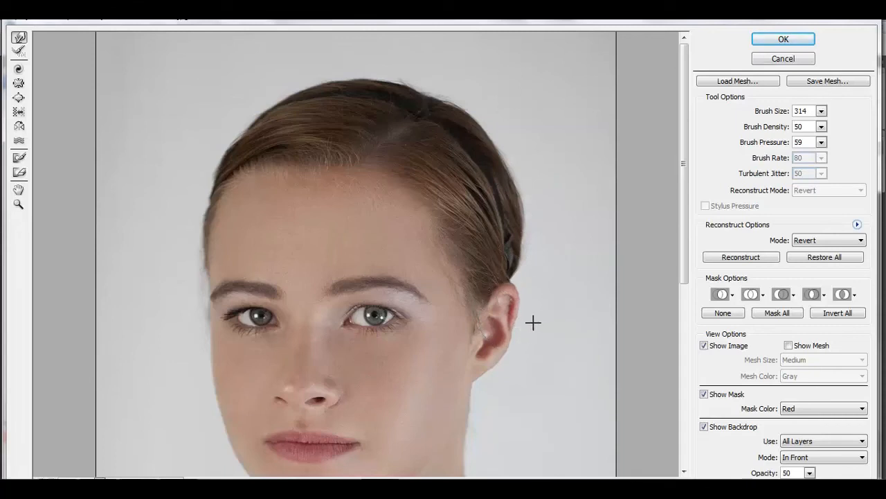
Step: Examine the outline of the face, jaw and neck, switching the backdrop off and on to compare the shape
scroll(523, 368, "down", 3)
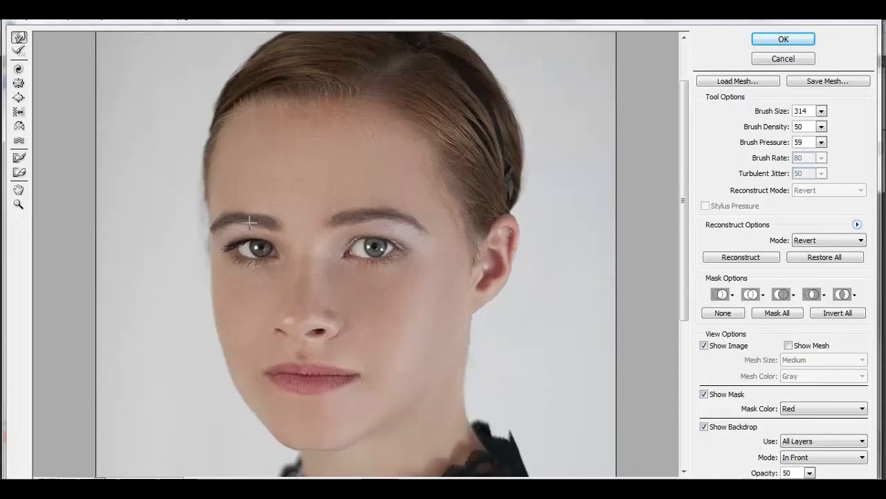
scroll(242, 322, "down", 2)
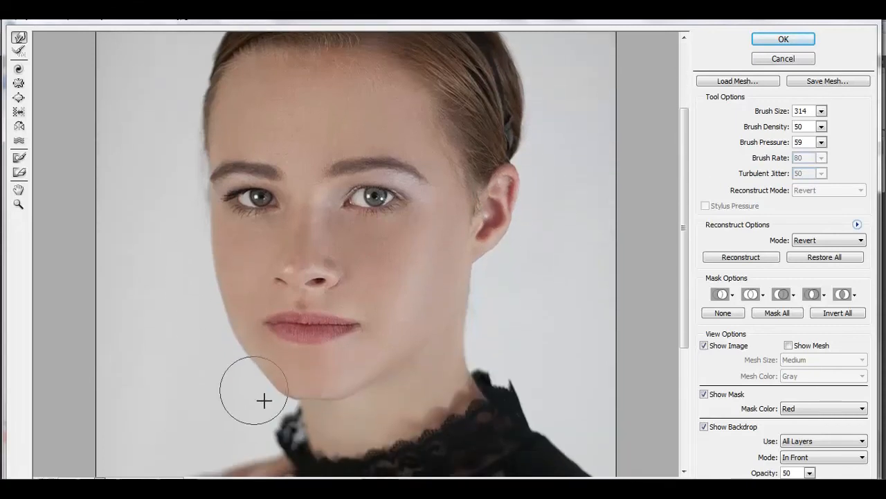
scroll(346, 396, "down", 1)
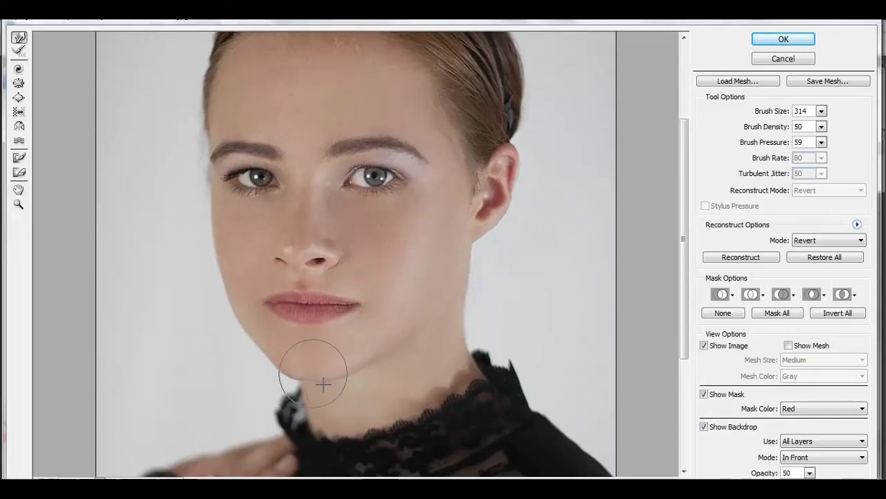
scroll(360, 353, "down", 2)
left_click(705, 427)
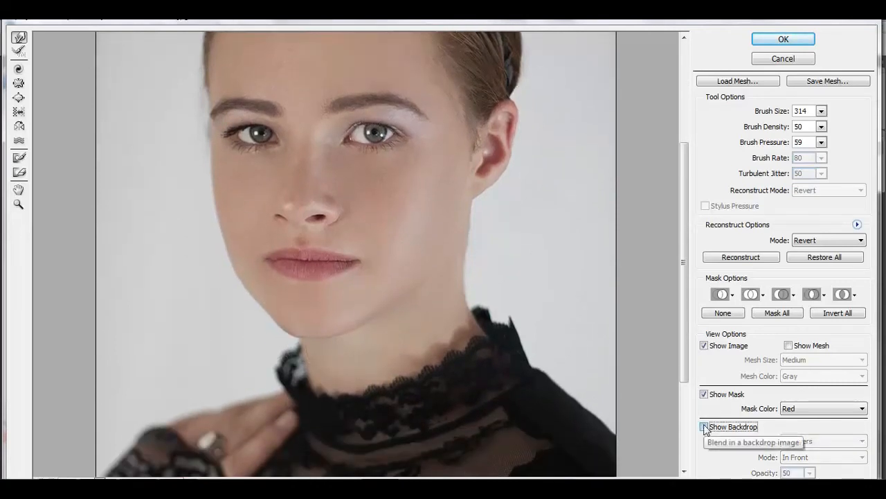
key("space")
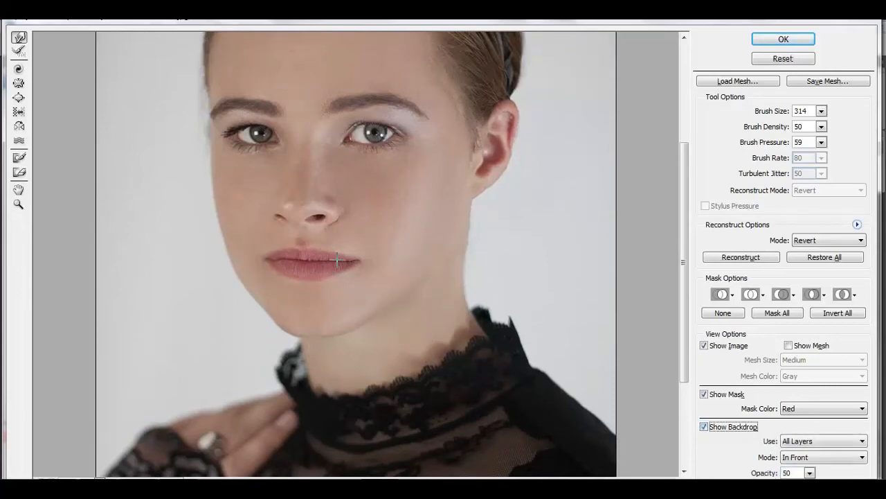
scroll(334, 268, "up", 1)
Step: Hide the backdrop and nudge the corners of the mouth inward with the Forward Warp brush reduced to 234
left_click(20, 205)
left_click(316, 275)
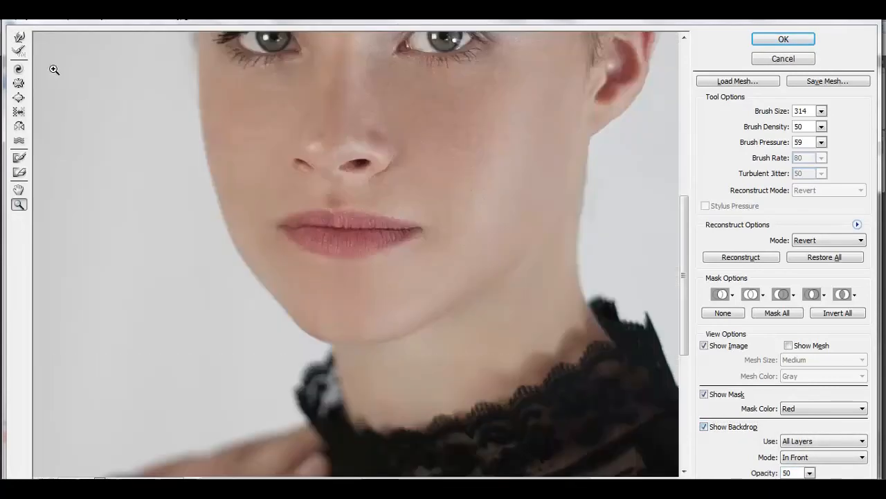
key("w")
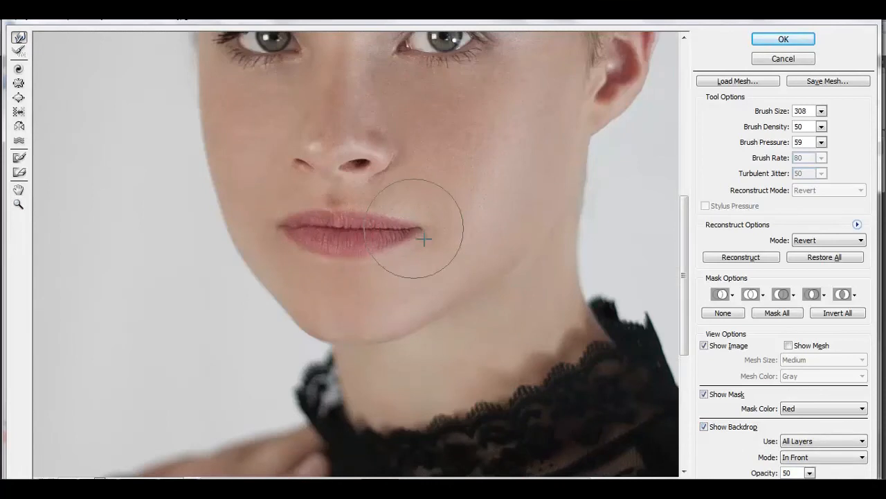
key("bracketleft")
key("bracketleft")
key("bracketleft")
key("bracketleft")
key("bracketleft")
key("bracketleft")
key("bracketleft")
key("bracketleft")
left_click(704, 427)
left_click_drag(285, 225, 291, 226)
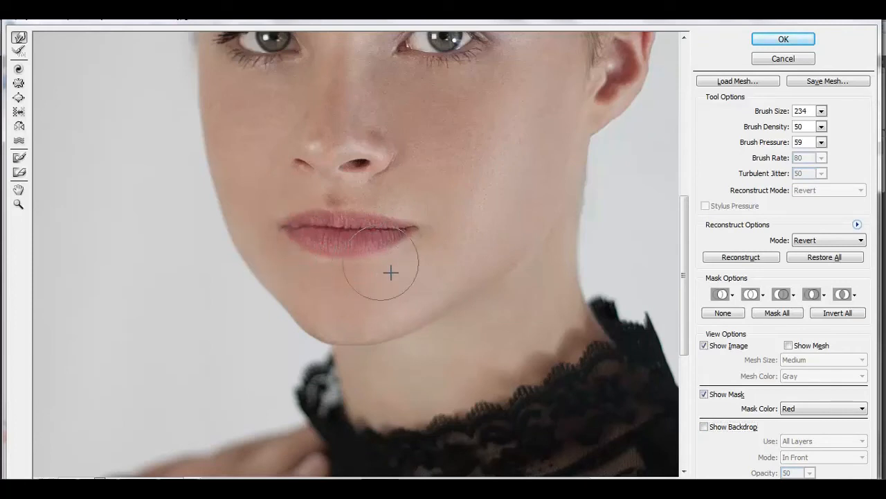
scroll(412, 202, "up", 3)
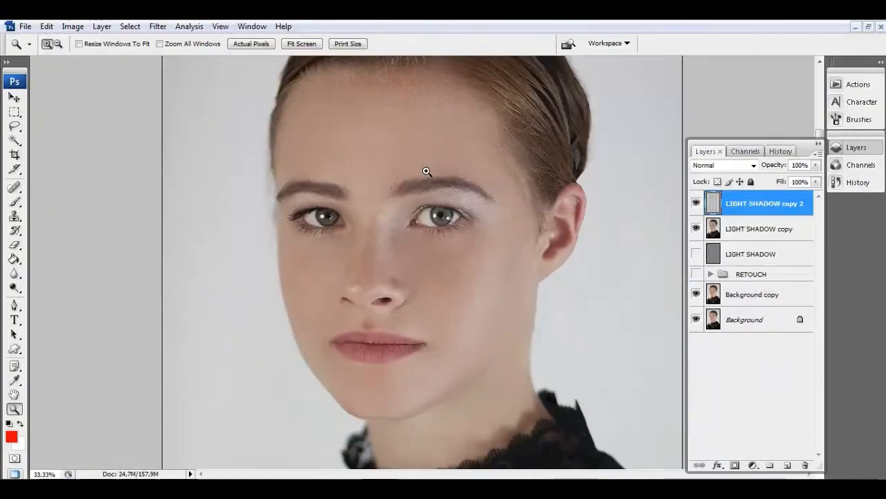
Step: Inspect the liquified portrait as a whole and close up on the face
right_click(425, 169)
left_click(445, 176)
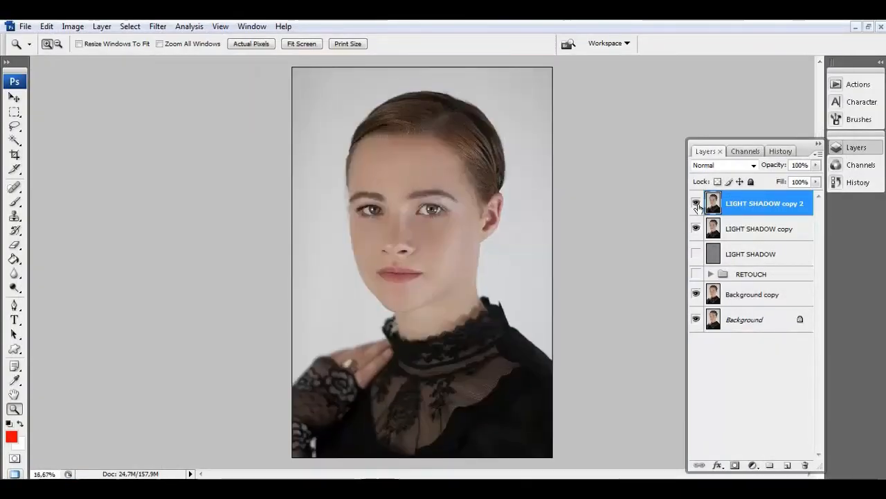
left_click(431, 246)
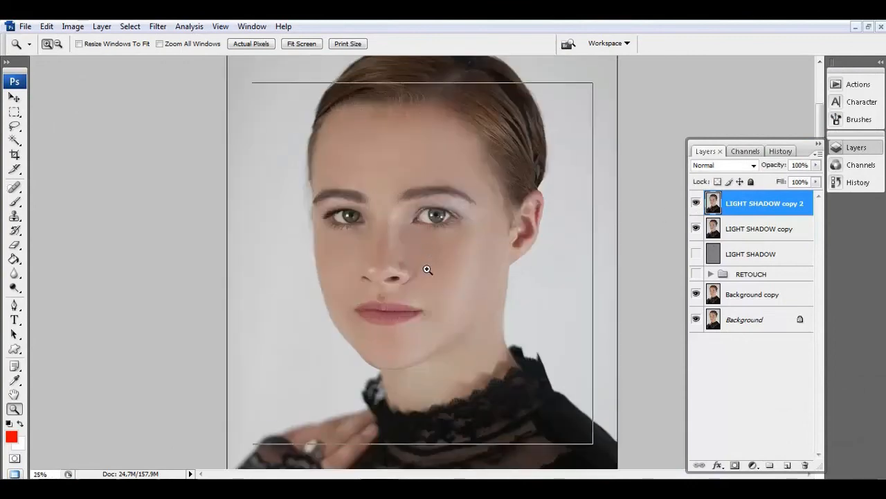
left_click(431, 257)
left_click(430, 258)
right_click(430, 258)
left_click(450, 260)
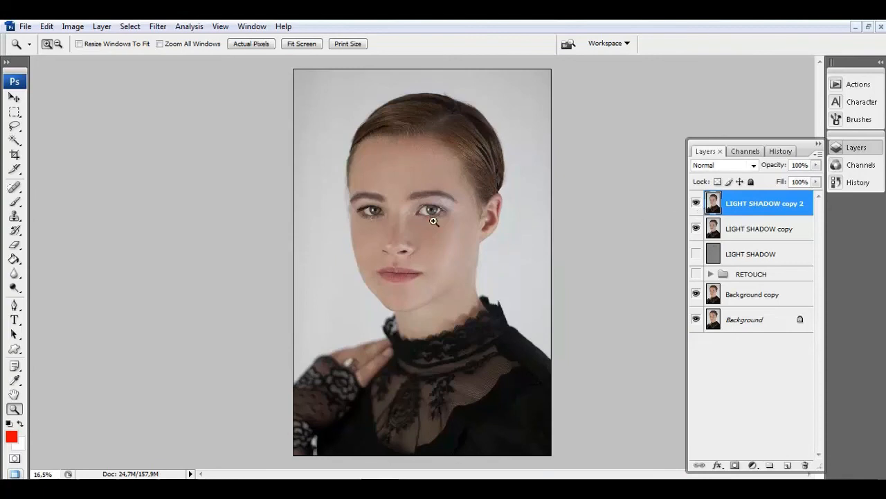
Step: Merge the LIGHT SHADOW copy 2 and LIGHT SHADOW copy layers into one
left_click(452, 238)
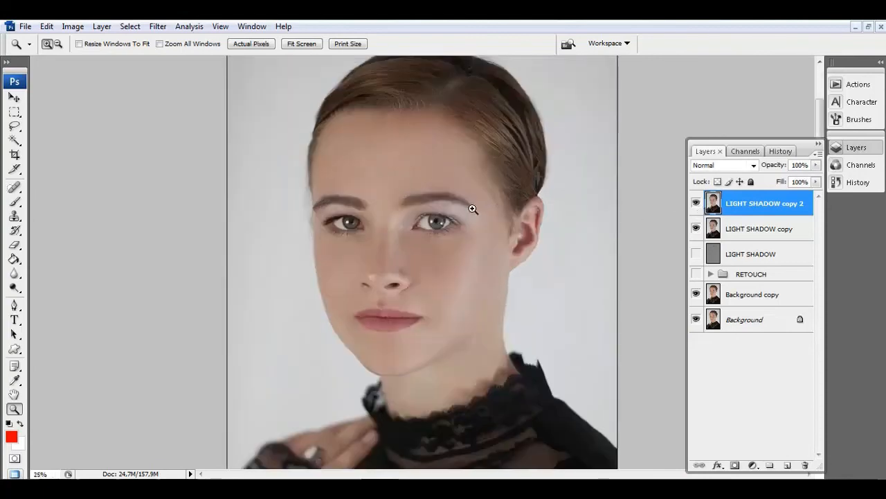
left_click(740, 234, "shift")
key("ctrl+e")
Step: Toggle the merged LIGHT SHADOW copy 2 layer's visibility to compare the whole portrait before and after
left_click(696, 203)
left_click(696, 203)
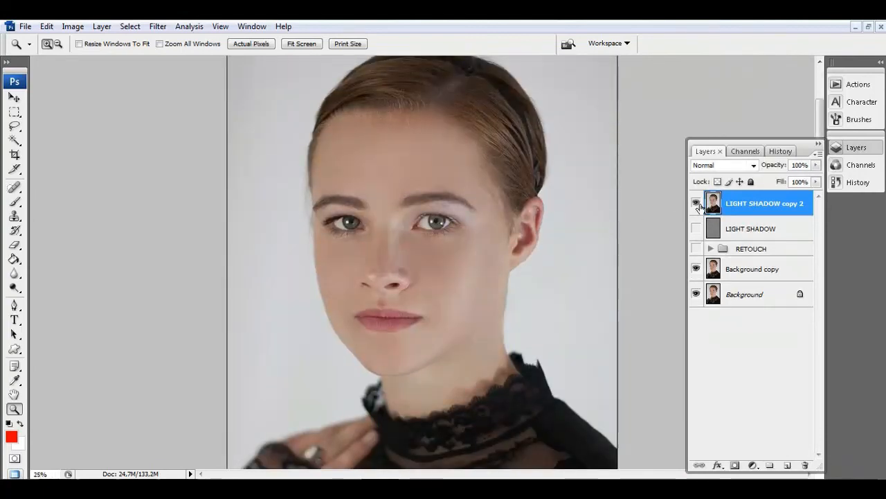
left_click(697, 204)
right_click(423, 241)
left_click(502, 245)
left_click(699, 204)
left_click(701, 204)
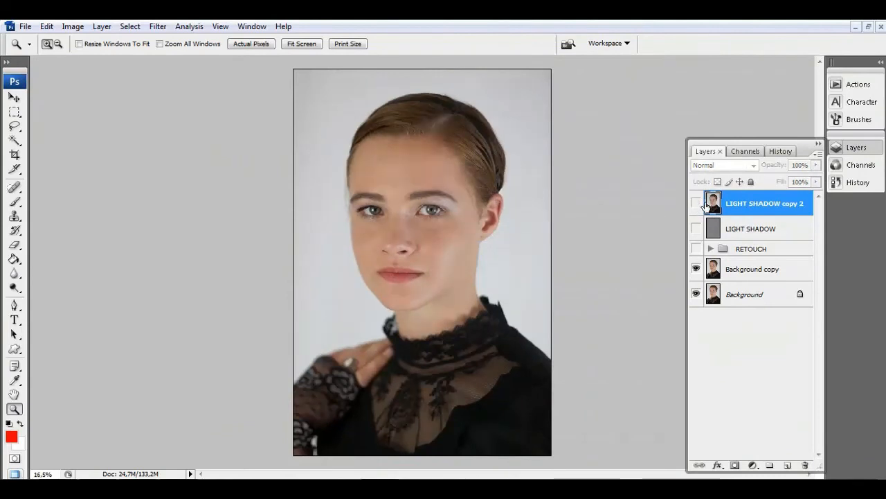
left_click(699, 204)
Step: Compare the eyes, nose and lips up close with the LIGHT SHADOW copy 2 layer hidden and shown
left_click(425, 206)
left_click(427, 264)
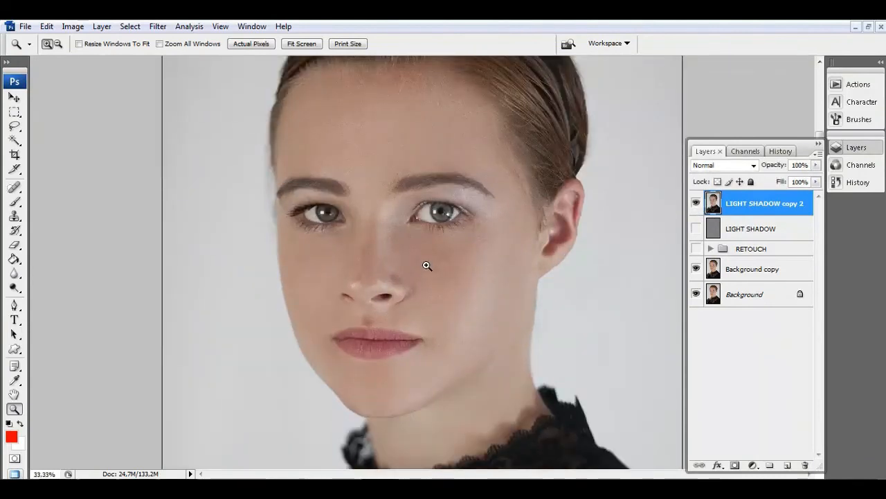
left_click(428, 266)
left_click(380, 266)
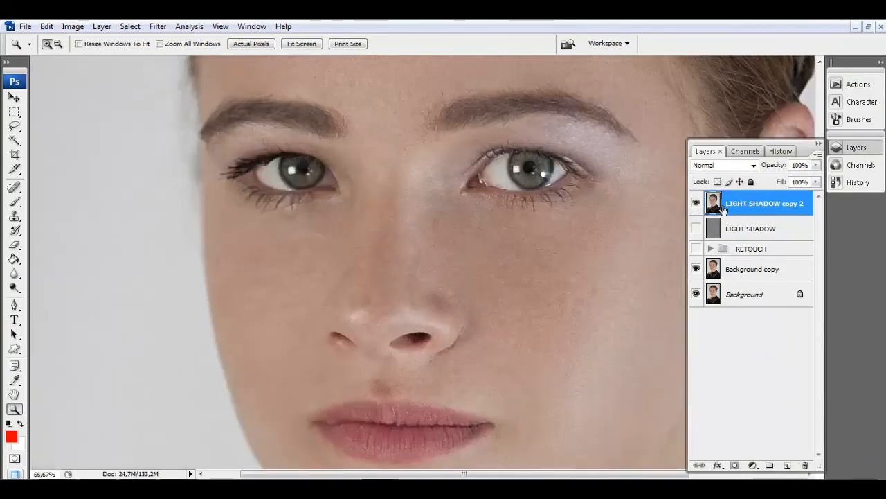
left_click(698, 204)
left_click(697, 204)
right_click(510, 224)
left_click(519, 231)
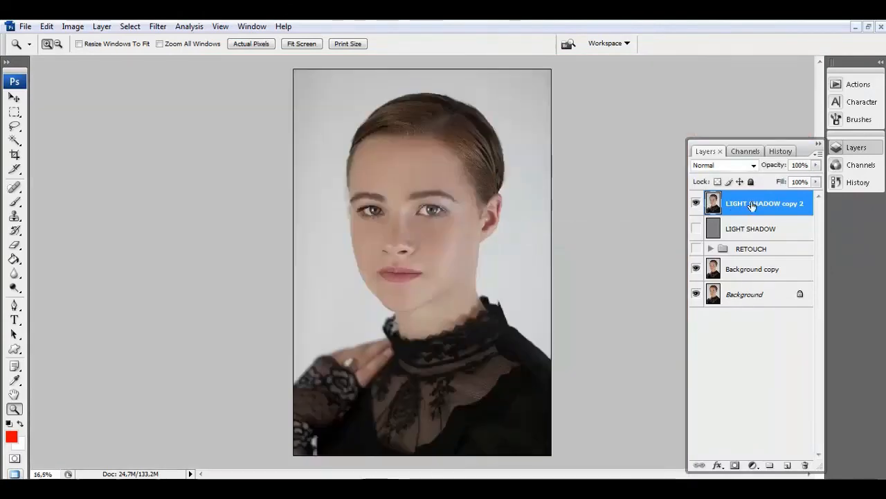